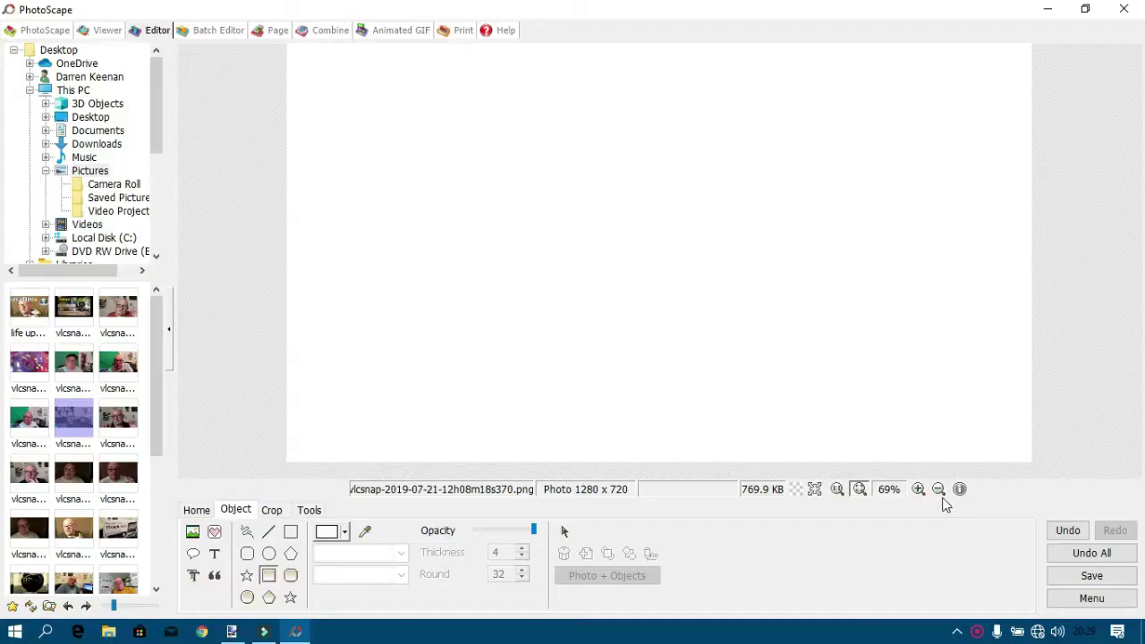
Zoom out and draw a filled black rectangle banner across the top of the canvas.
click(939, 489)
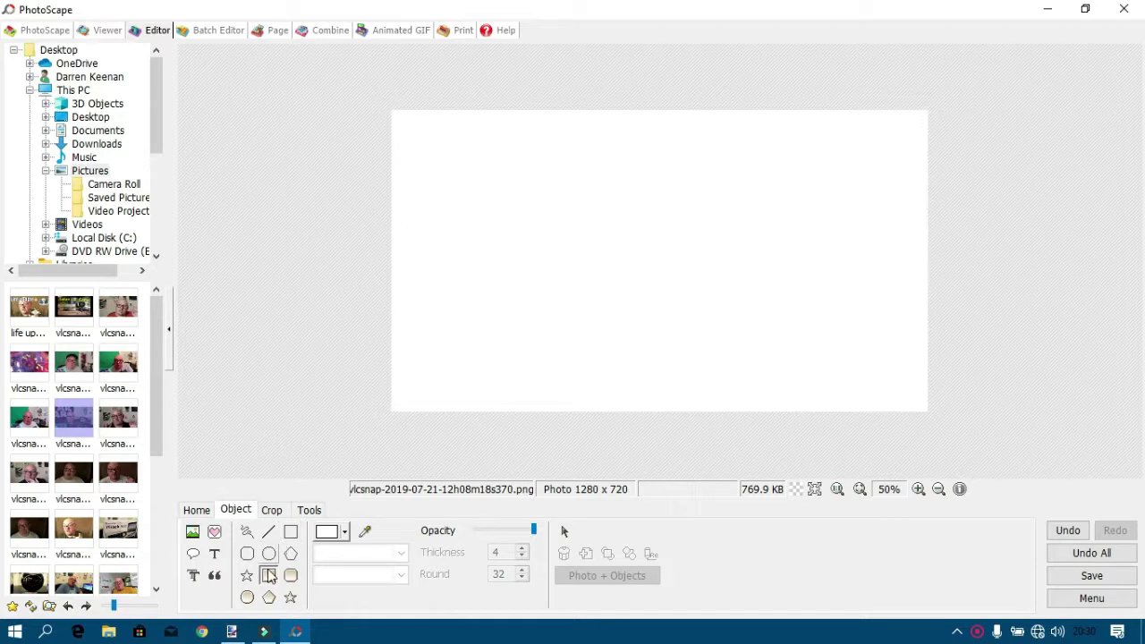
click(329, 536)
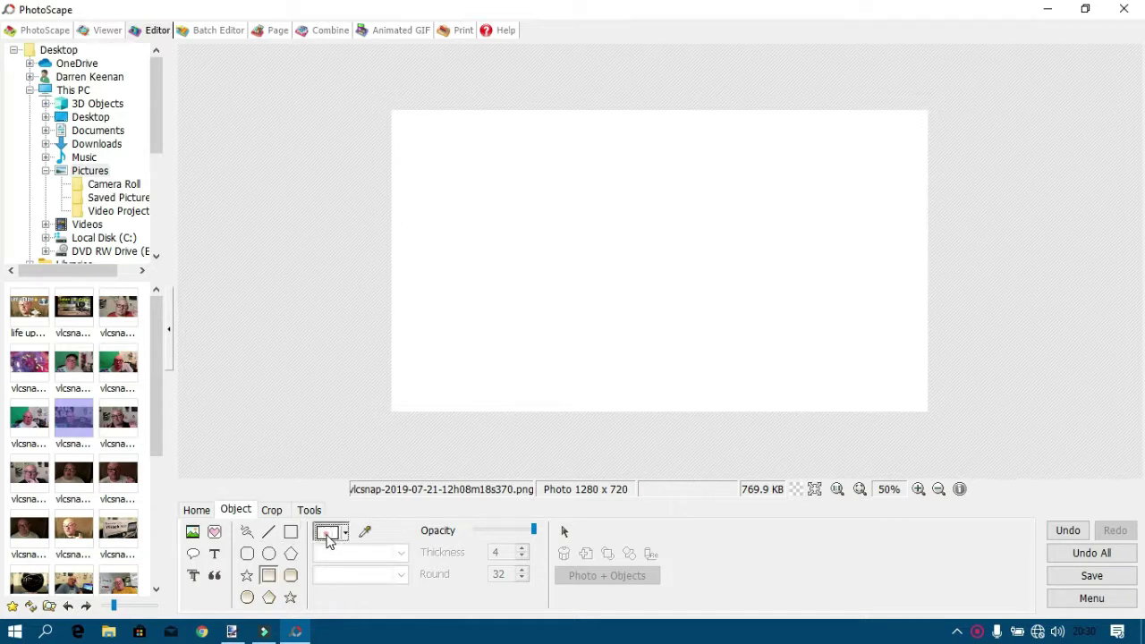
click(322, 422)
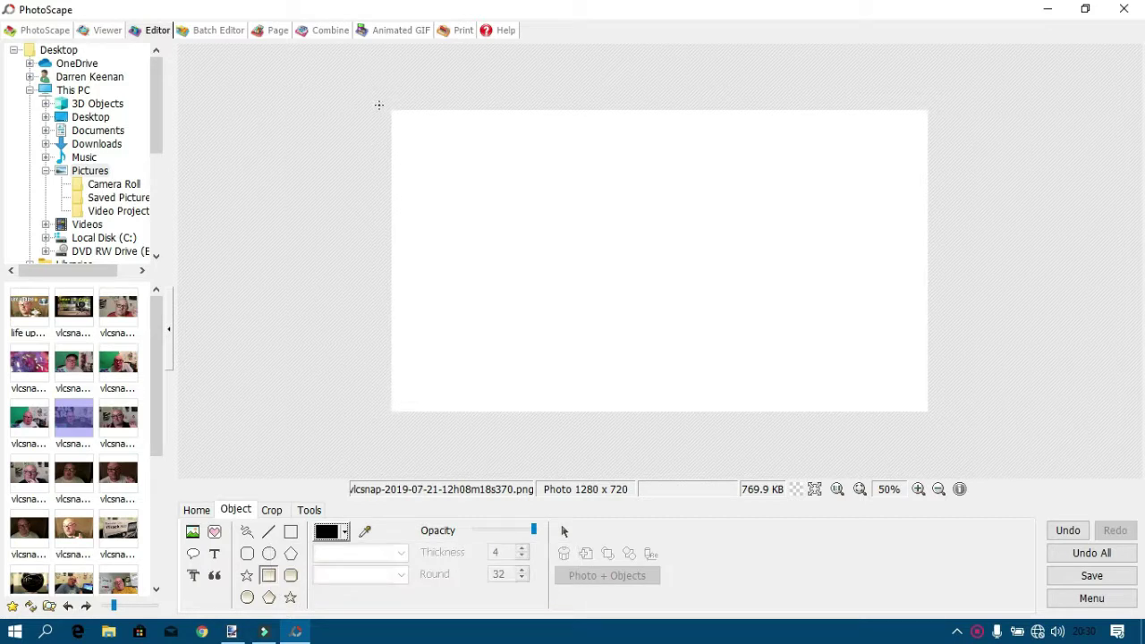
drag(379, 104, 940, 134)
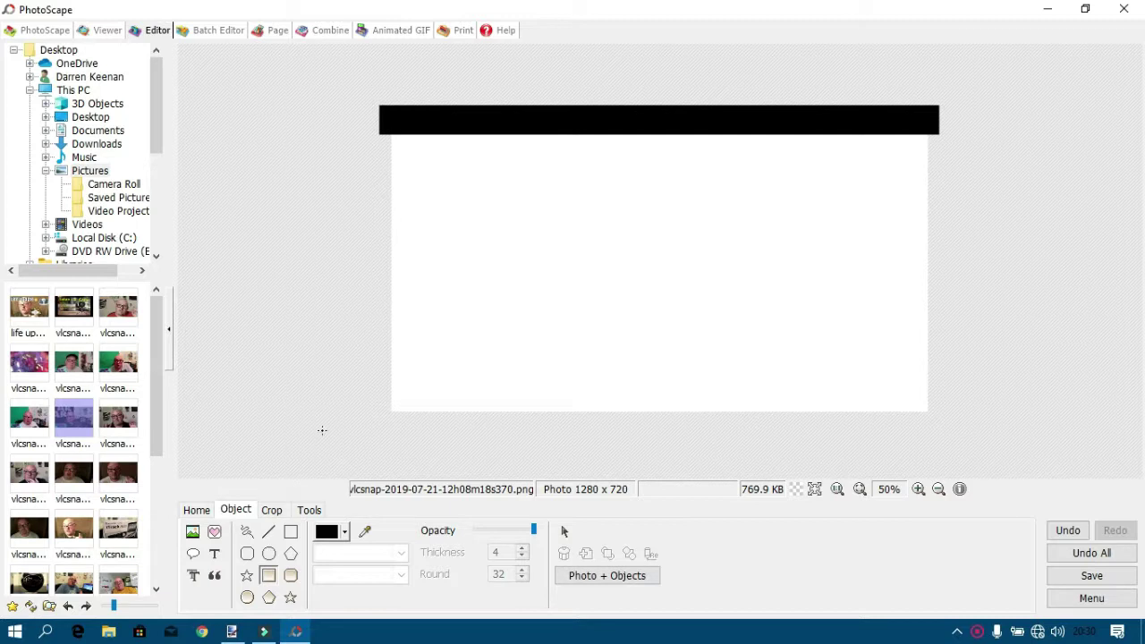
drag(377, 95, 949, 151)
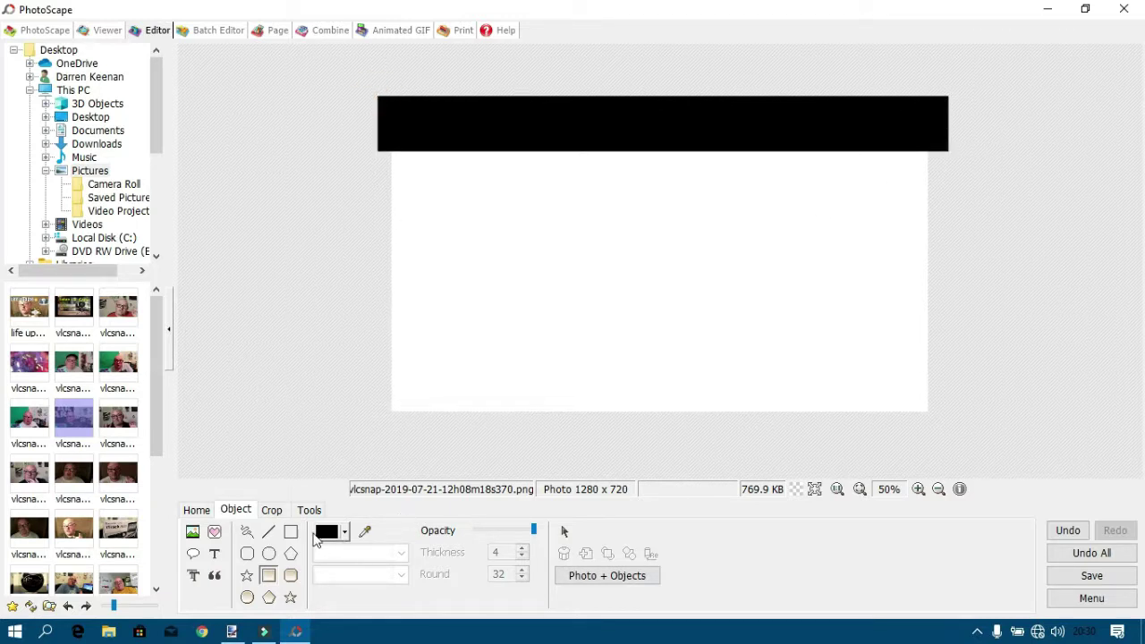
Draw a yellow strip under the black bar and combine both shapes into the photo.
click(345, 533)
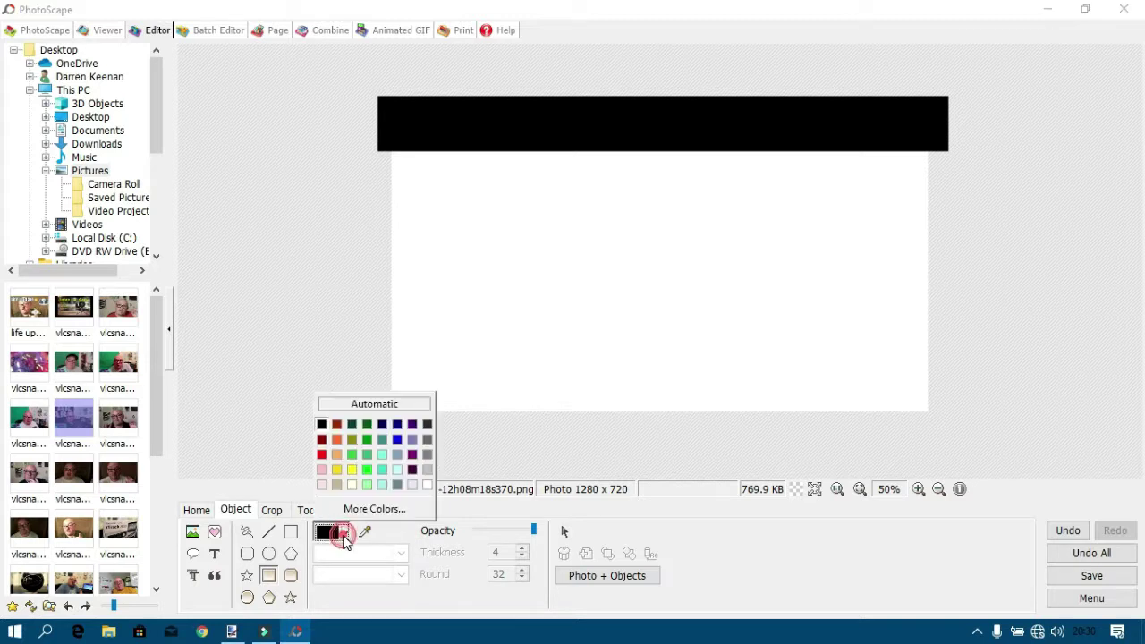
click(352, 470)
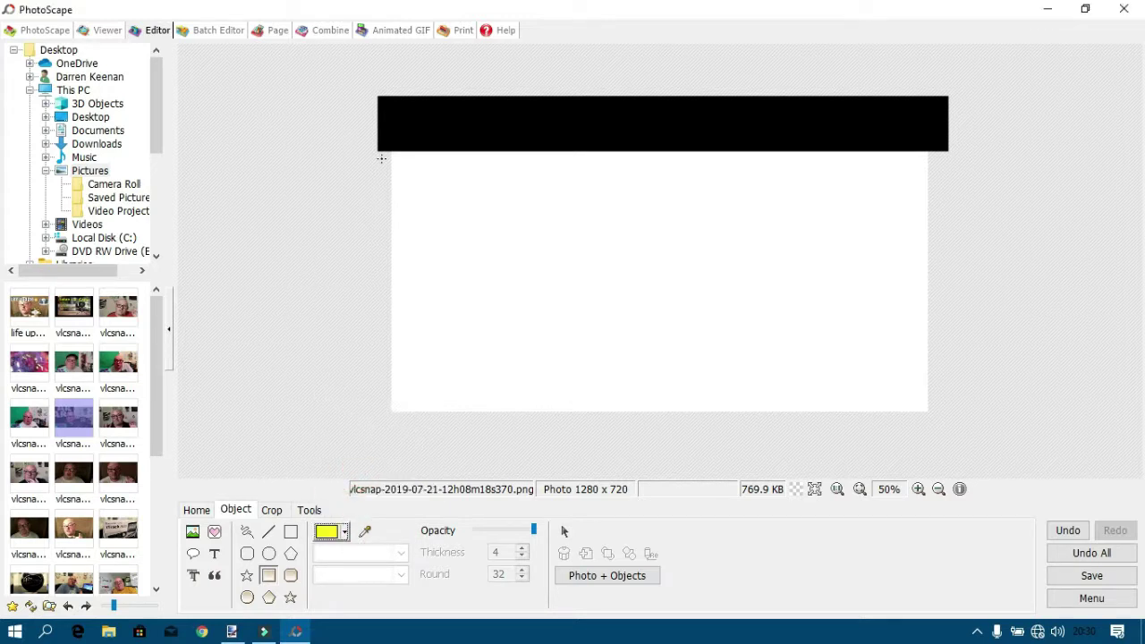
drag(382, 146, 960, 155)
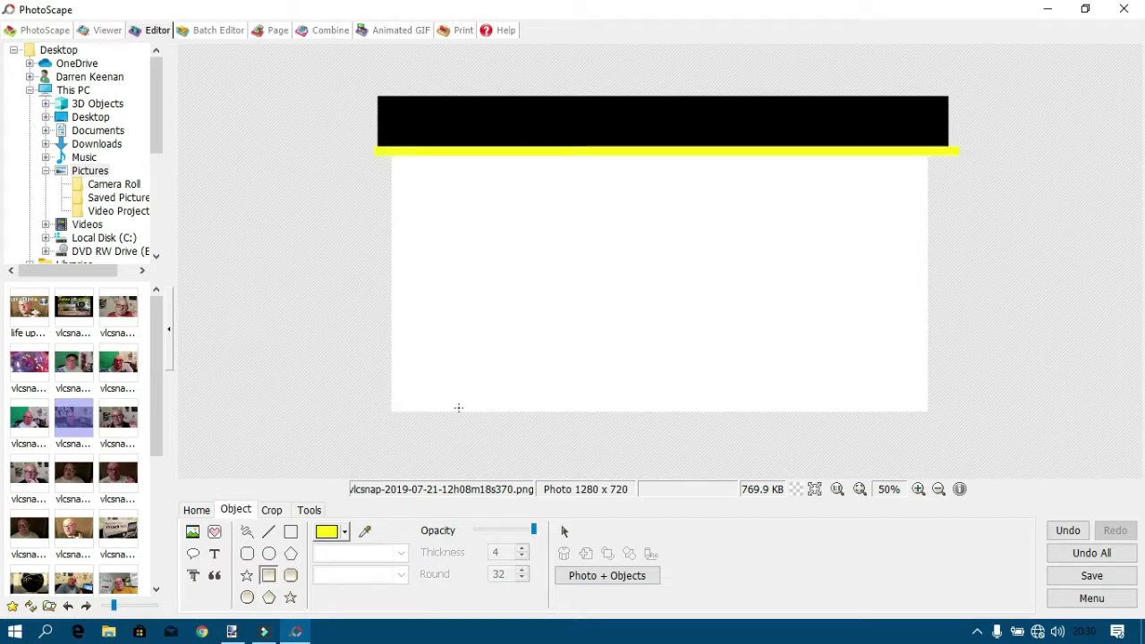
click(597, 572)
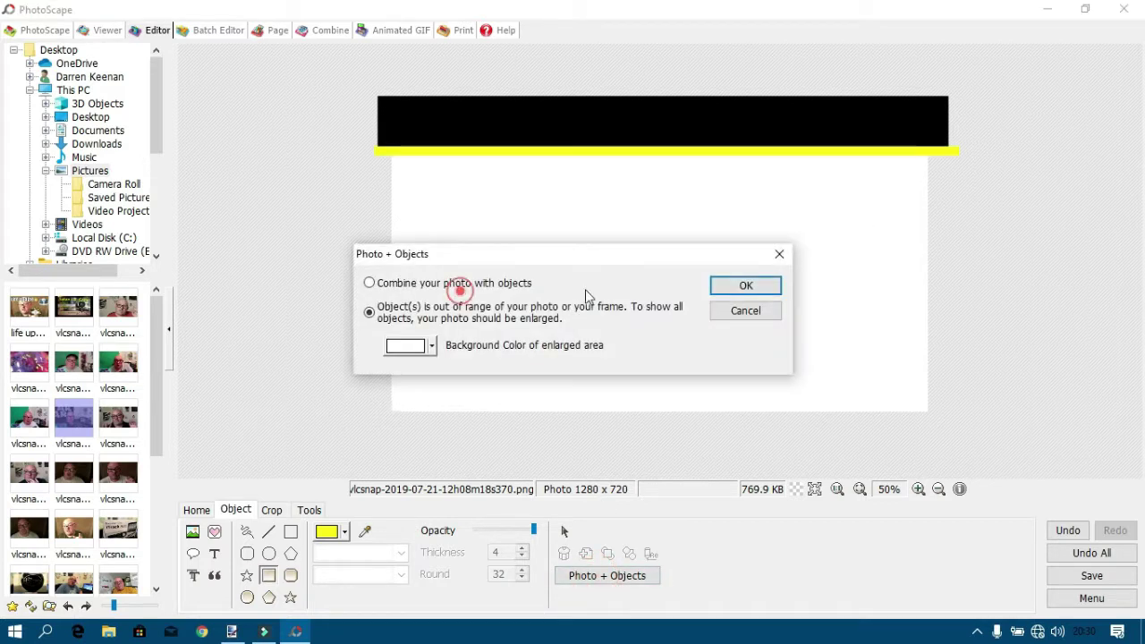
click(508, 283)
click(739, 285)
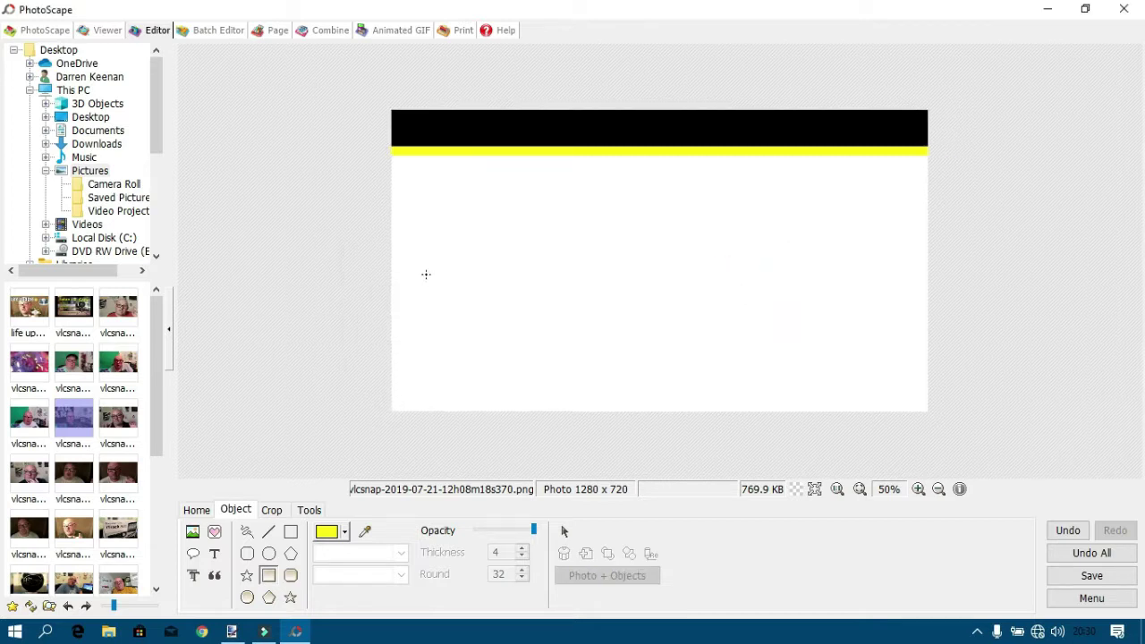
Try the Black Line 2 and Black Line 4 frames, then apply the torn-edge Cali 01 frame.
click(196, 510)
click(337, 566)
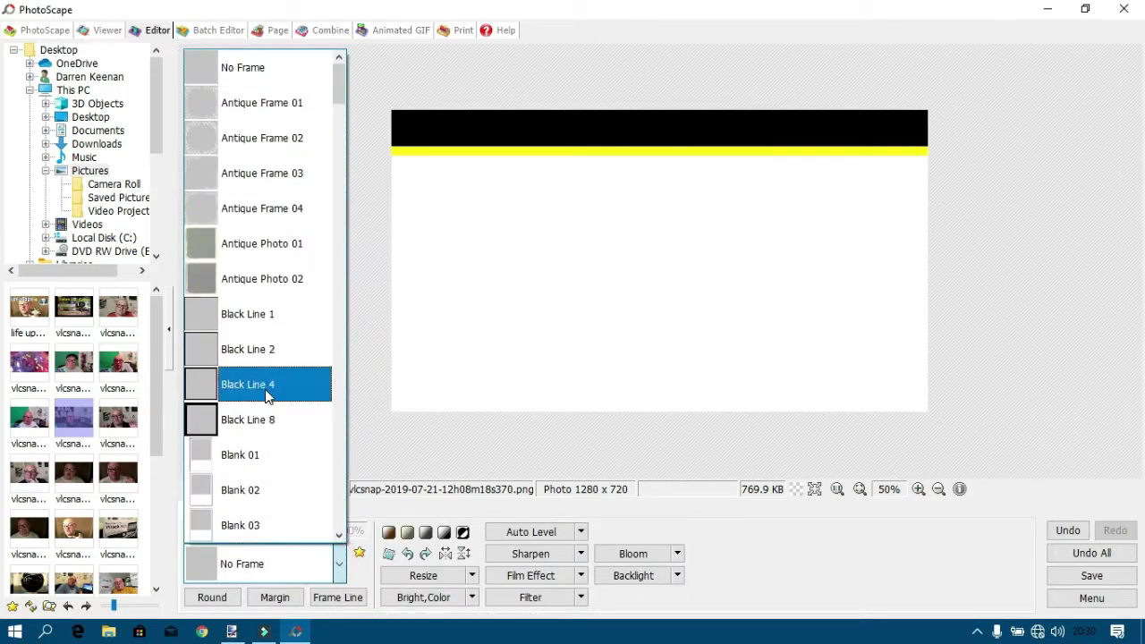
click(253, 361)
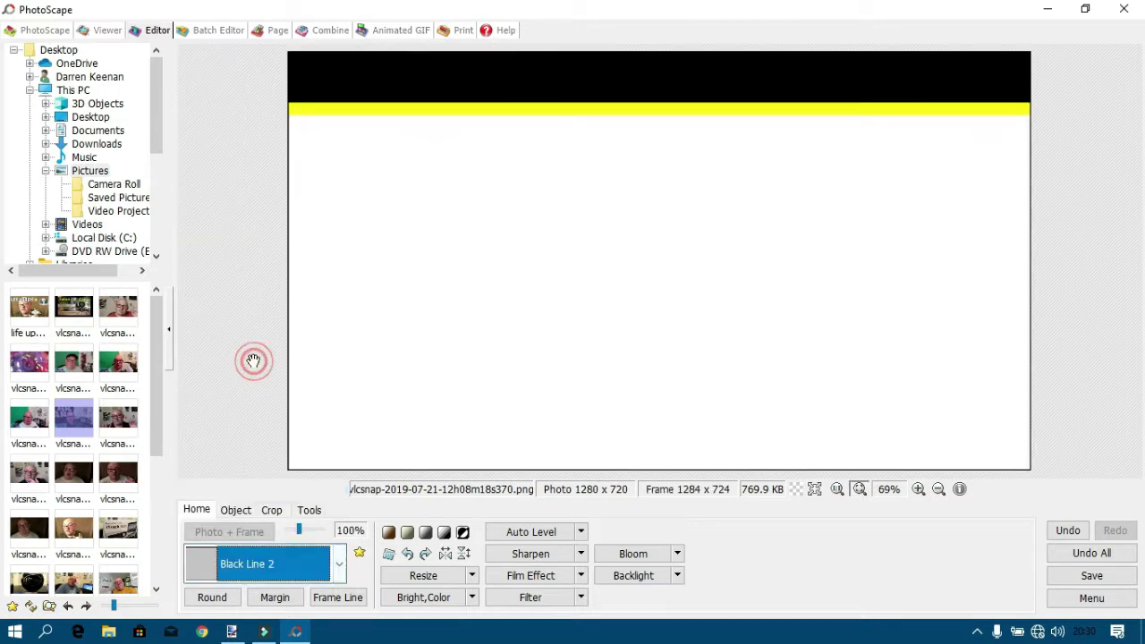
click(339, 565)
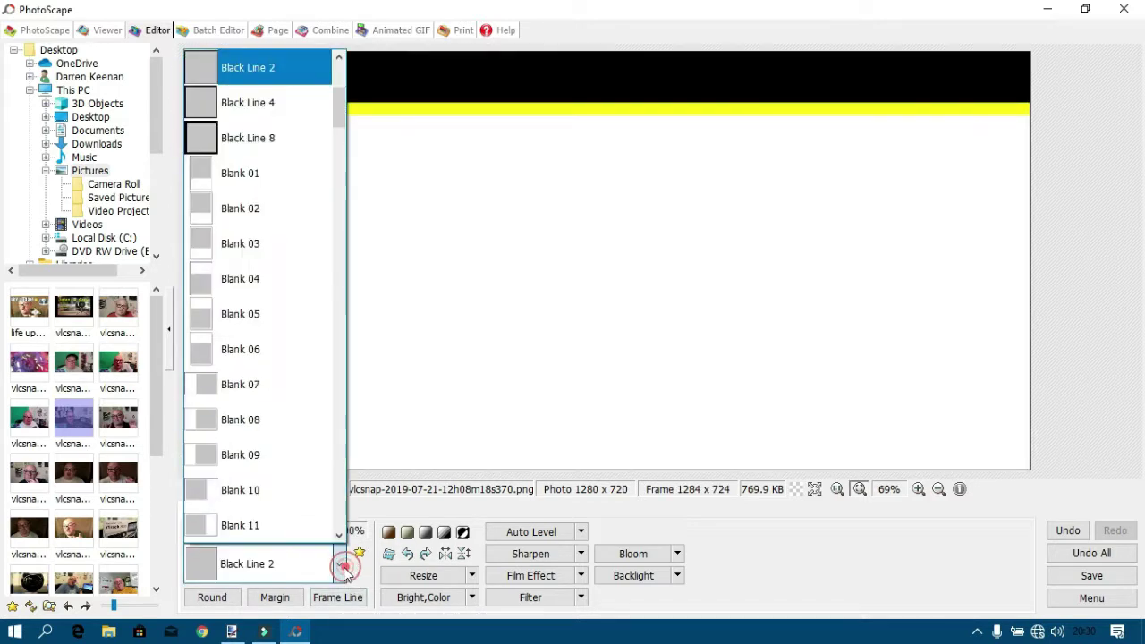
click(243, 105)
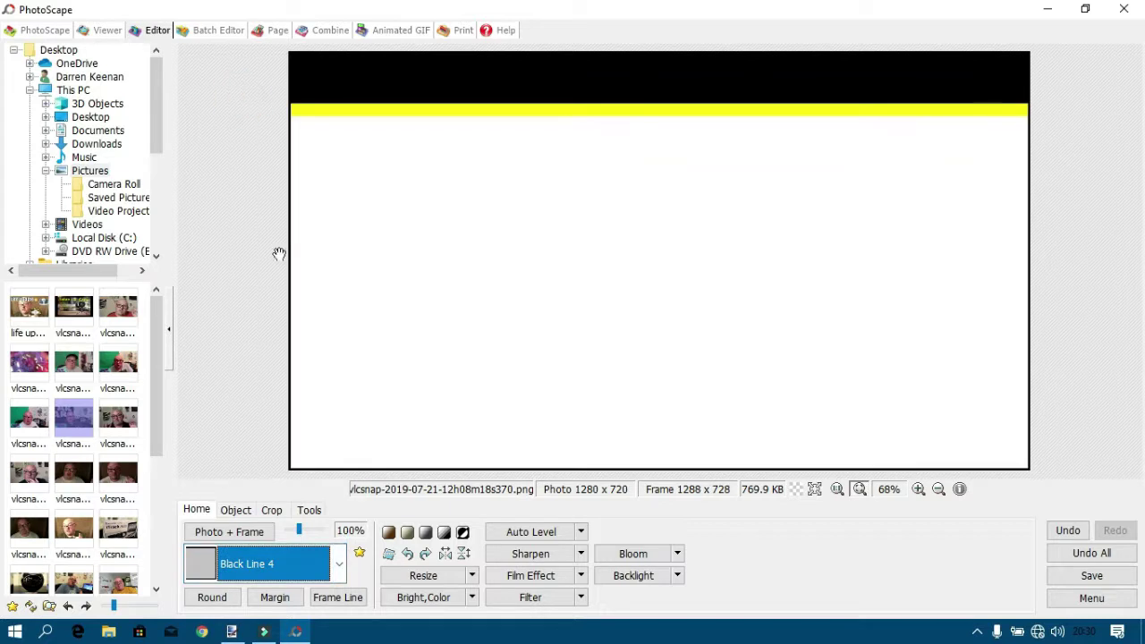
click(339, 564)
scroll(206, 427, up, 3)
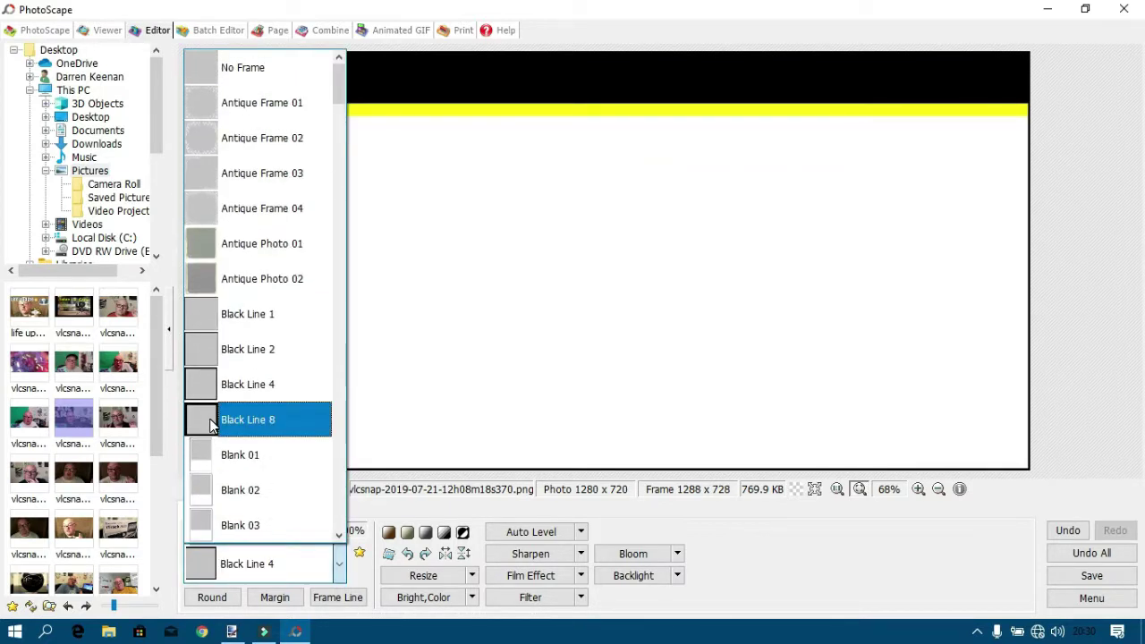
scroll(216, 421, down, 7)
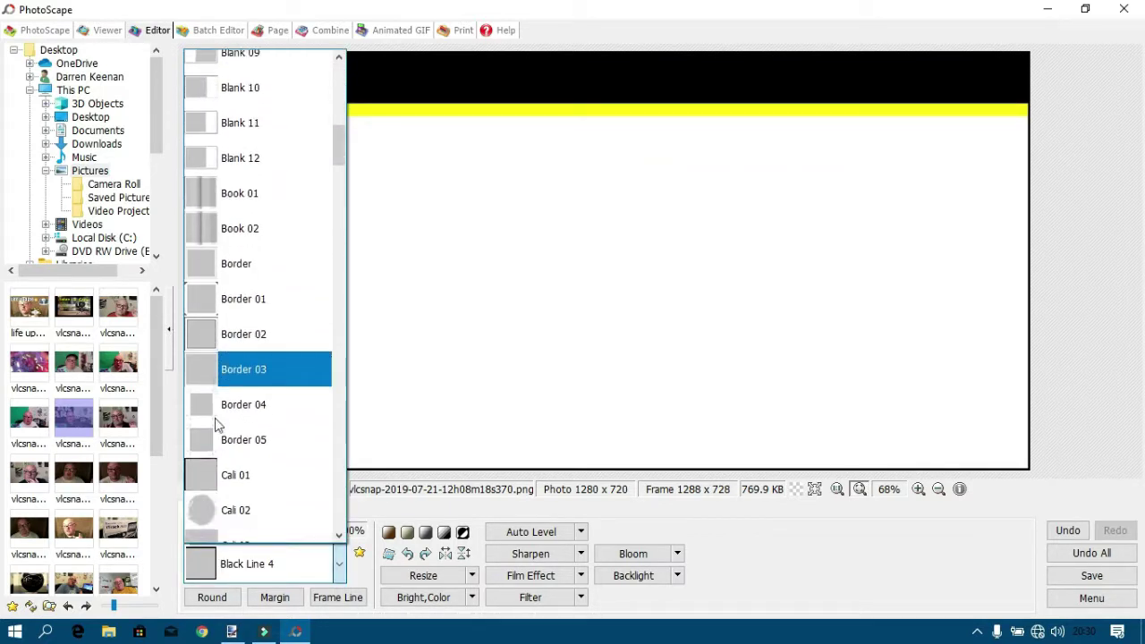
scroll(228, 434, down, 2)
click(235, 208)
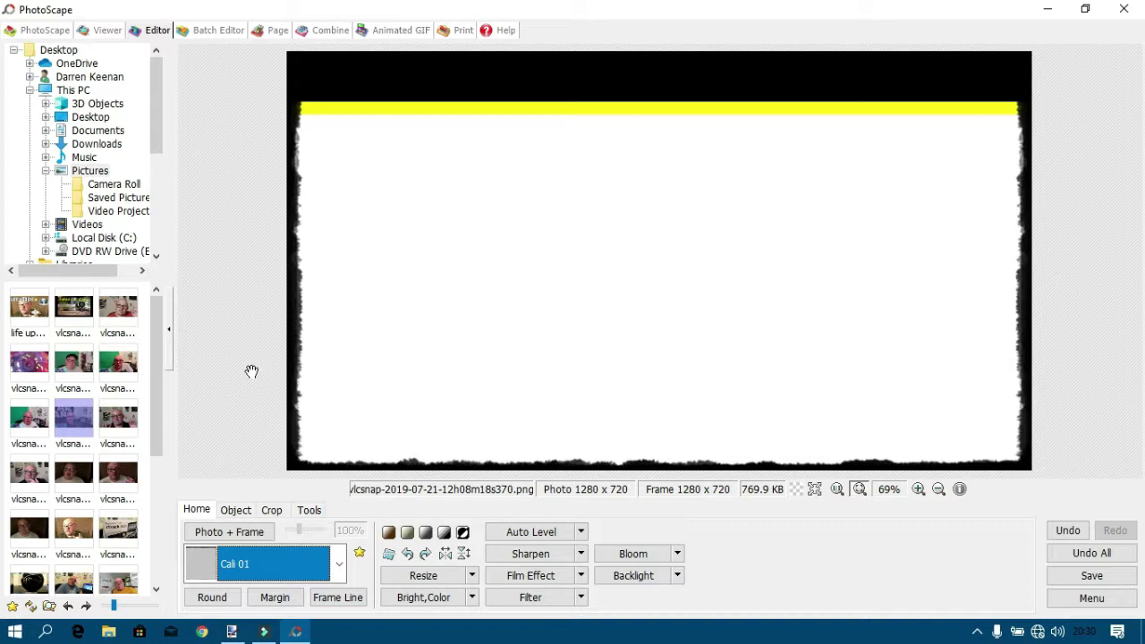
Start inserting a photo object and browse youtube things 25-11-18 and new logo 10-08-19 for the logo.
click(233, 512)
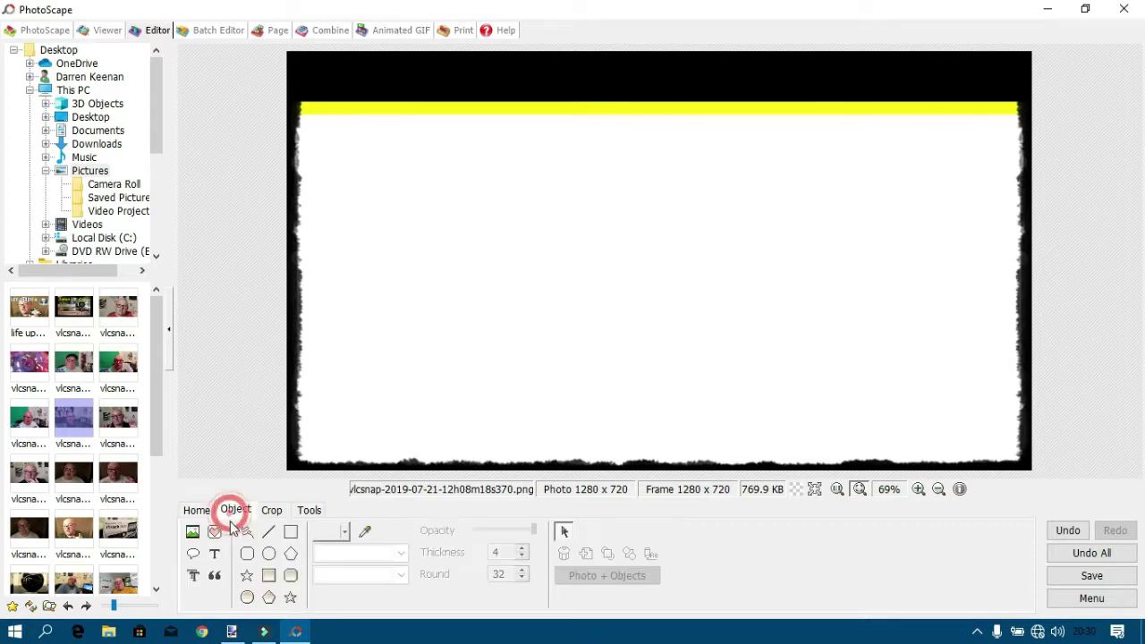
click(192, 534)
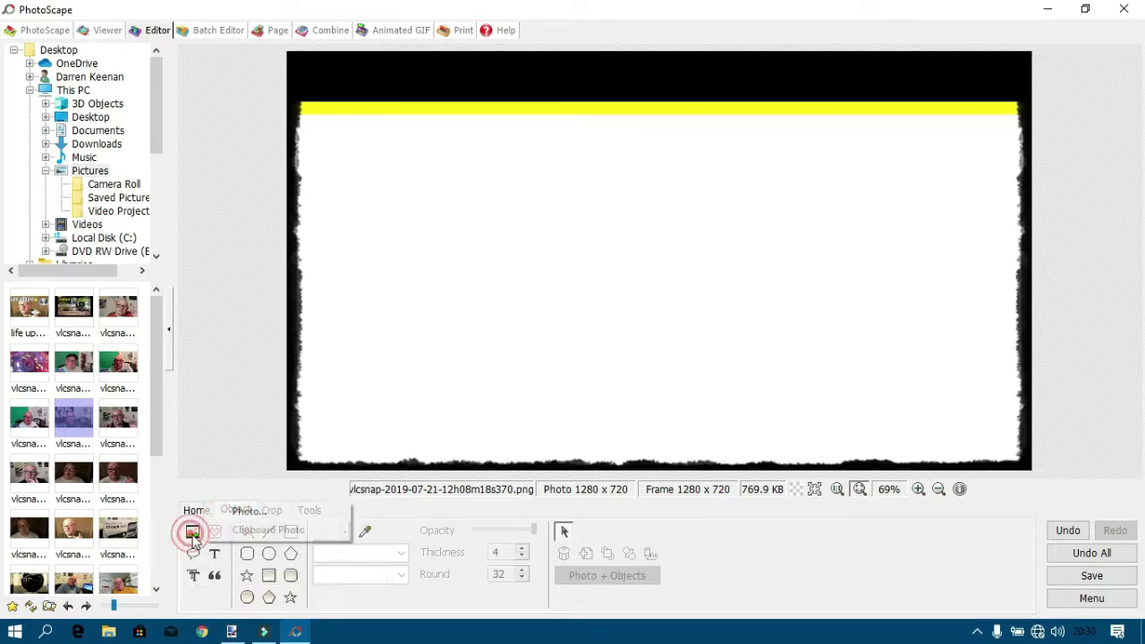
click(266, 511)
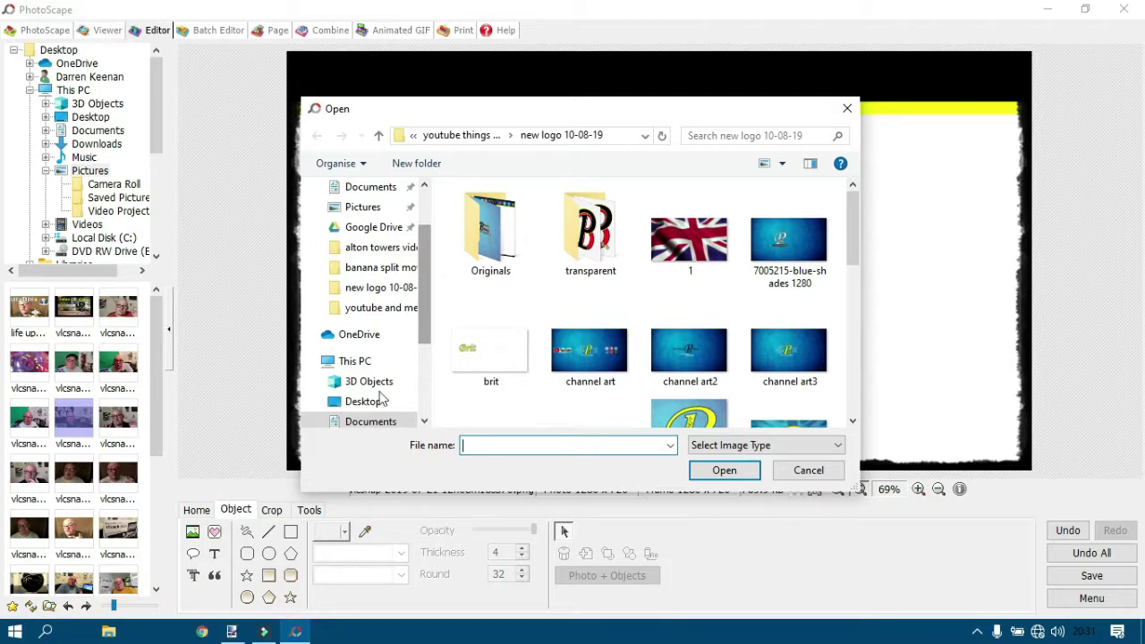
scroll(412, 404, down, 1)
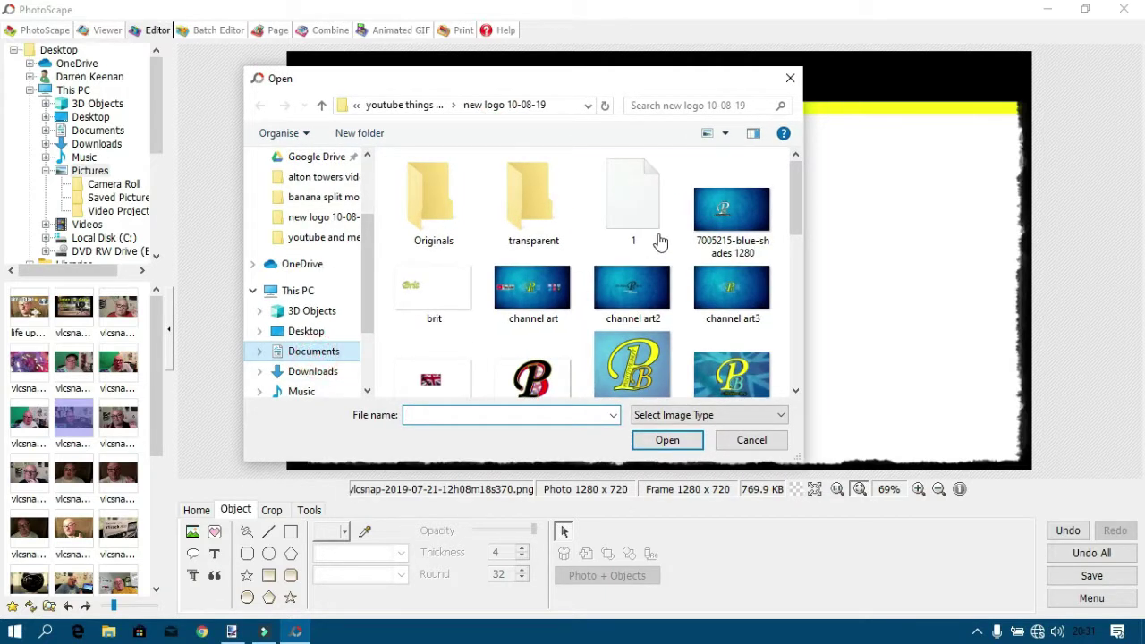
click(345, 355)
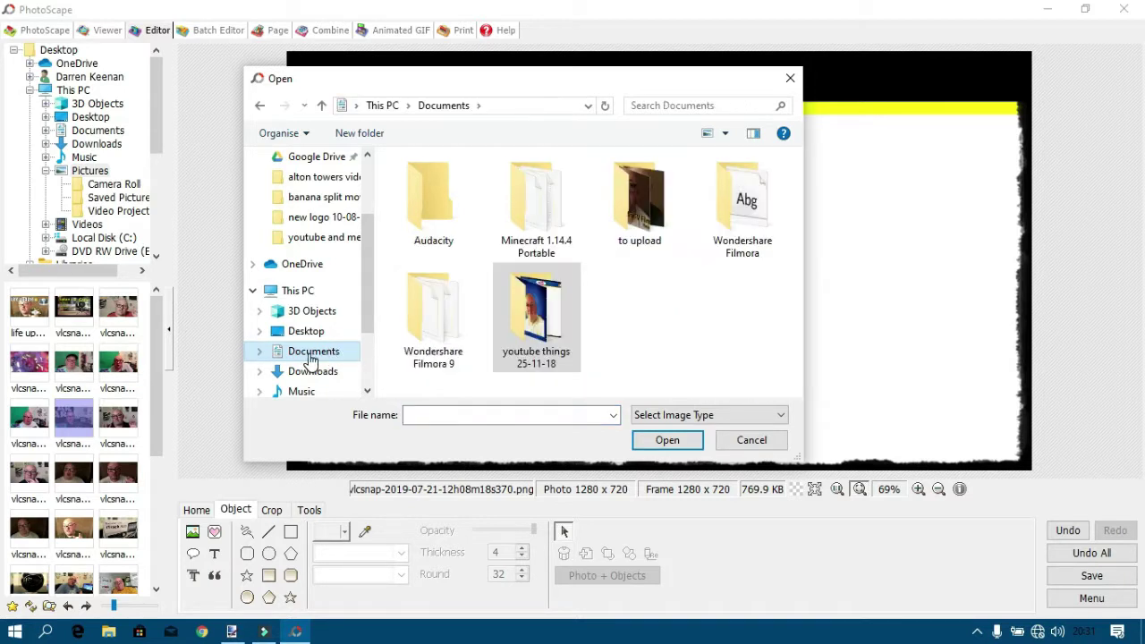
click(524, 328)
double_click(527, 331)
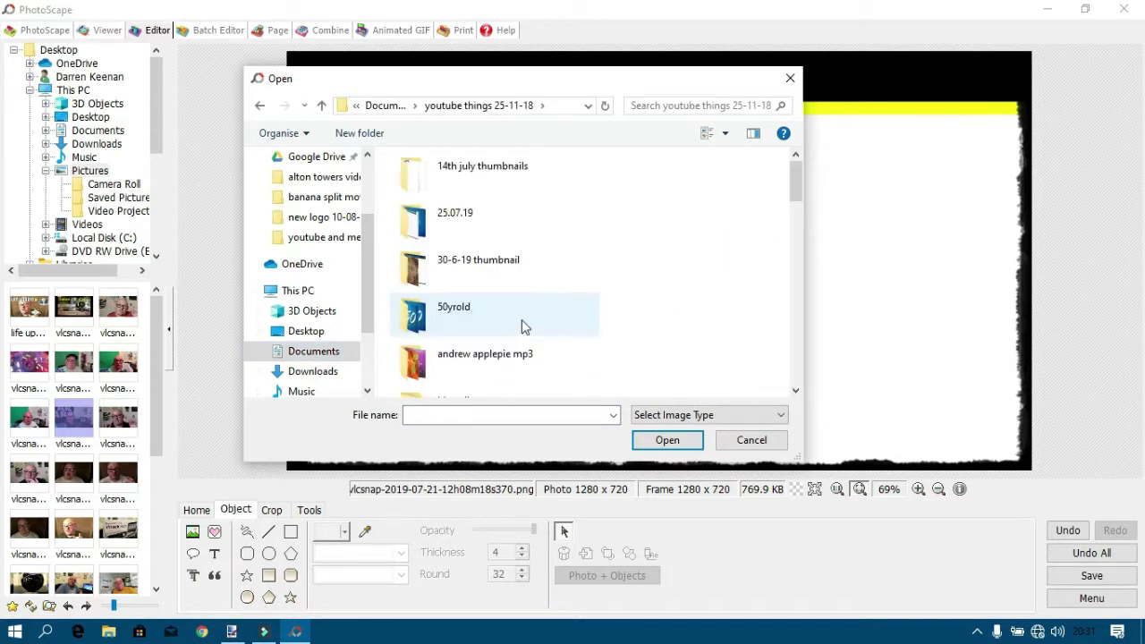
scroll(464, 309, down, 2)
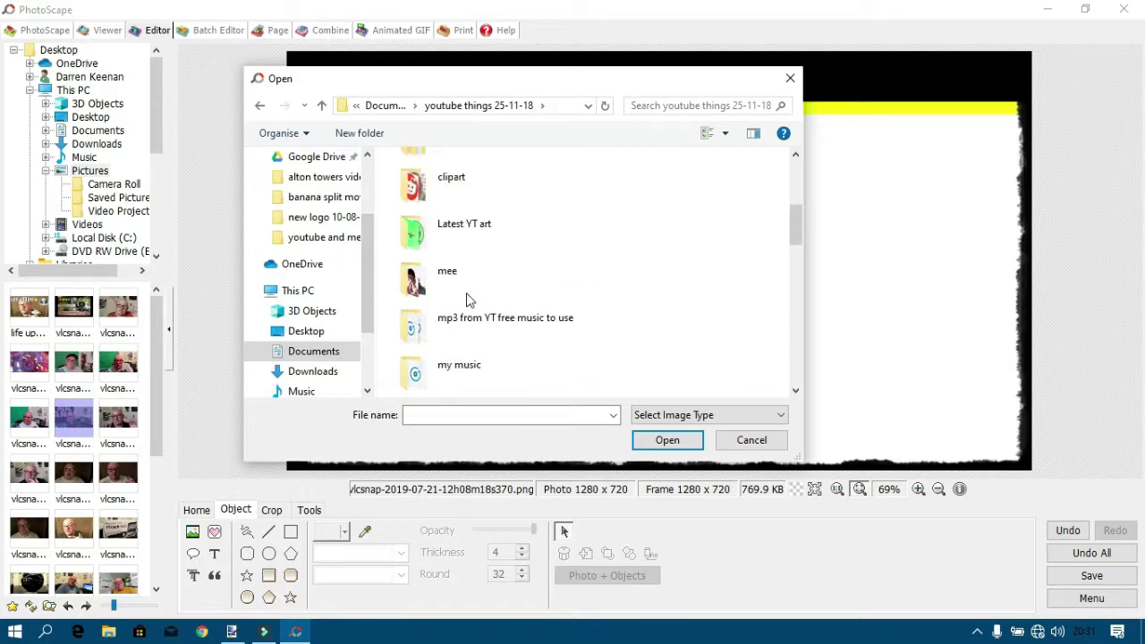
scroll(490, 320, down, 1)
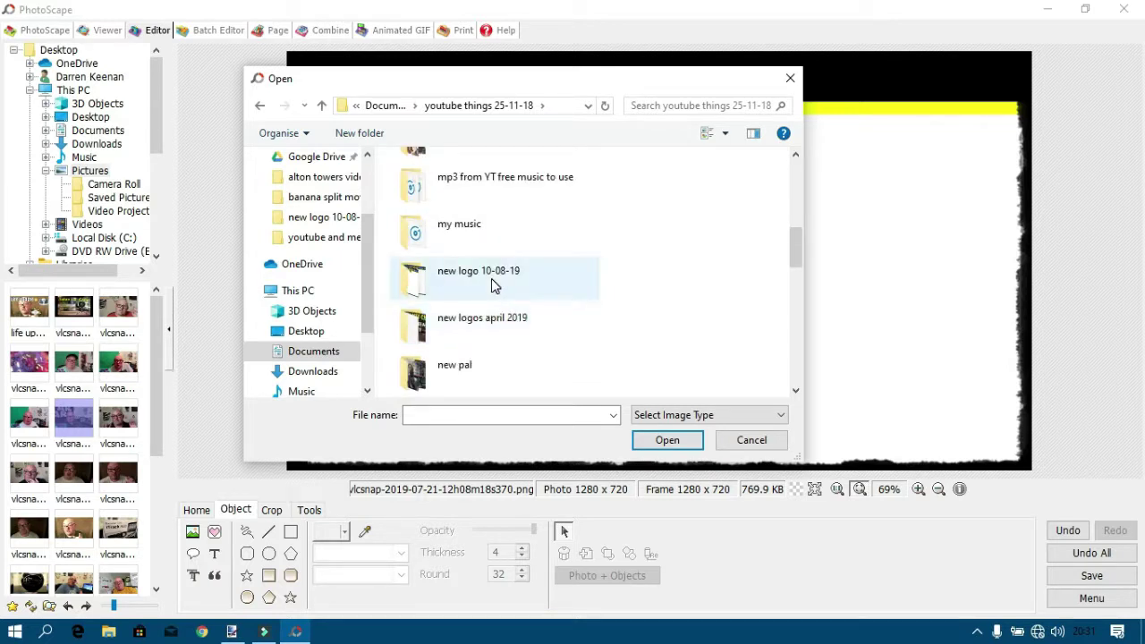
double_click(491, 280)
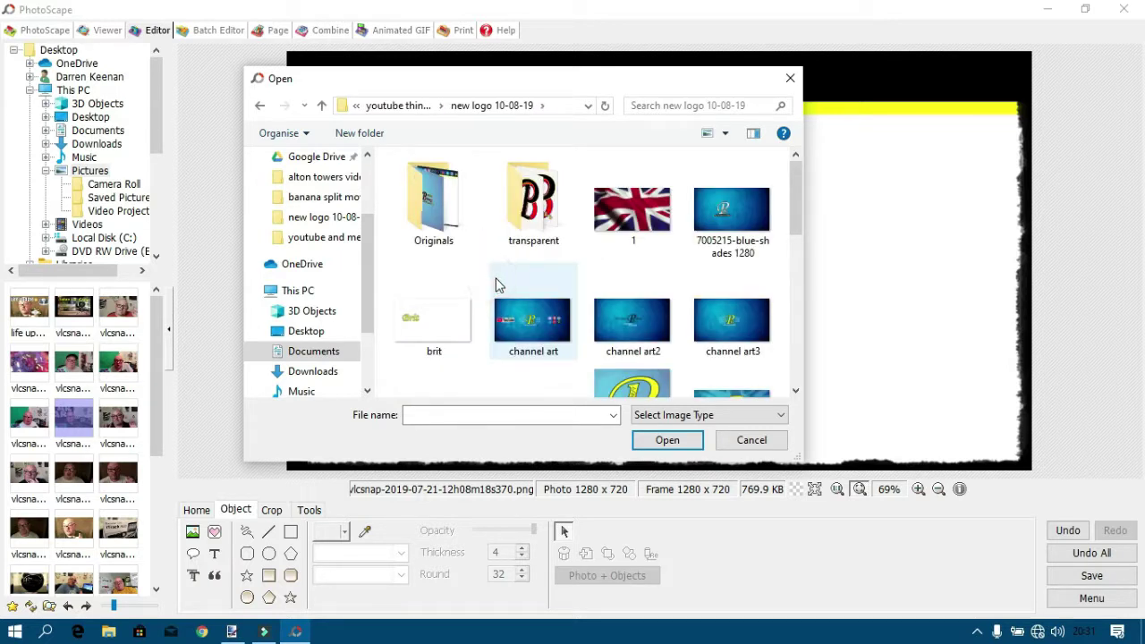
scroll(528, 273, down, 1)
scroll(550, 262, down, 5)
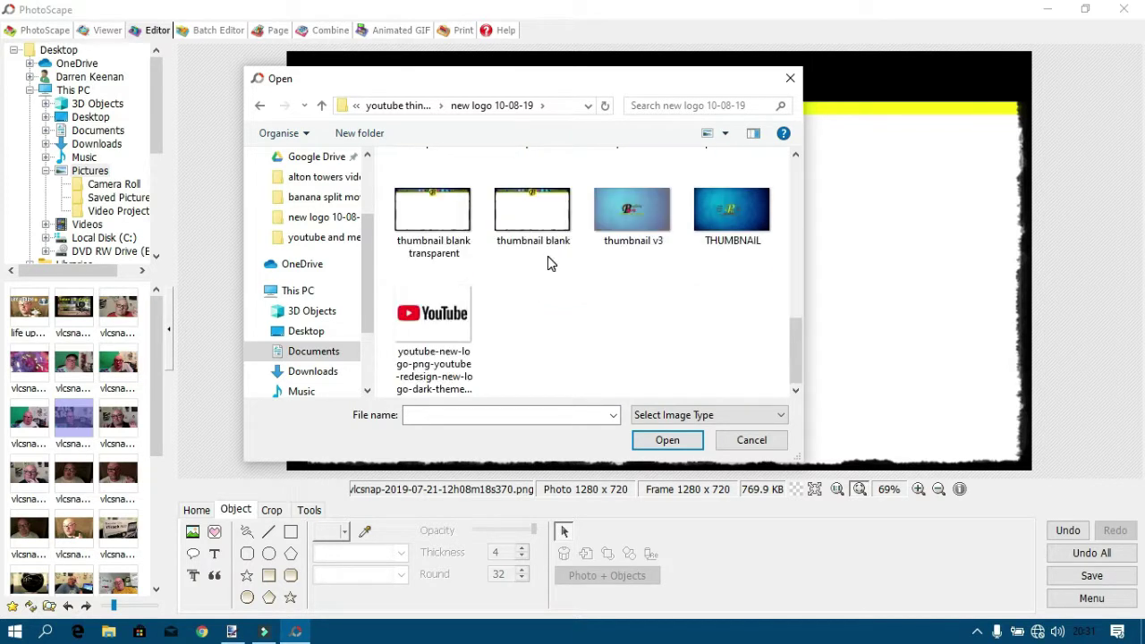
scroll(550, 262, up, 3)
scroll(549, 262, up, 3)
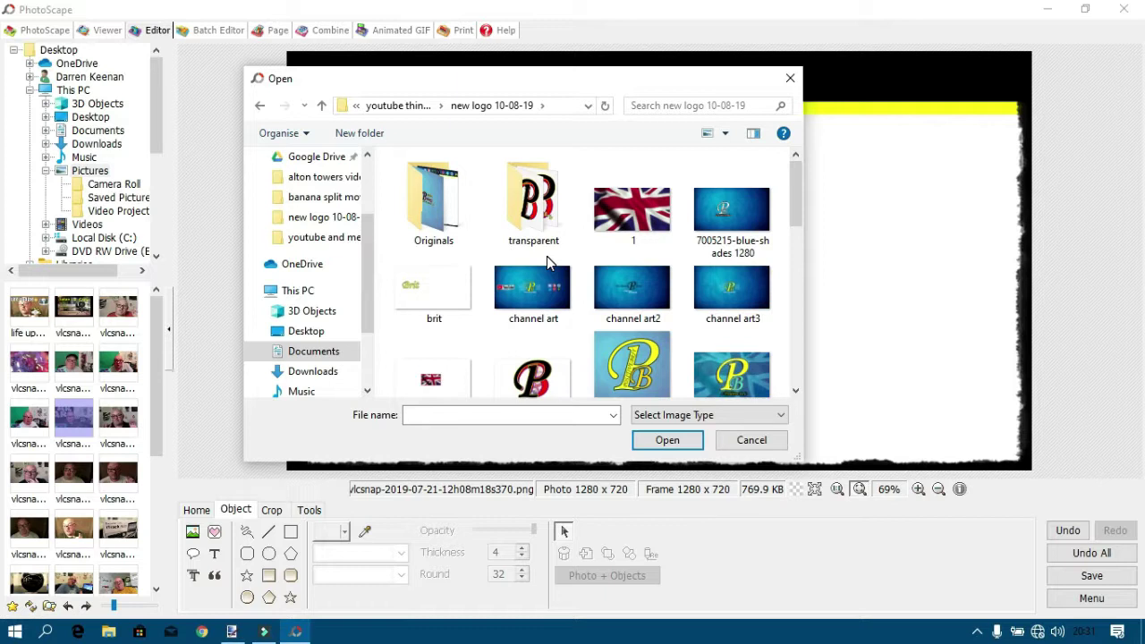
scroll(549, 262, down, 1)
scroll(550, 263, up, 1)
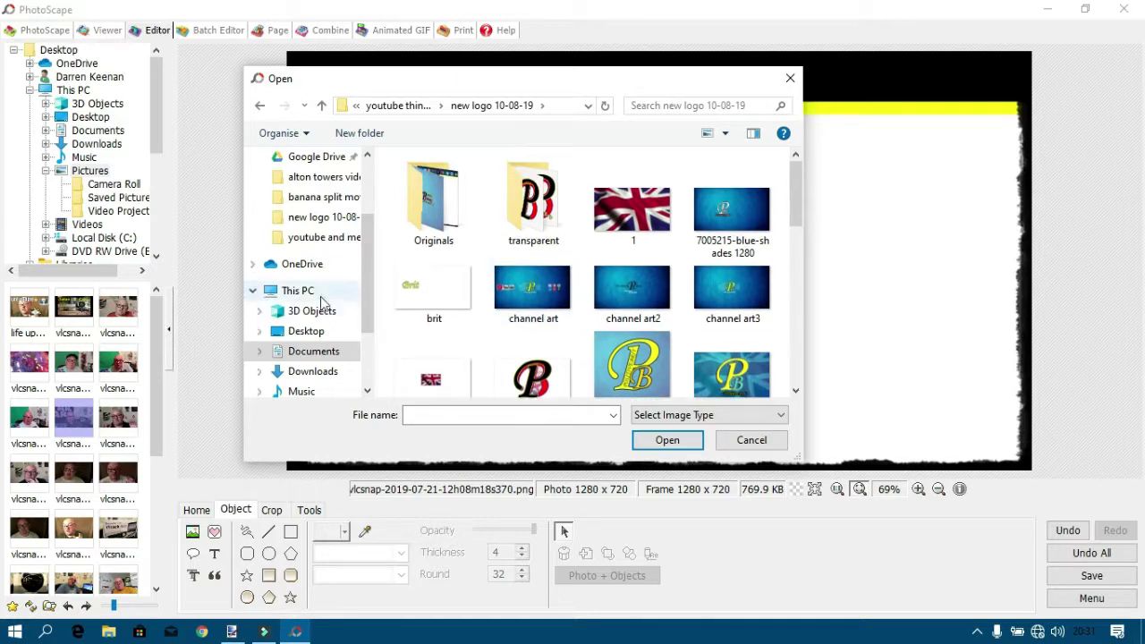
Look through the clipart folder, then return to the youtube things 25-11-18 folder.
click(309, 352)
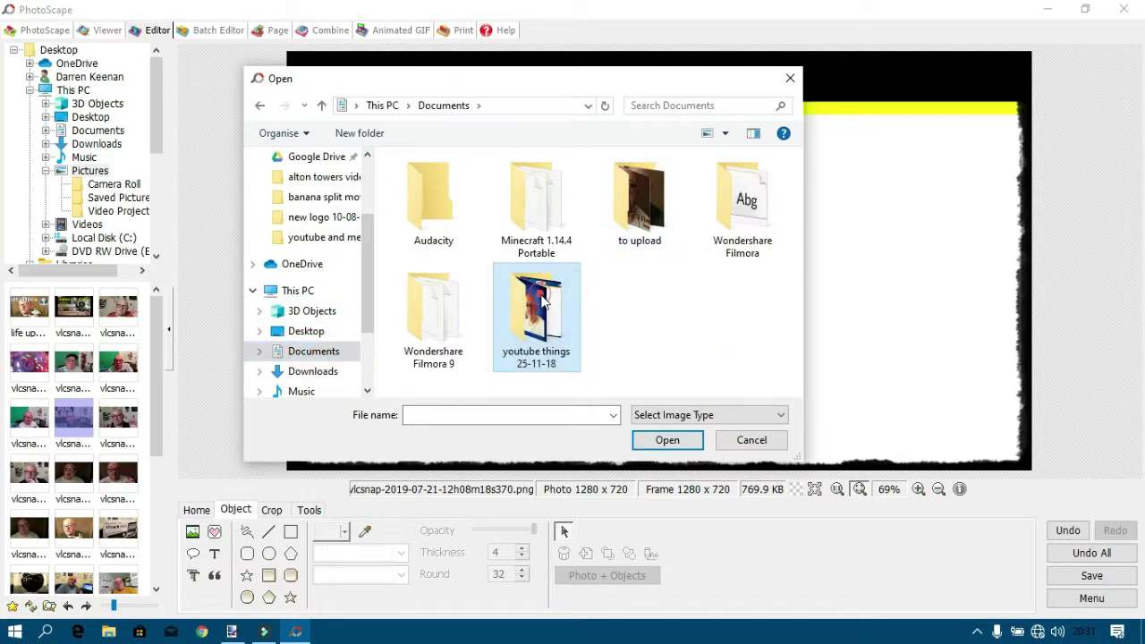
double_click(568, 285)
scroll(565, 279, down, 3)
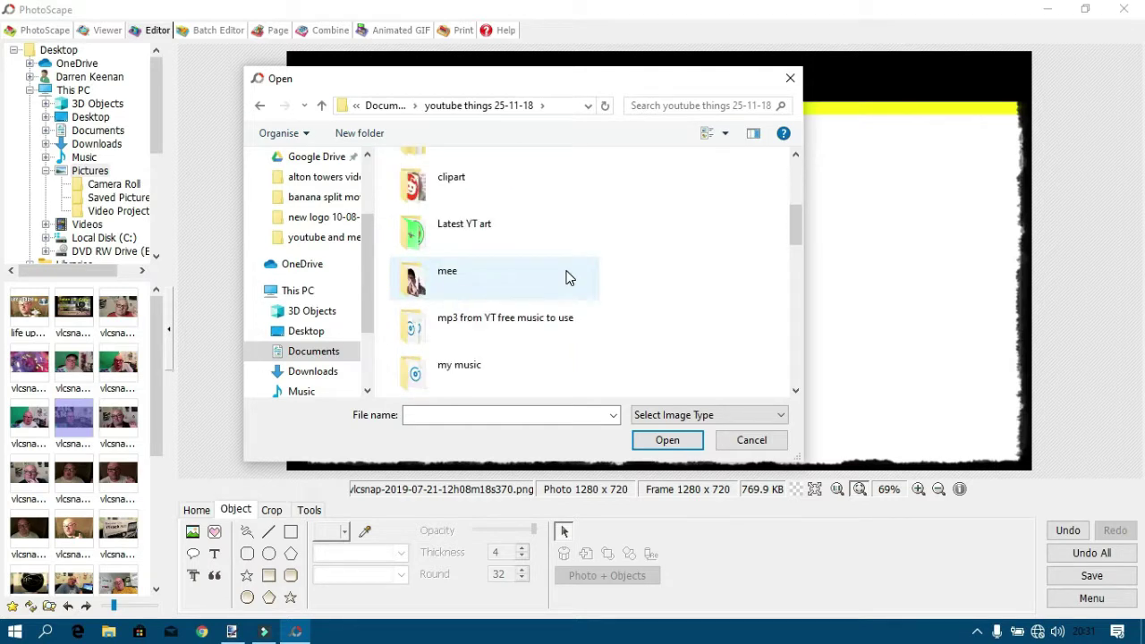
double_click(460, 185)
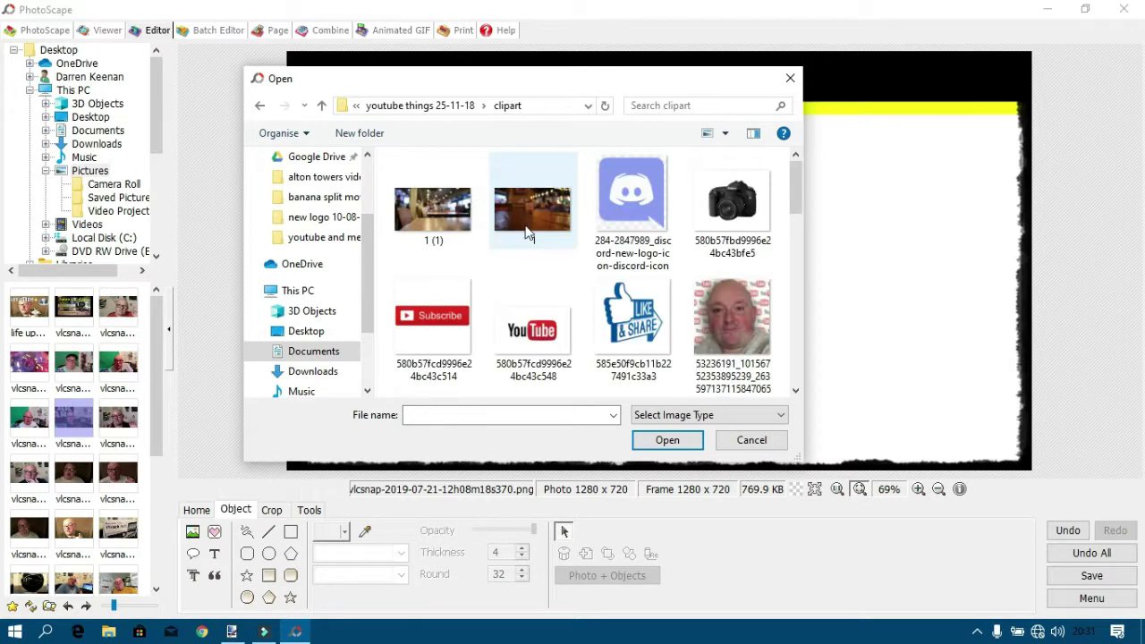
drag(797, 193, 833, 372)
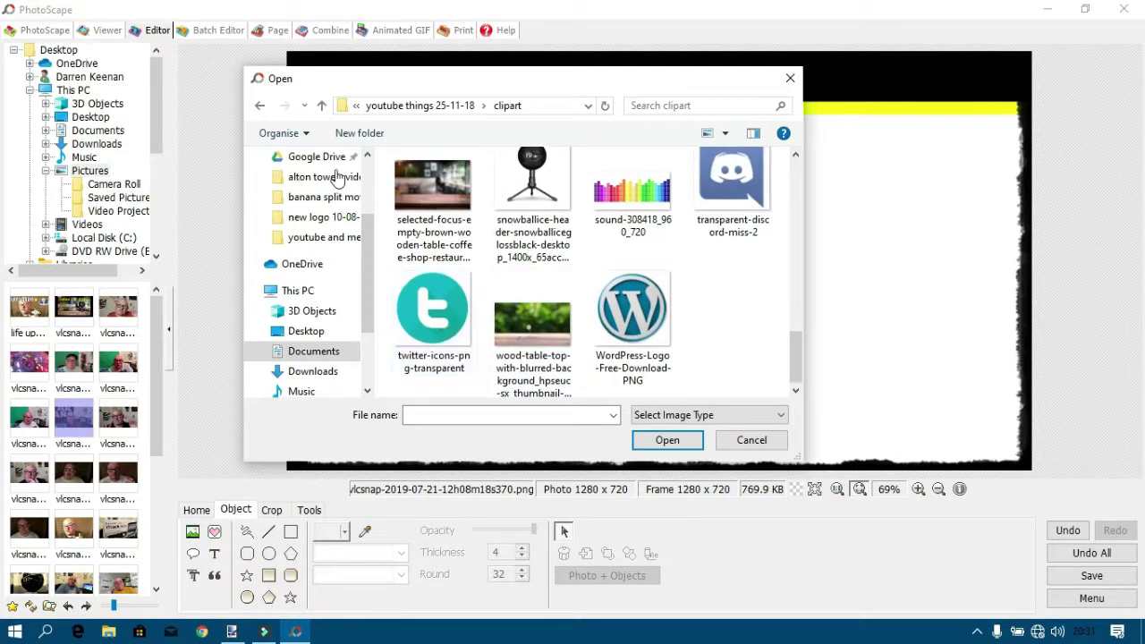
click(321, 106)
scroll(476, 244, down, 3)
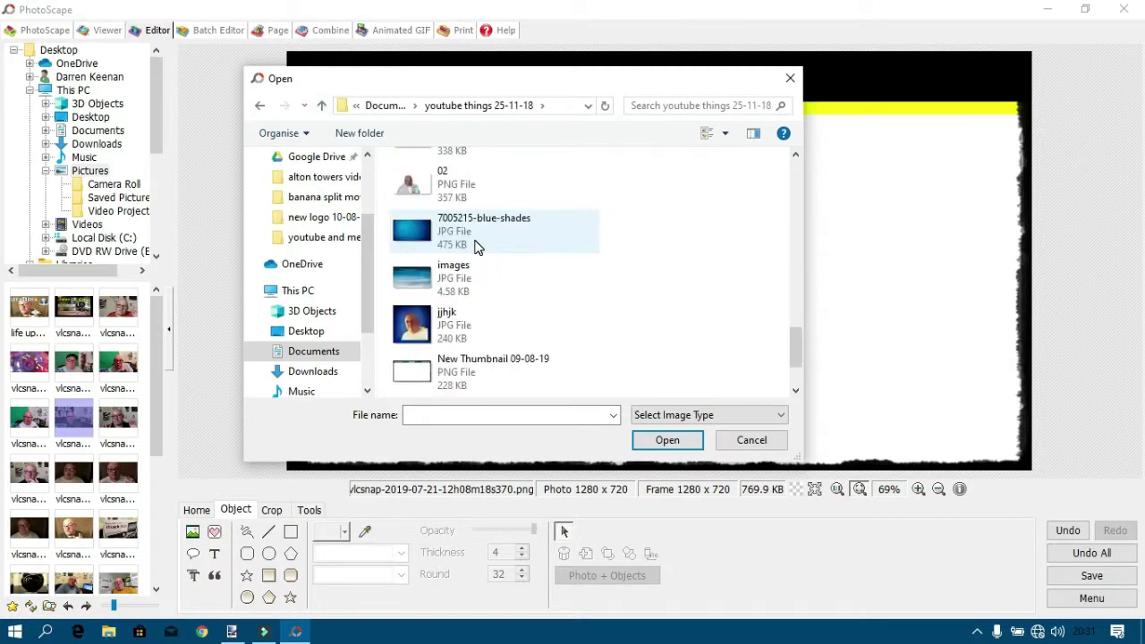
scroll(458, 224, up, 3)
scroll(460, 286, down, 5)
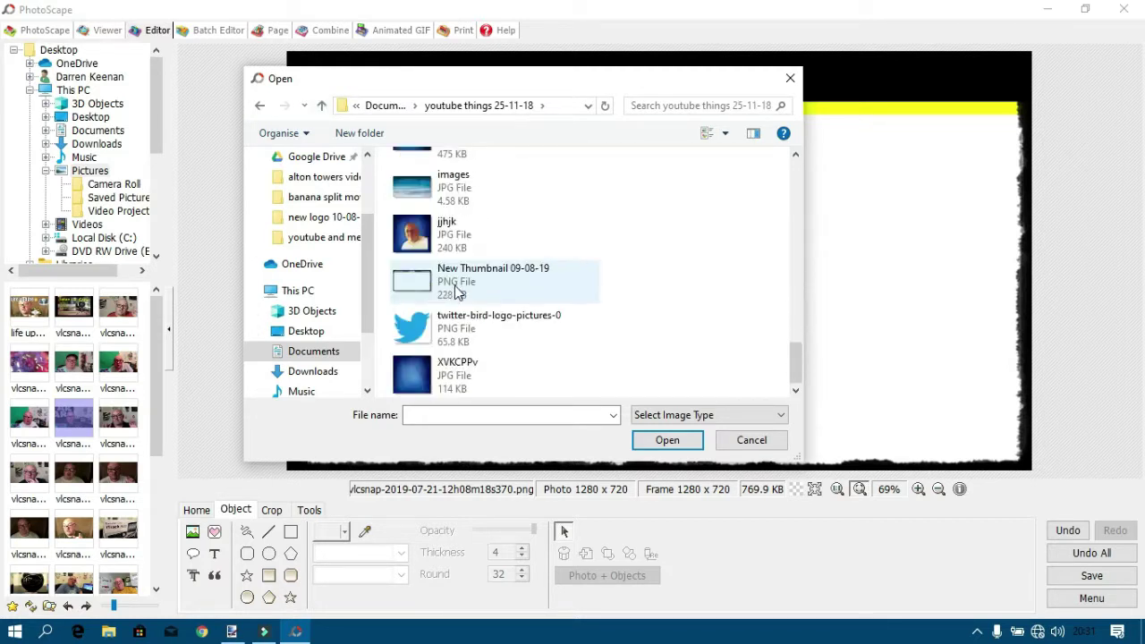
Insert the Twitter bird image and shrink it to a small icon in the black header.
double_click(454, 328)
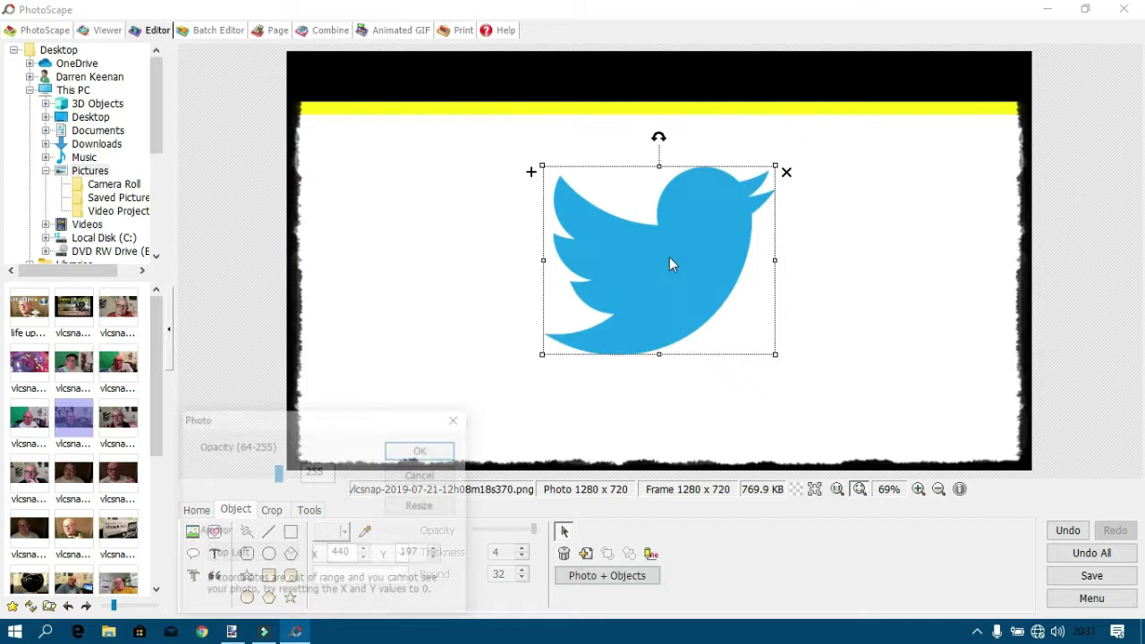
click(422, 450)
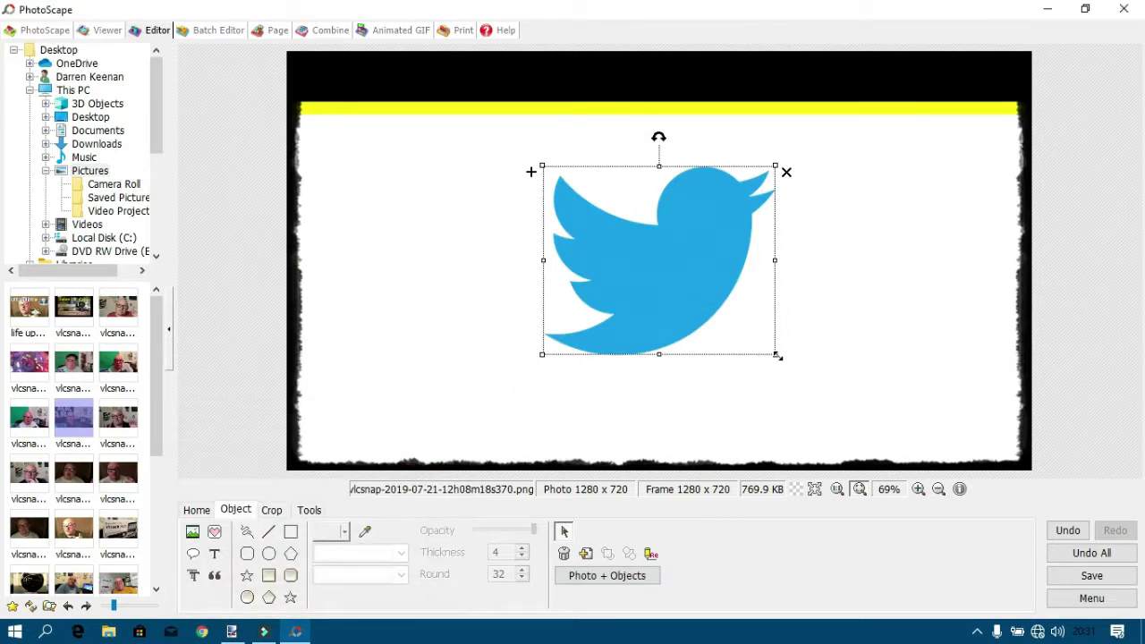
drag(778, 356, 470, 85)
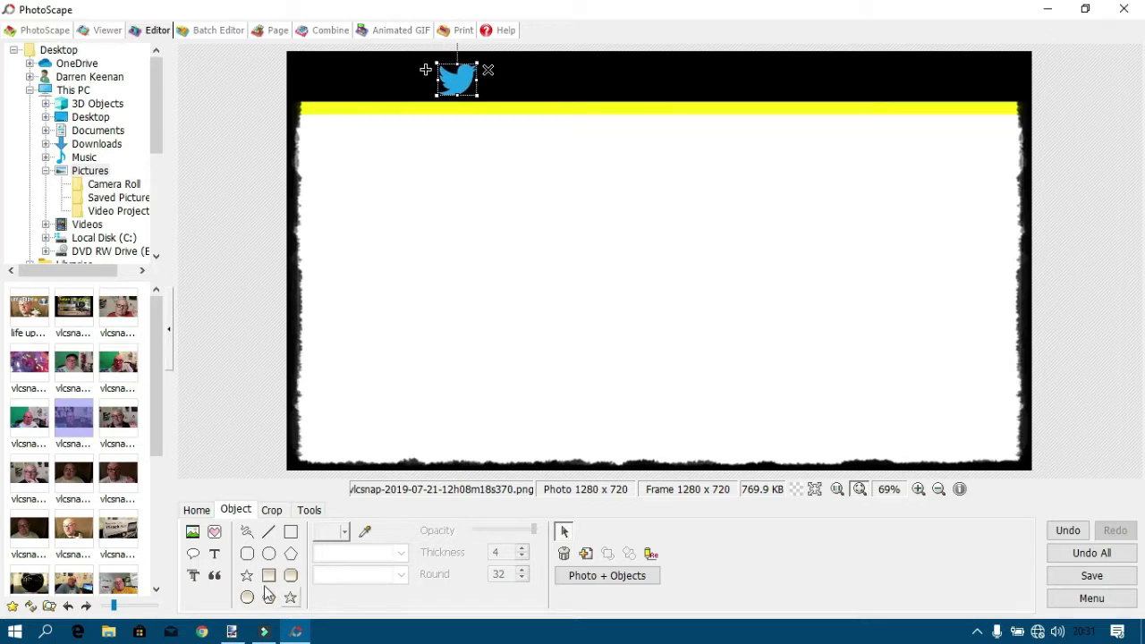
click(192, 531)
Insert the Discord logo from the clipart folder, shrunk and placed beside the Twitter bird.
click(244, 510)
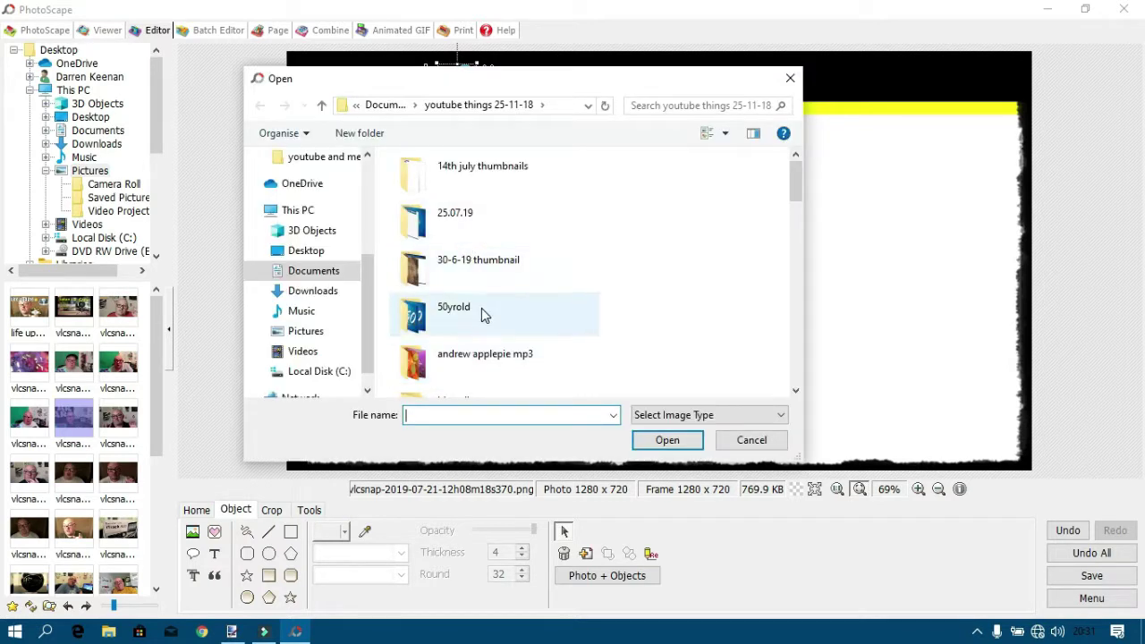
scroll(462, 326, down, 3)
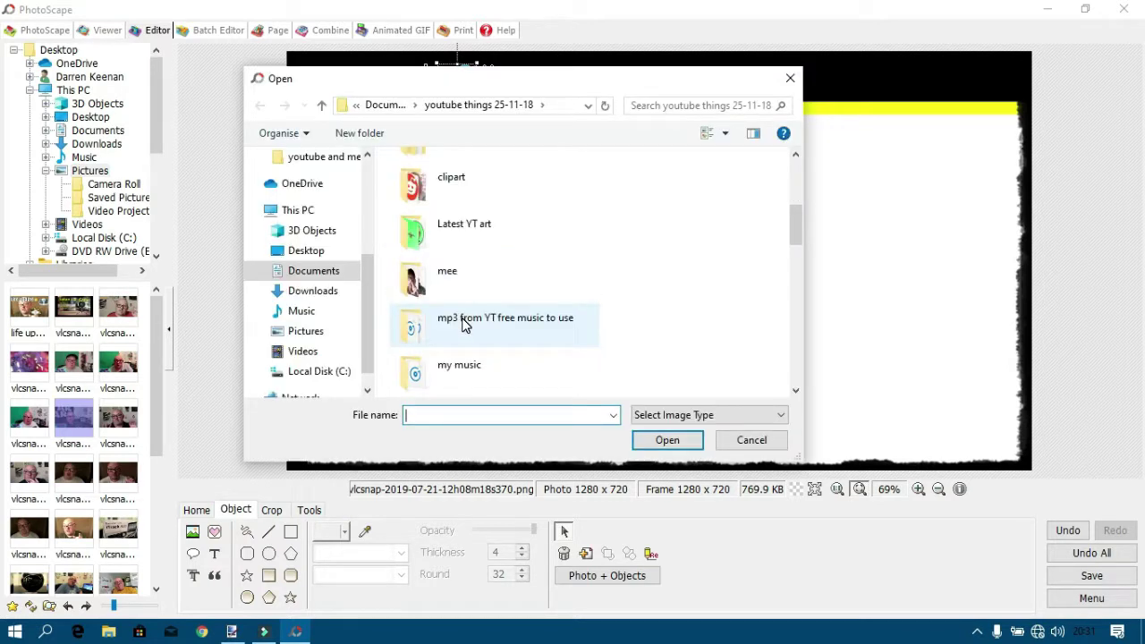
double_click(450, 175)
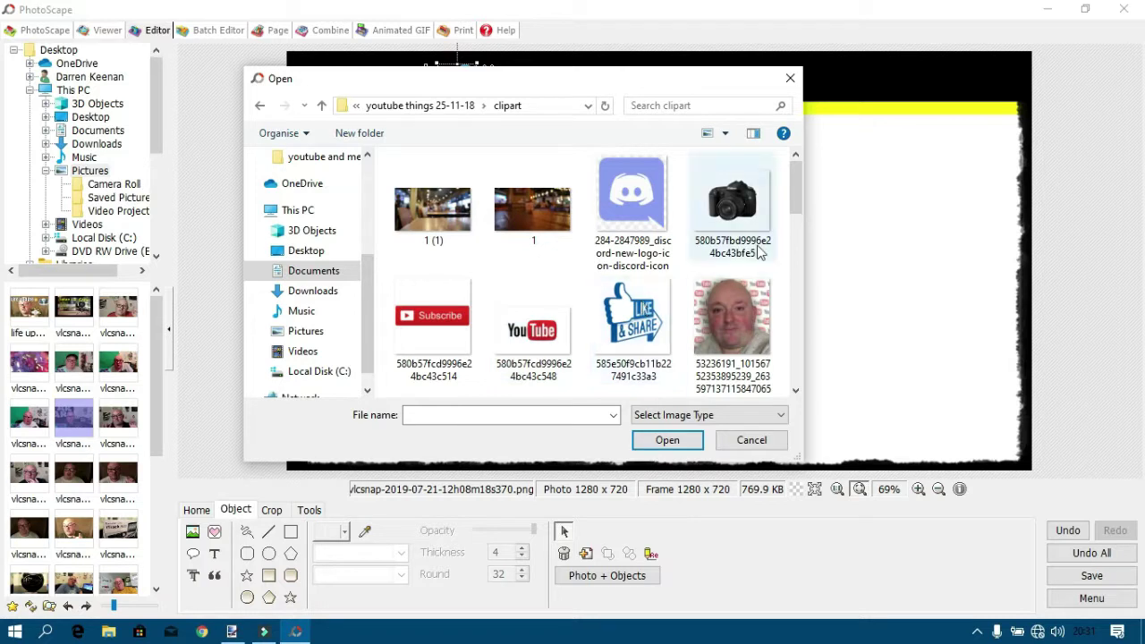
drag(797, 197, 799, 230)
double_click(632, 285)
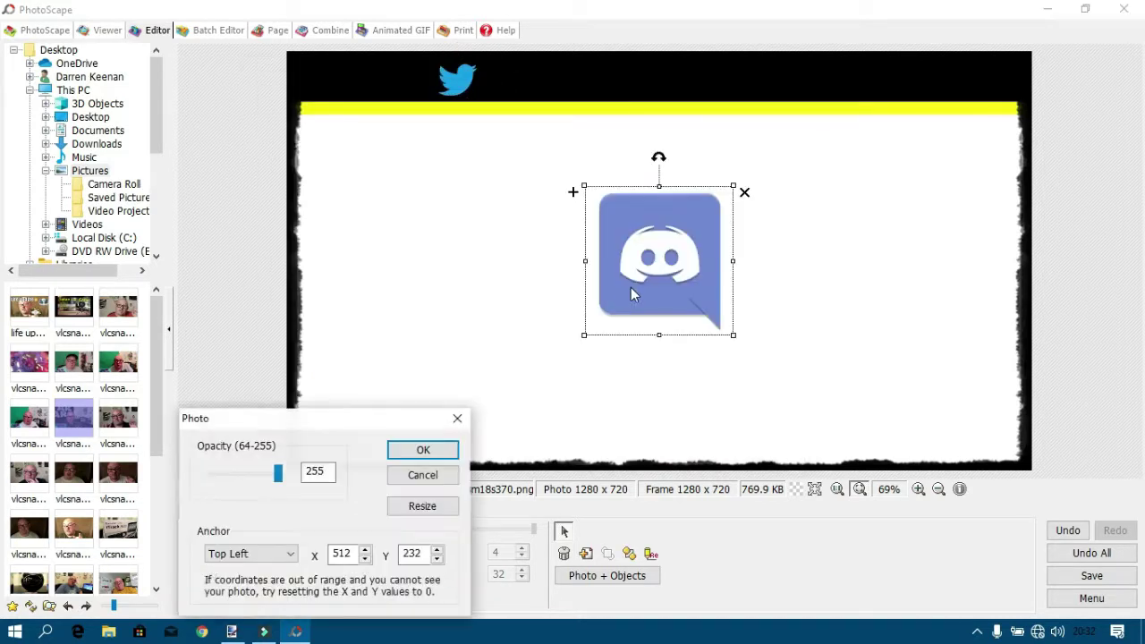
click(425, 450)
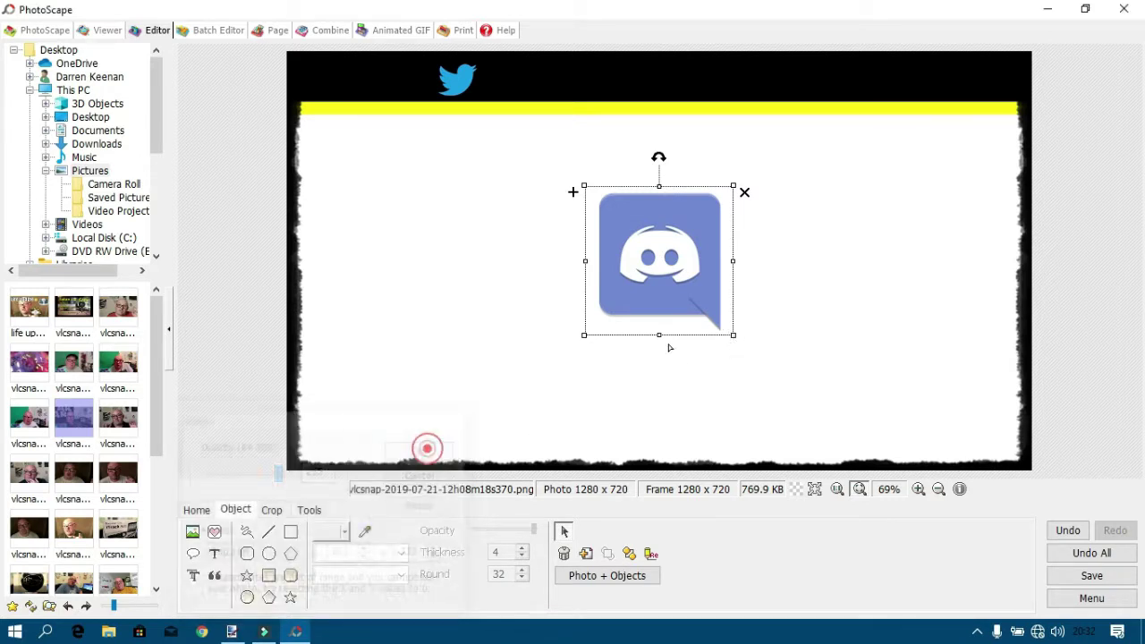
drag(734, 335, 505, 87)
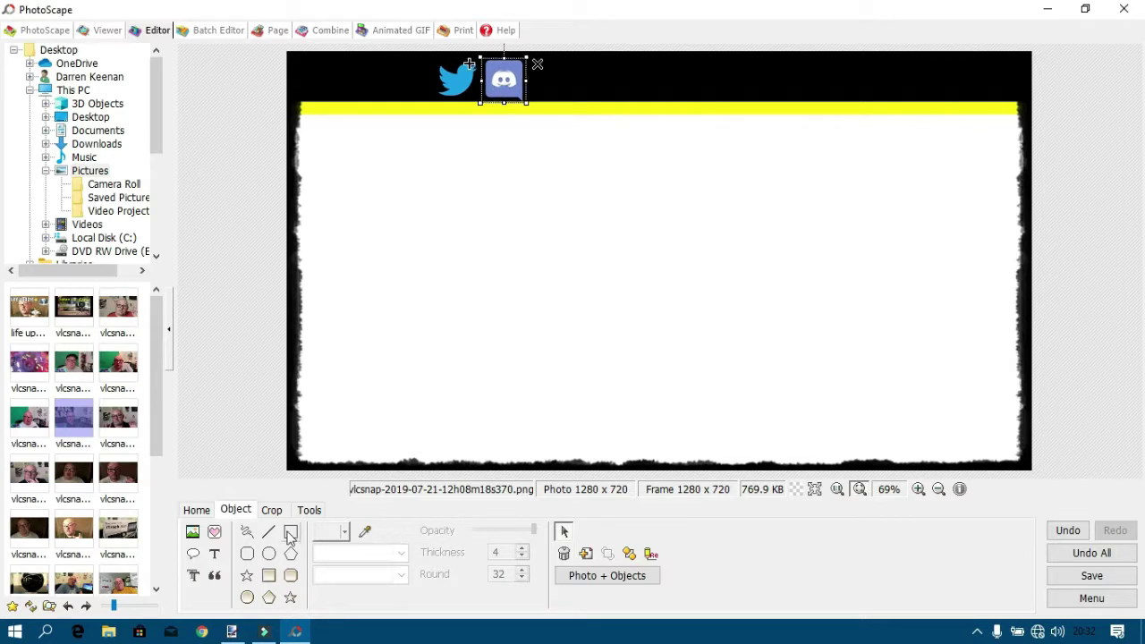
Cancel the extra image-insert Open dialog.
click(201, 536)
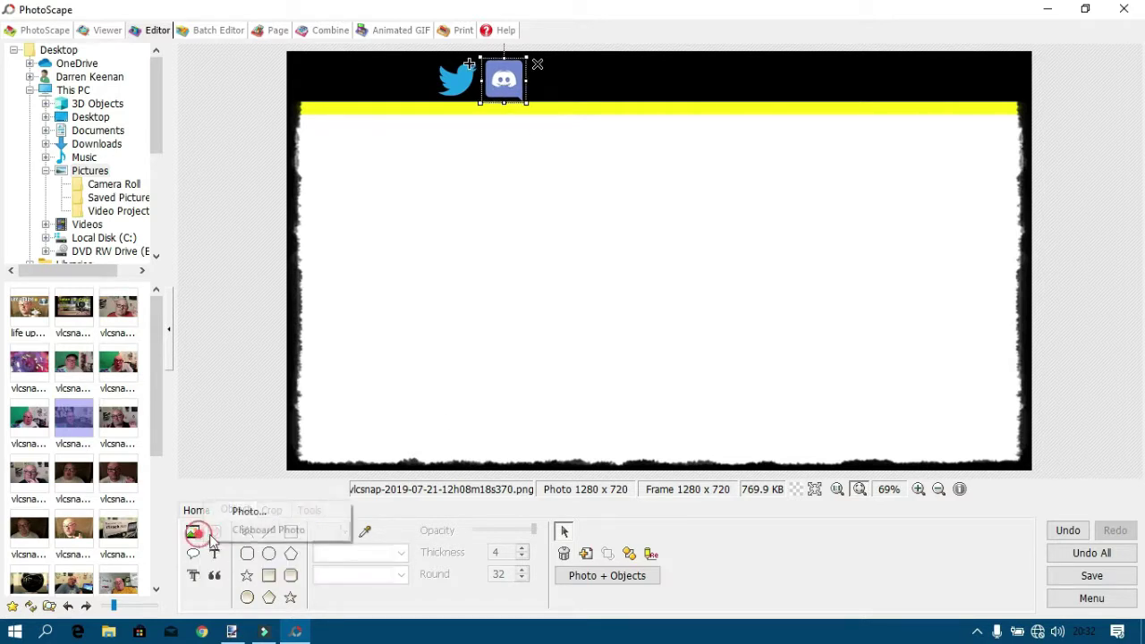
click(279, 511)
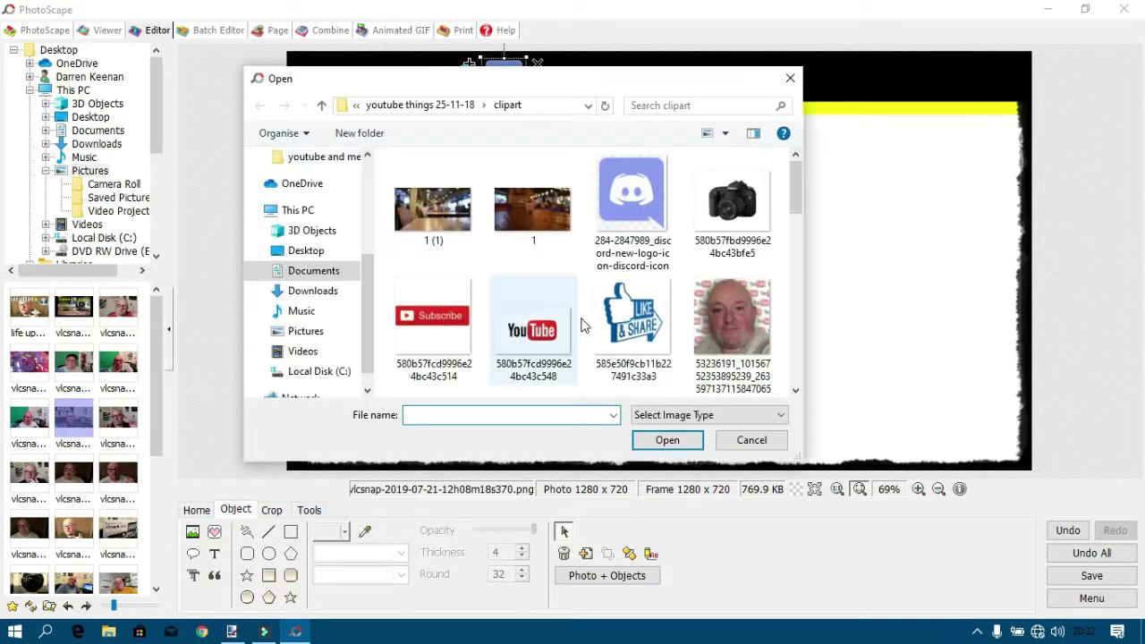
click(791, 80)
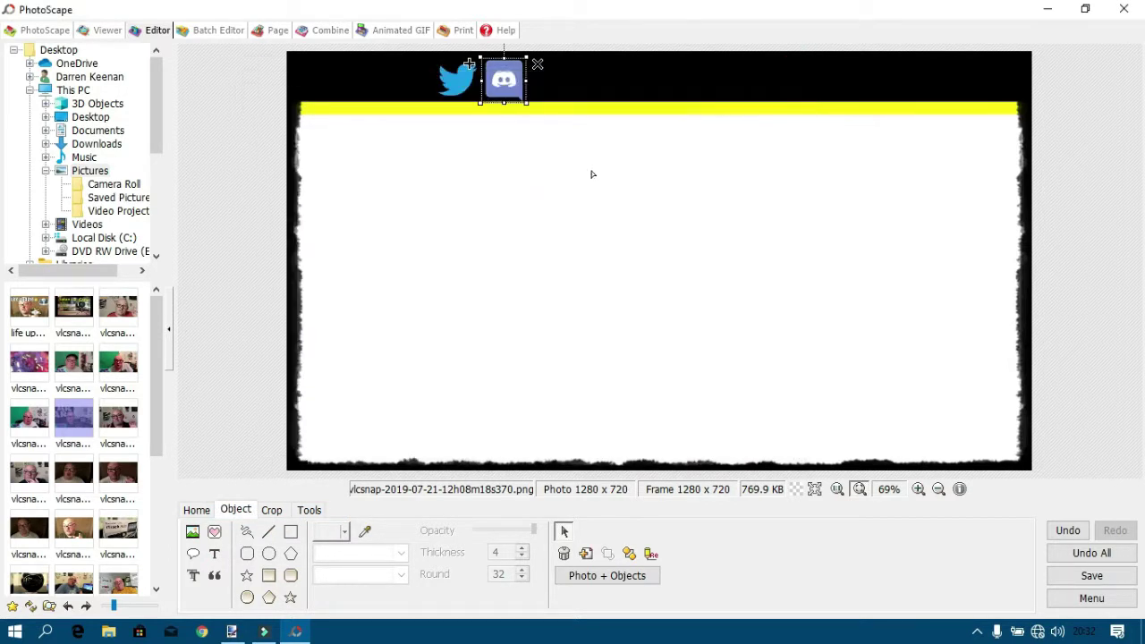
Add a text object with white fill and a yellow outline.
click(218, 557)
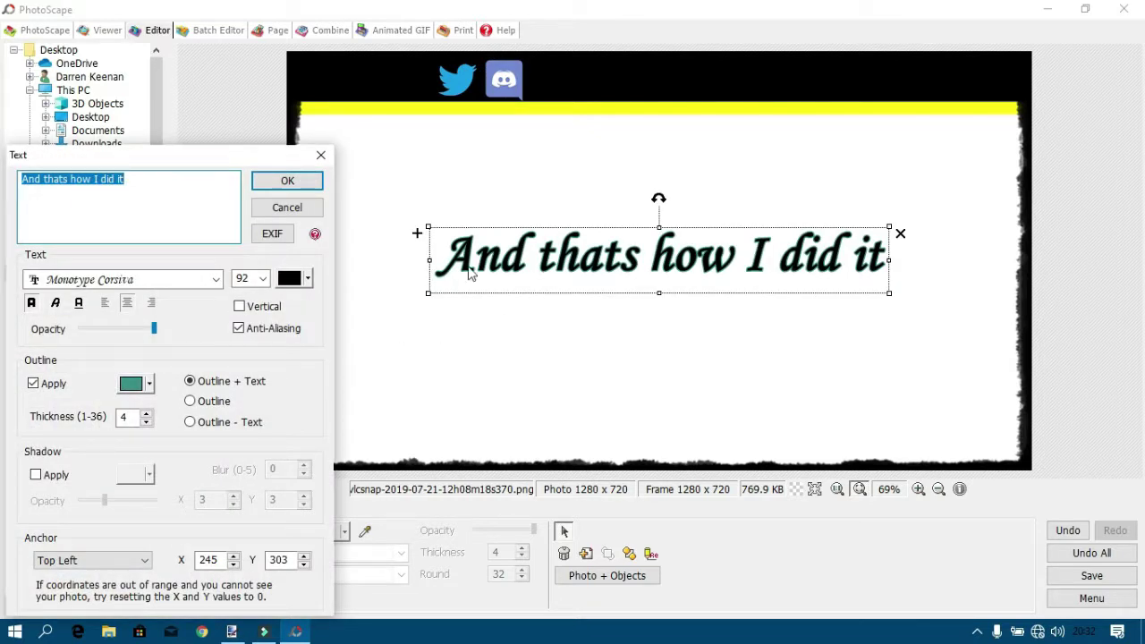
click(308, 279)
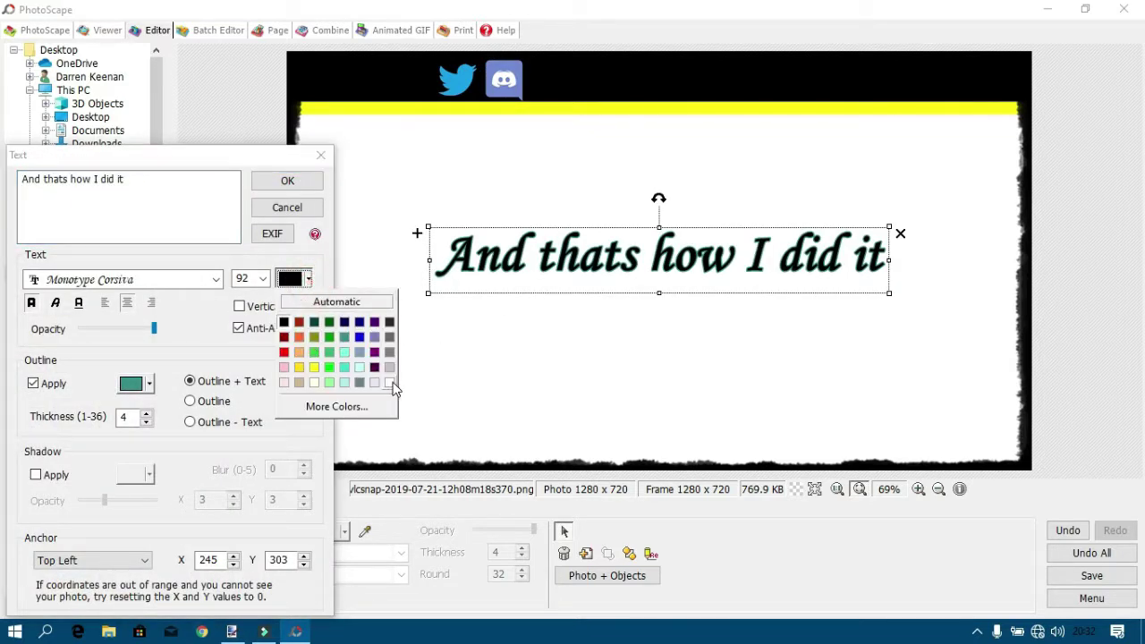
click(392, 383)
click(150, 384)
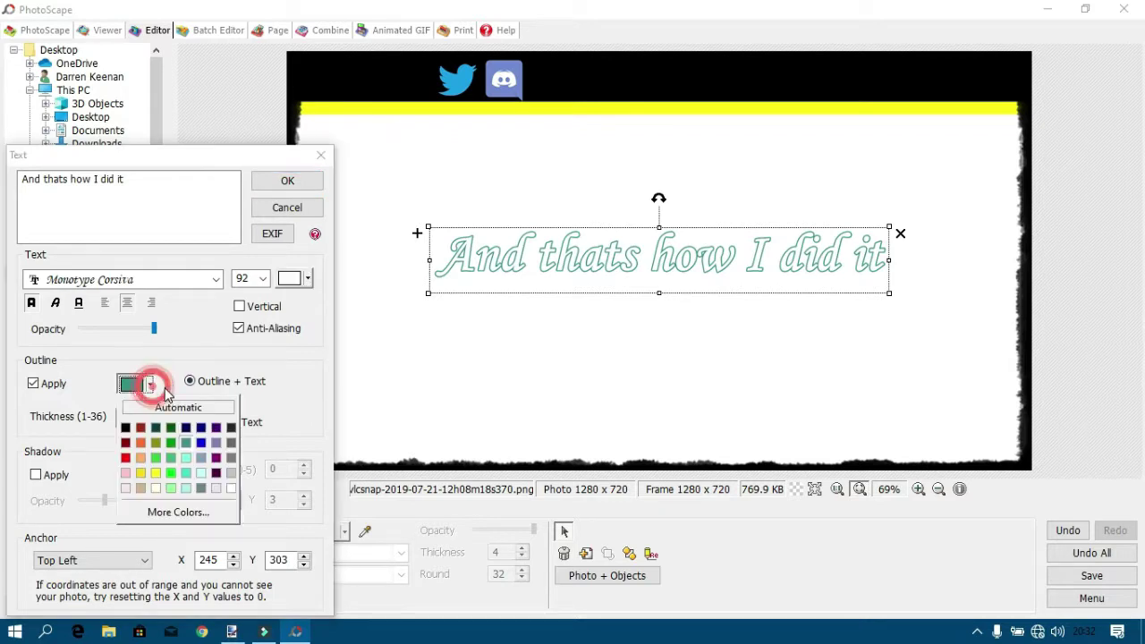
click(154, 472)
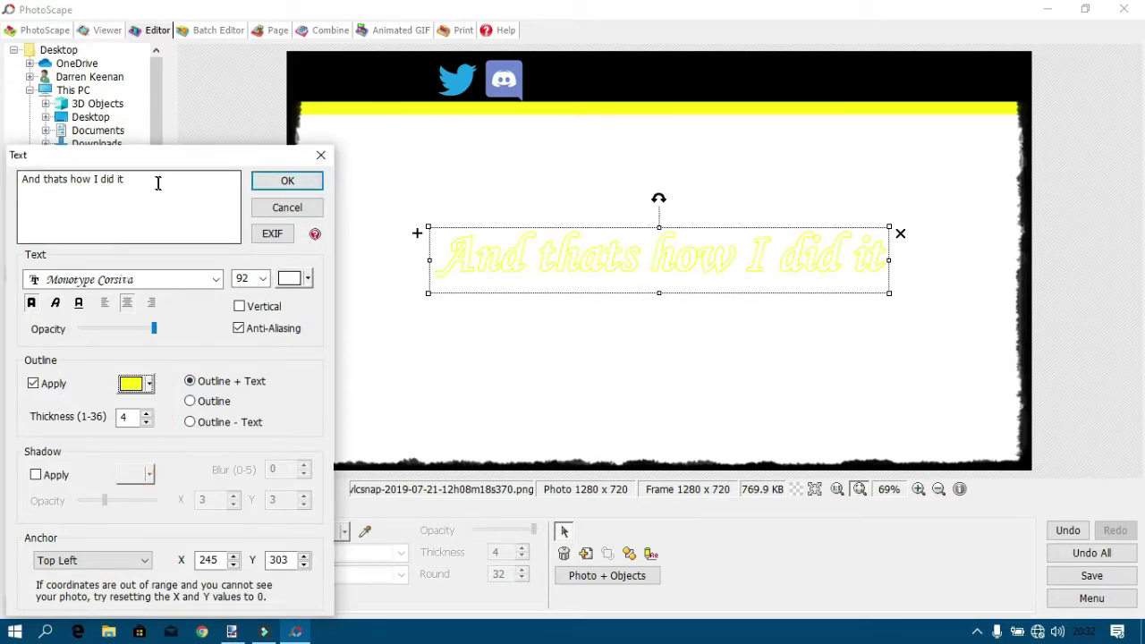
Replace the placeholder text with the creator's name.
drag(157, 183, 4, 187)
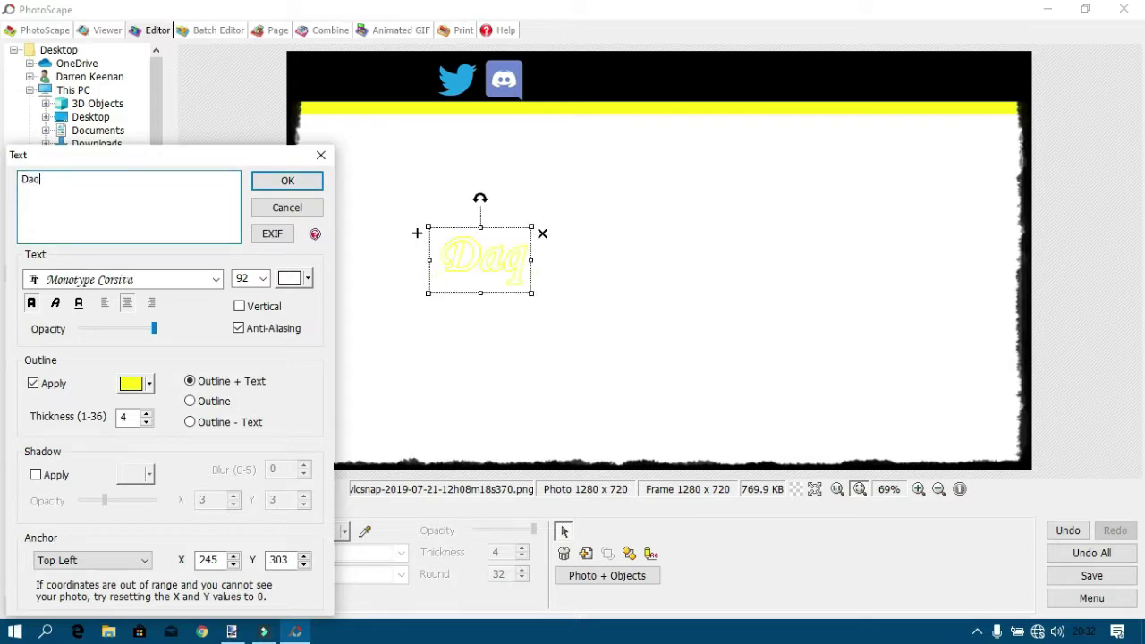
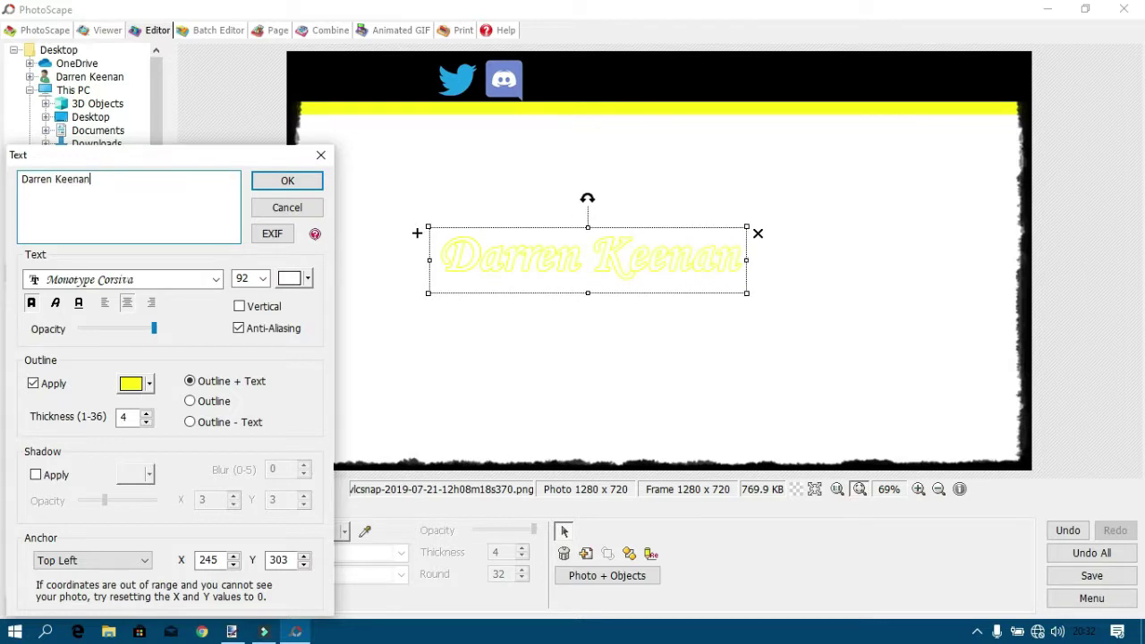
Shrink the name text to about half size and move it to the header's left end.
click(287, 181)
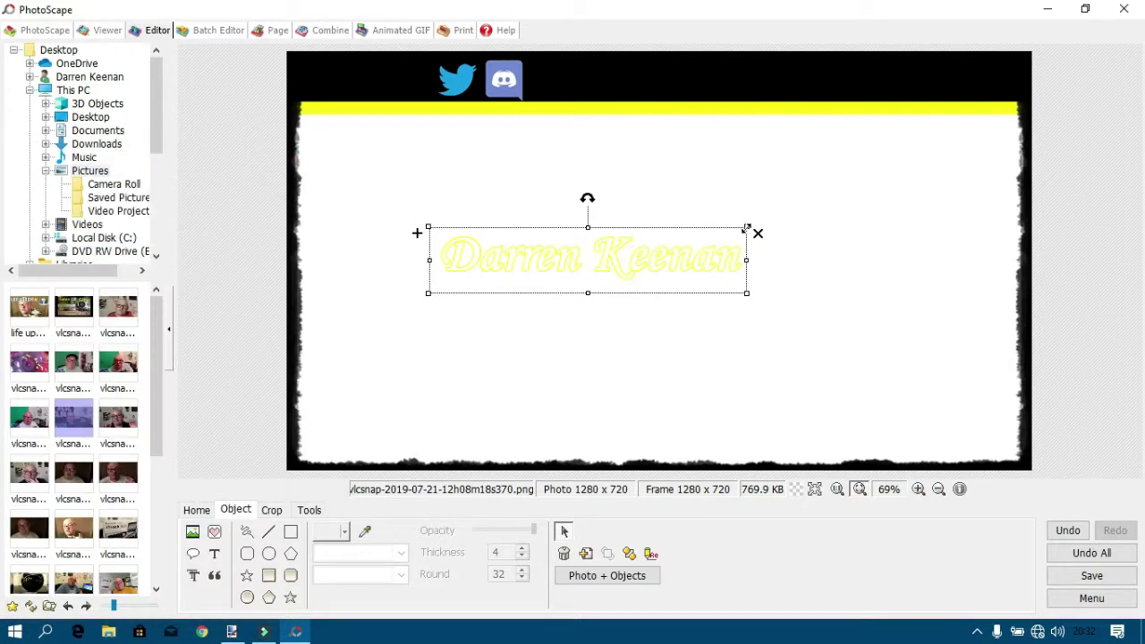
drag(745, 229, 588, 262)
drag(498, 274, 361, 76)
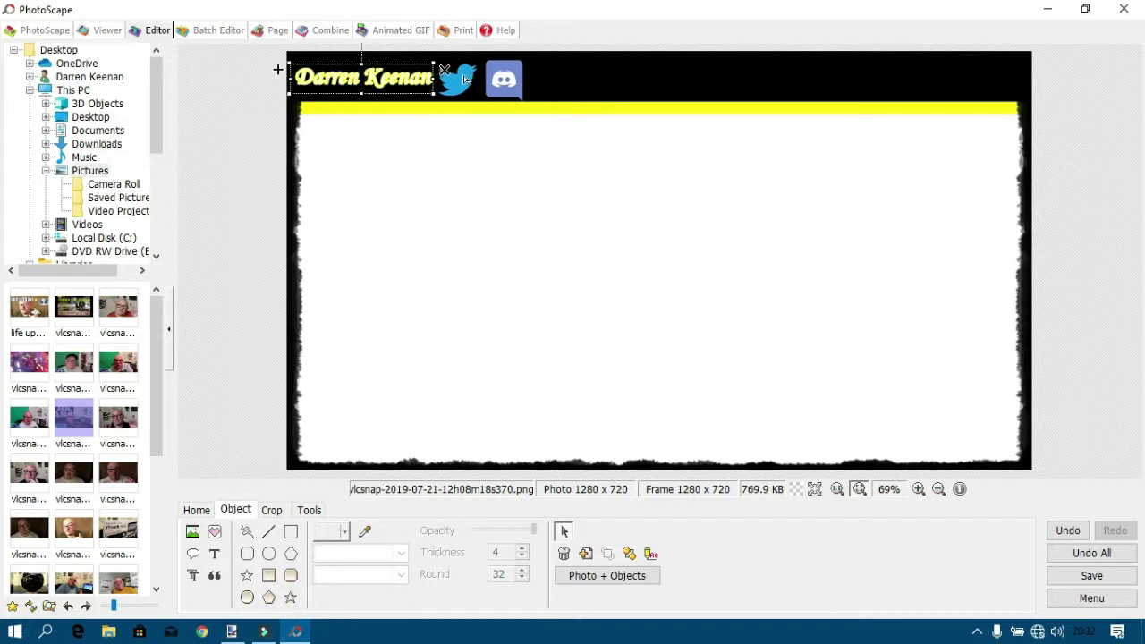
Recolour the name's outline red and nudge the Twitter and Discord icons slightly right.
double_click(400, 79)
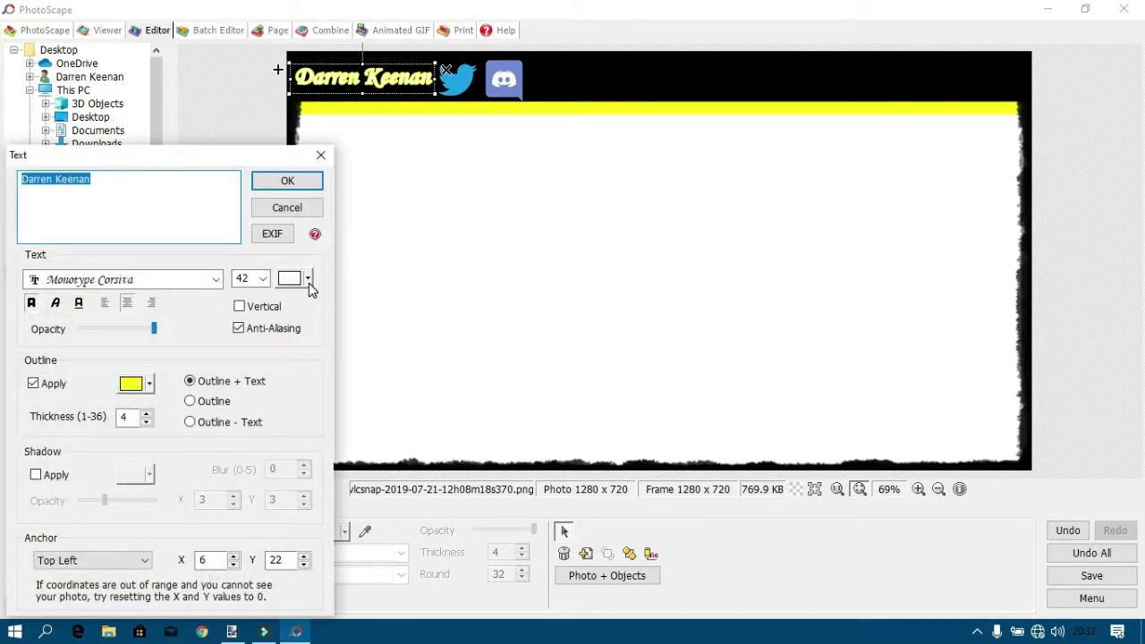
click(148, 383)
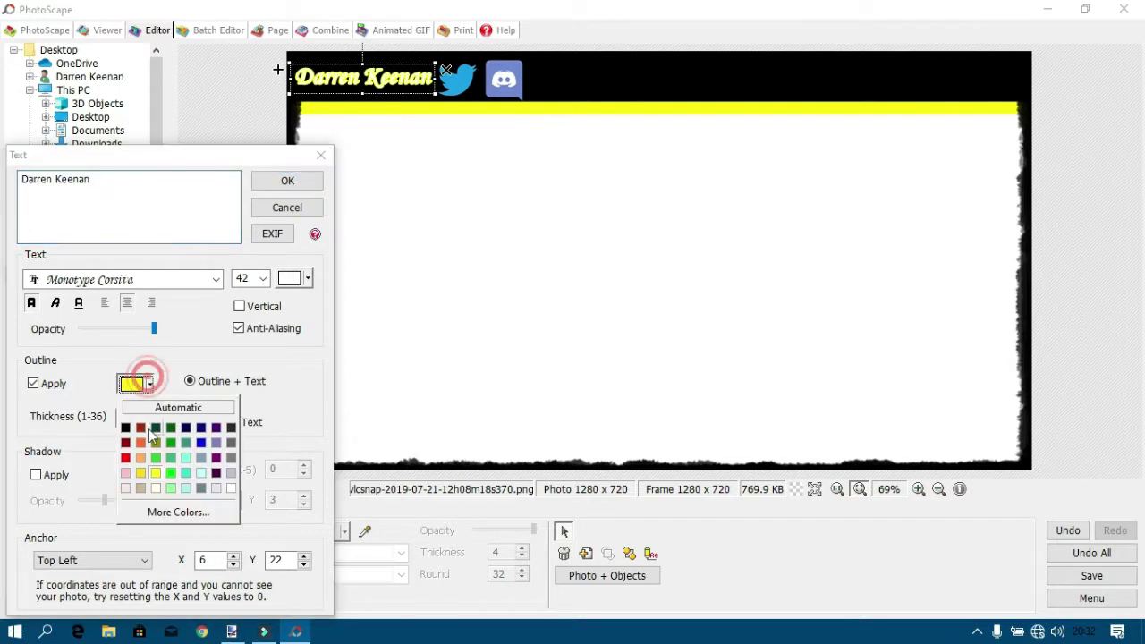
click(127, 458)
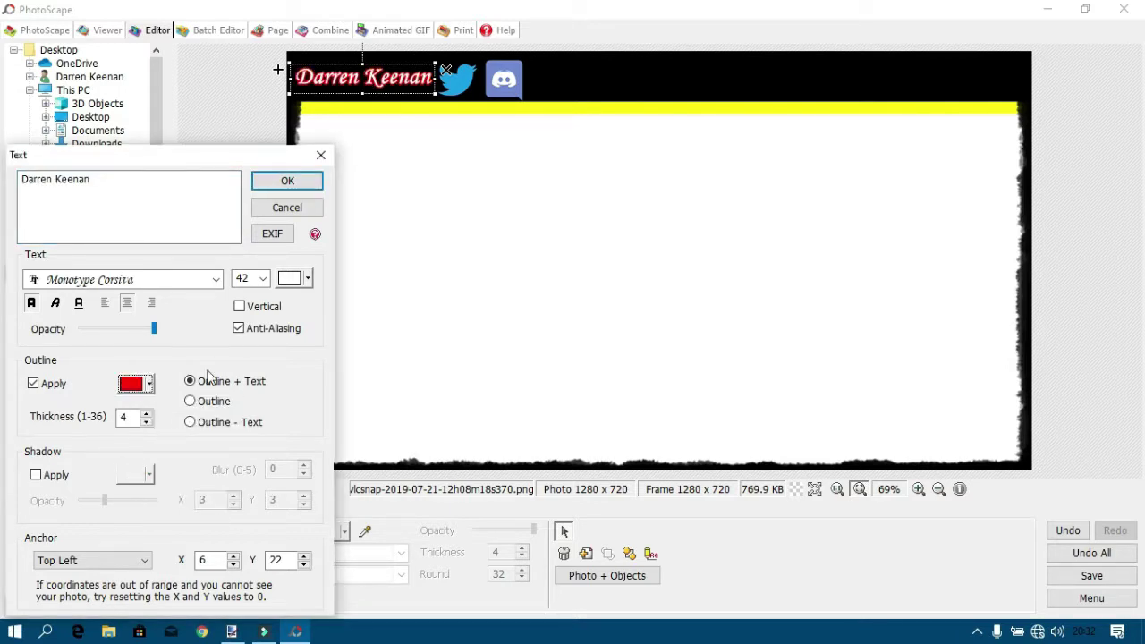
click(287, 181)
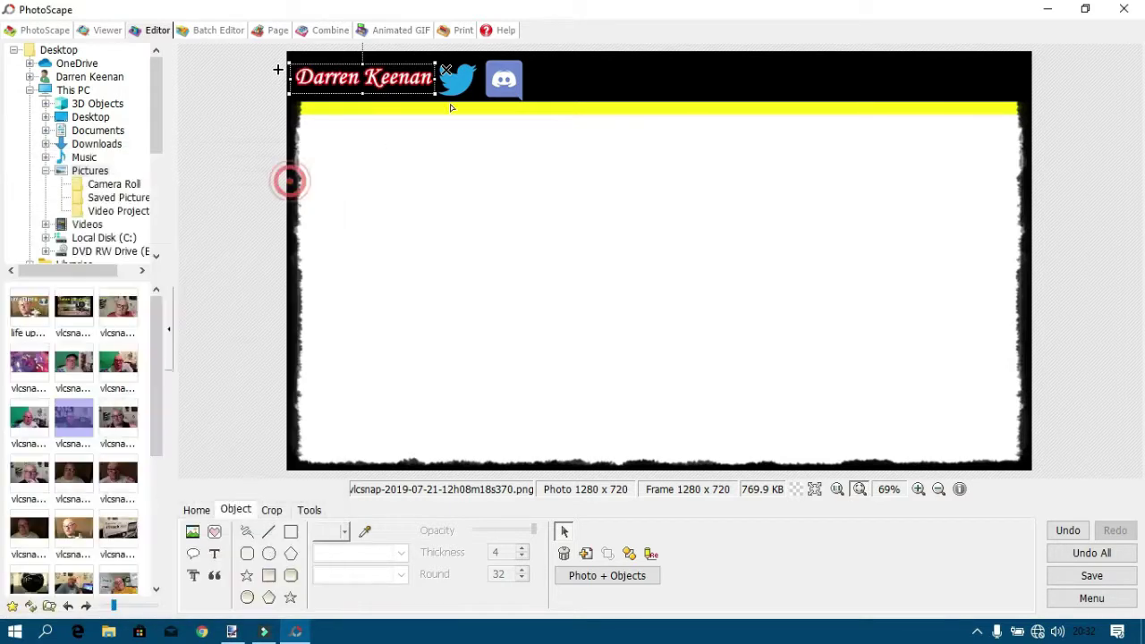
click(501, 80)
drag(501, 80, 464, 79)
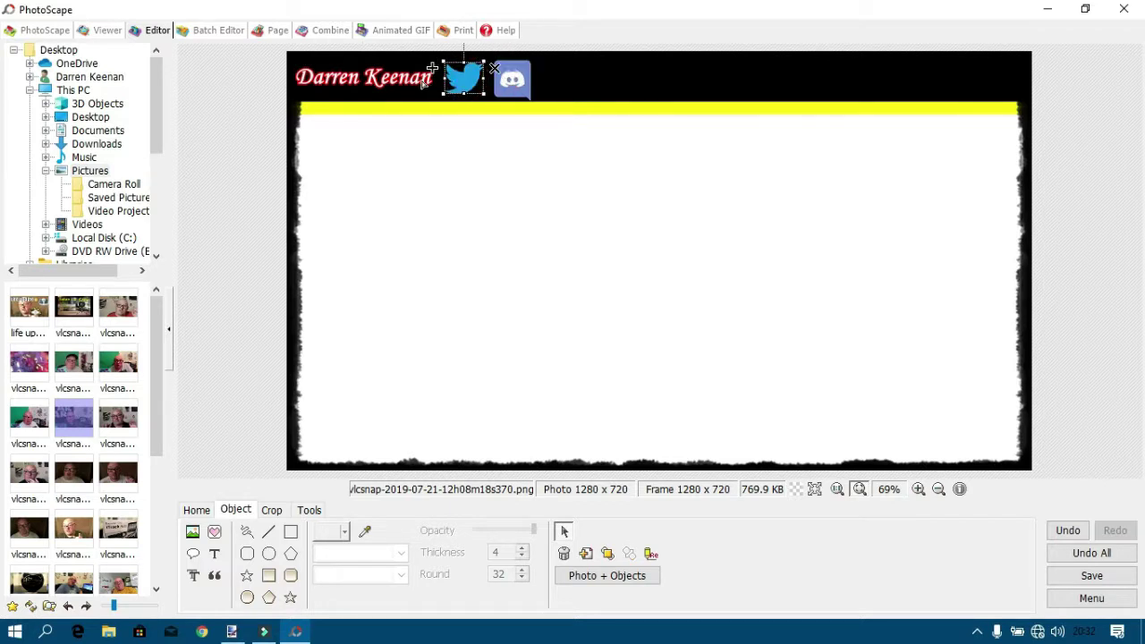
Expand Documents > youtube things 25-11-18 > new logo 10-08-19 in the folder tree and scroll its thumbnails.
click(426, 80)
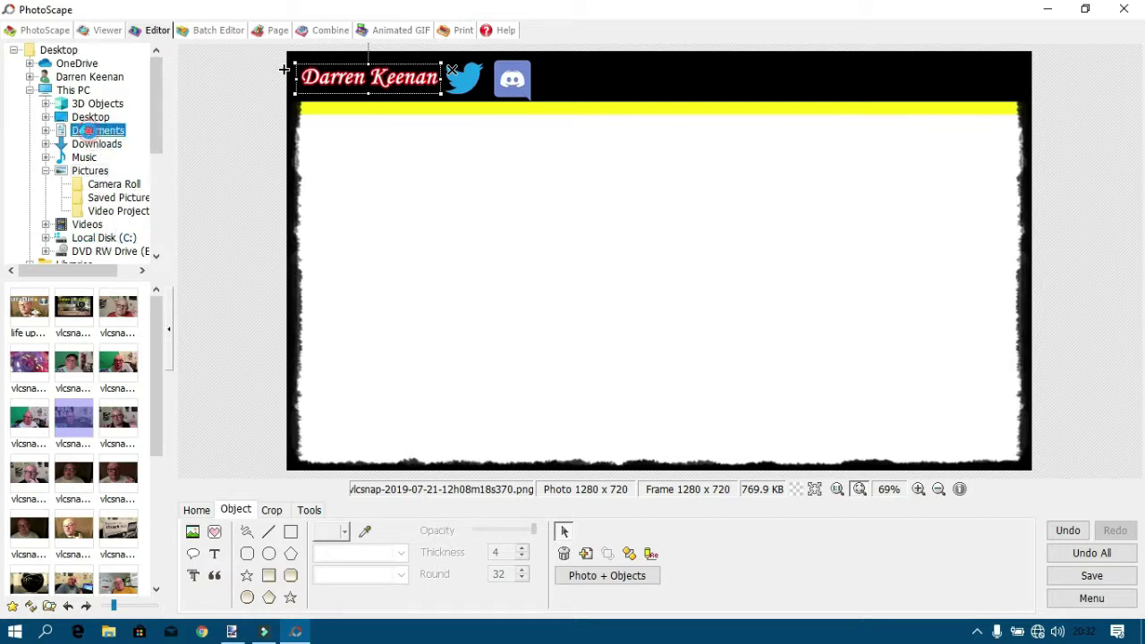
click(96, 131)
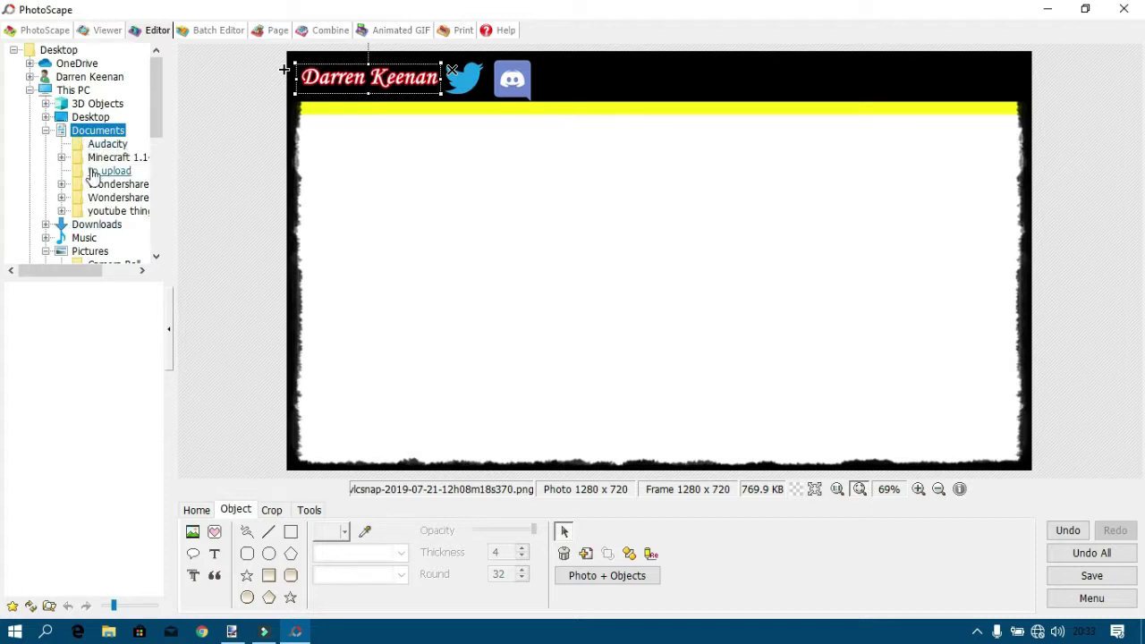
click(103, 216)
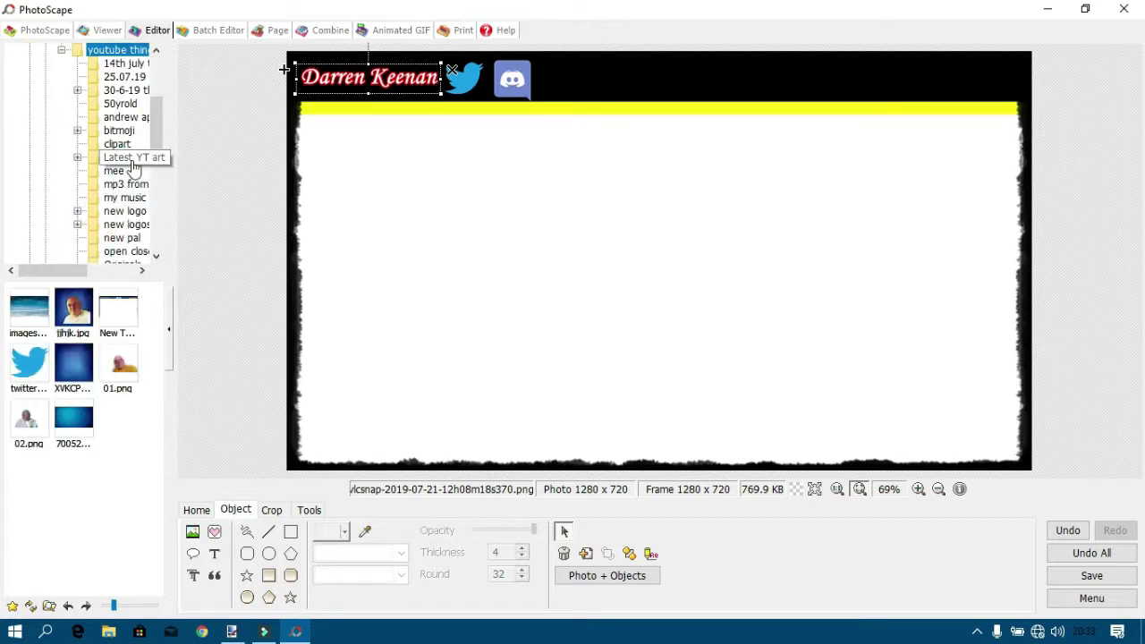
click(124, 91)
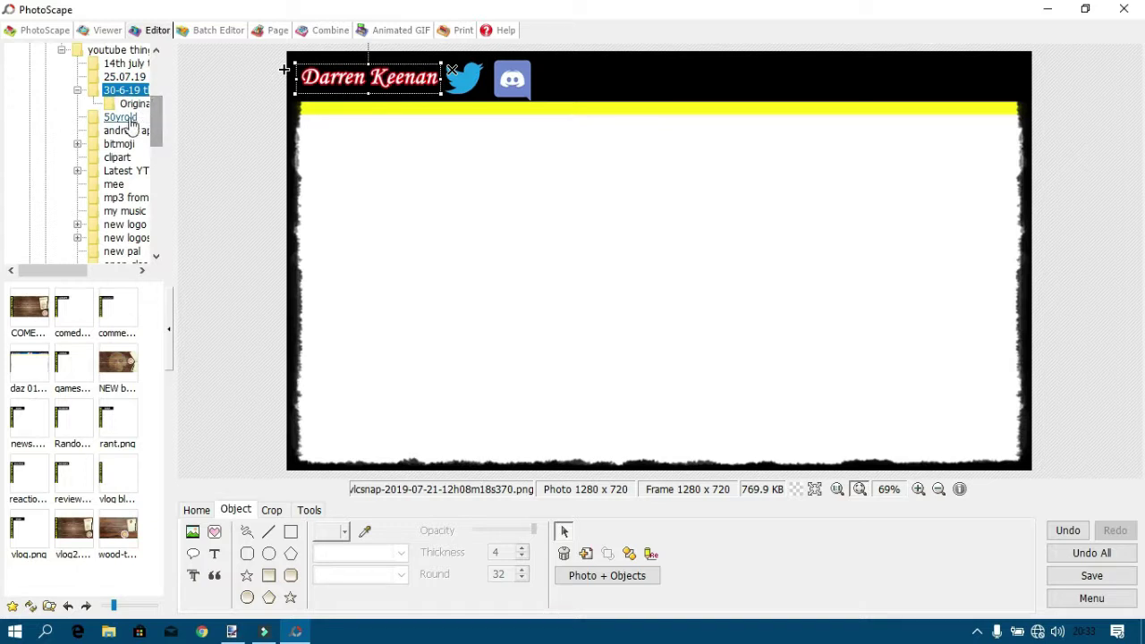
click(132, 124)
drag(153, 117, 158, 169)
drag(78, 271, 101, 213)
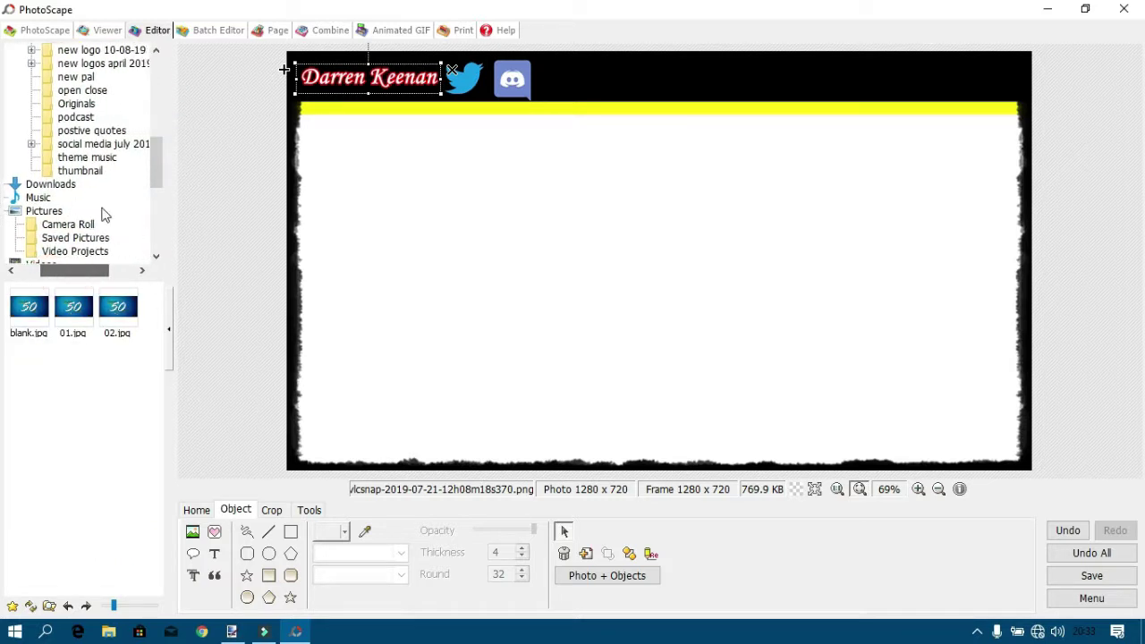
drag(153, 156, 154, 143)
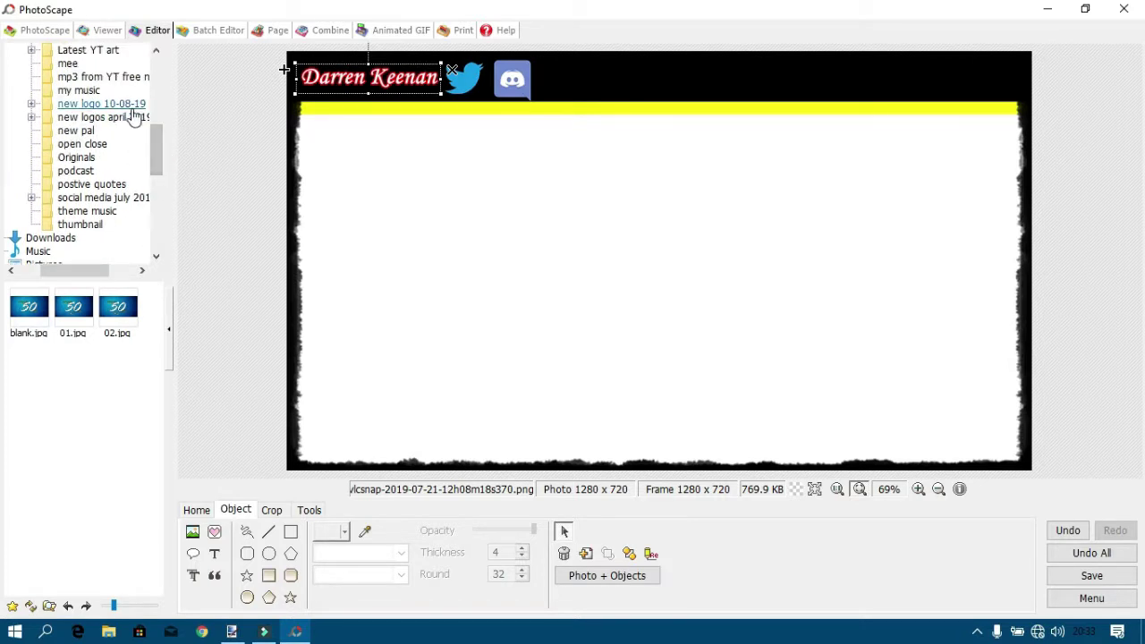
click(132, 107)
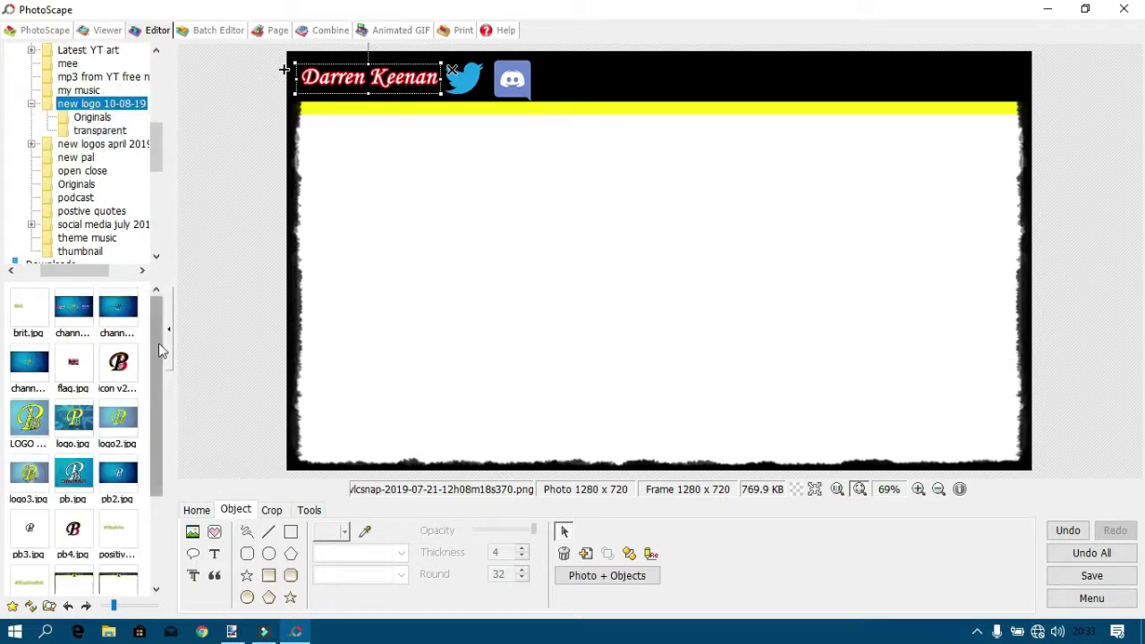
drag(159, 343, 149, 487)
Load the blank thumbnail template without saving old edits, then cancel a Save As.
click(90, 457)
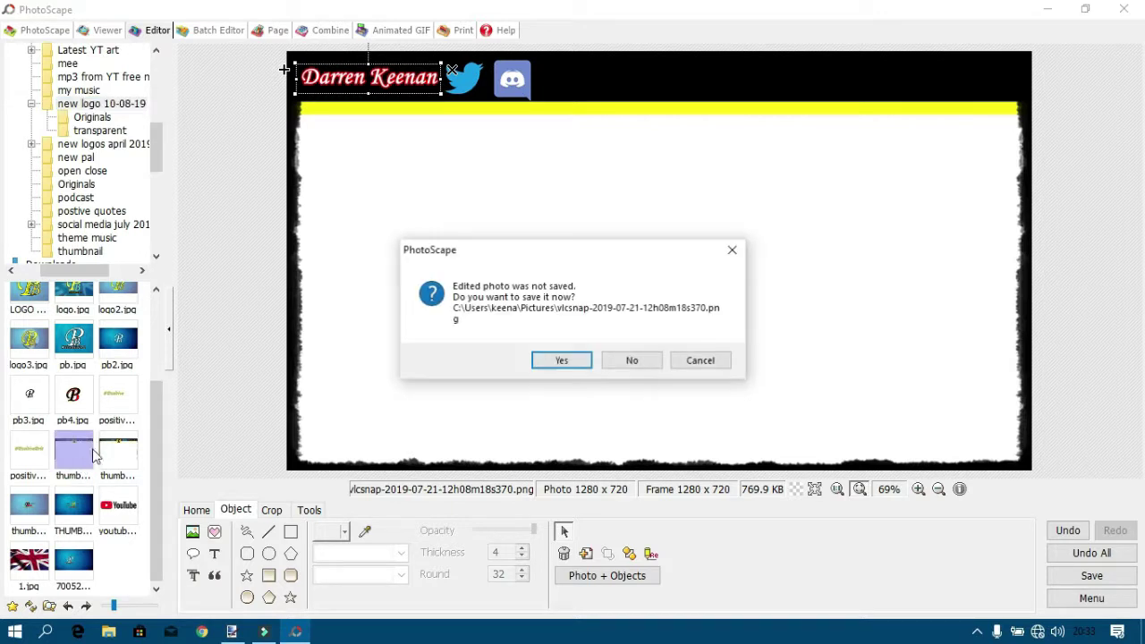
click(640, 362)
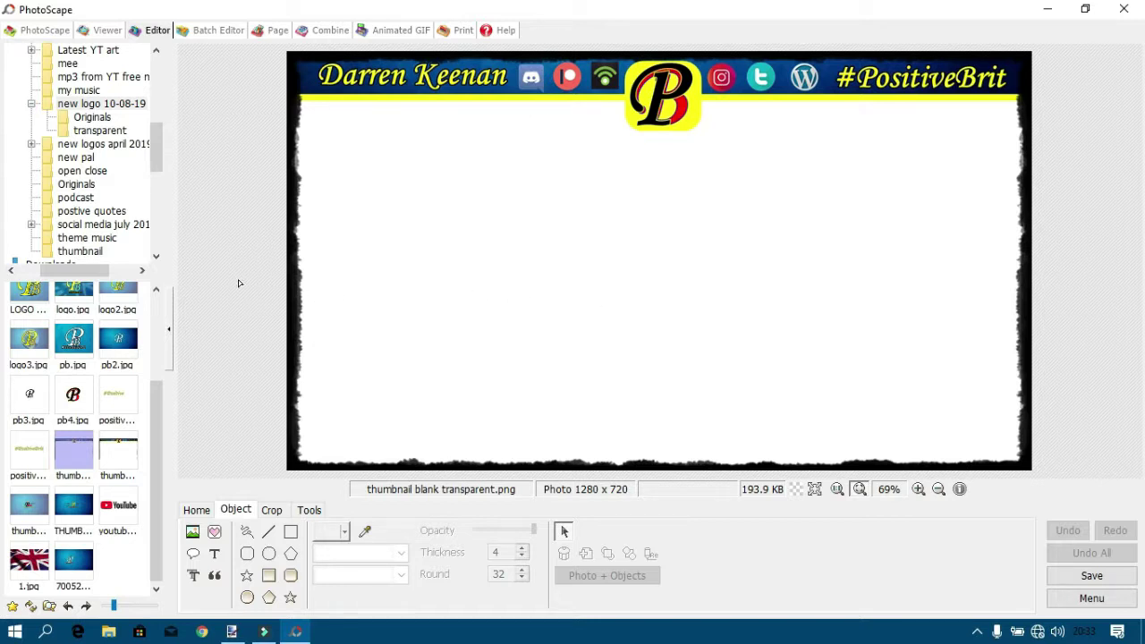
click(1063, 576)
click(387, 321)
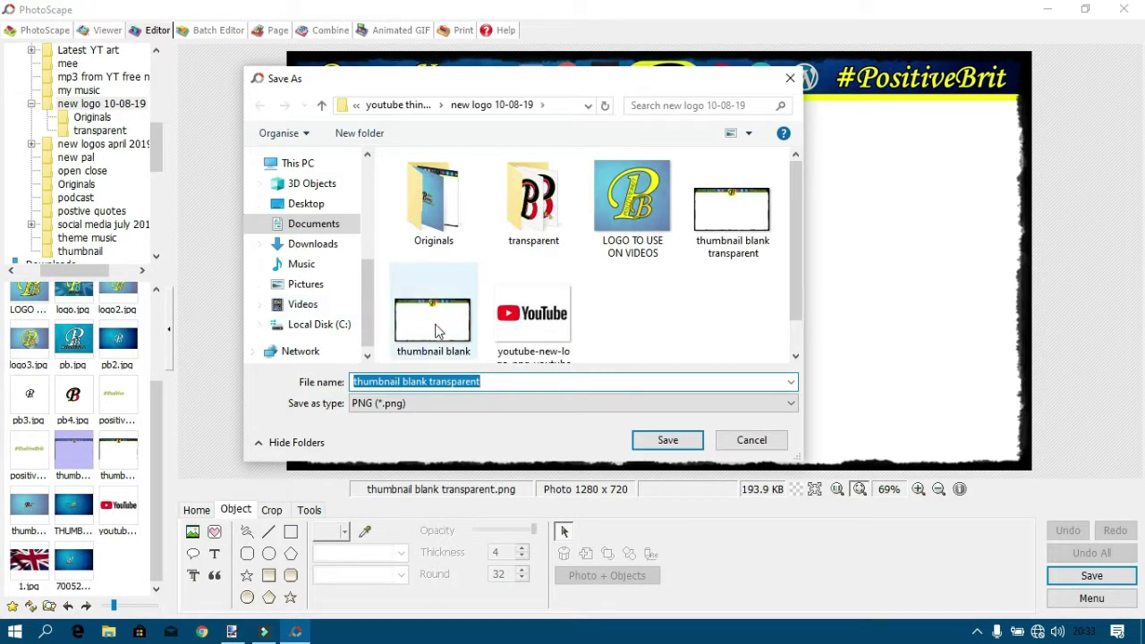
click(752, 439)
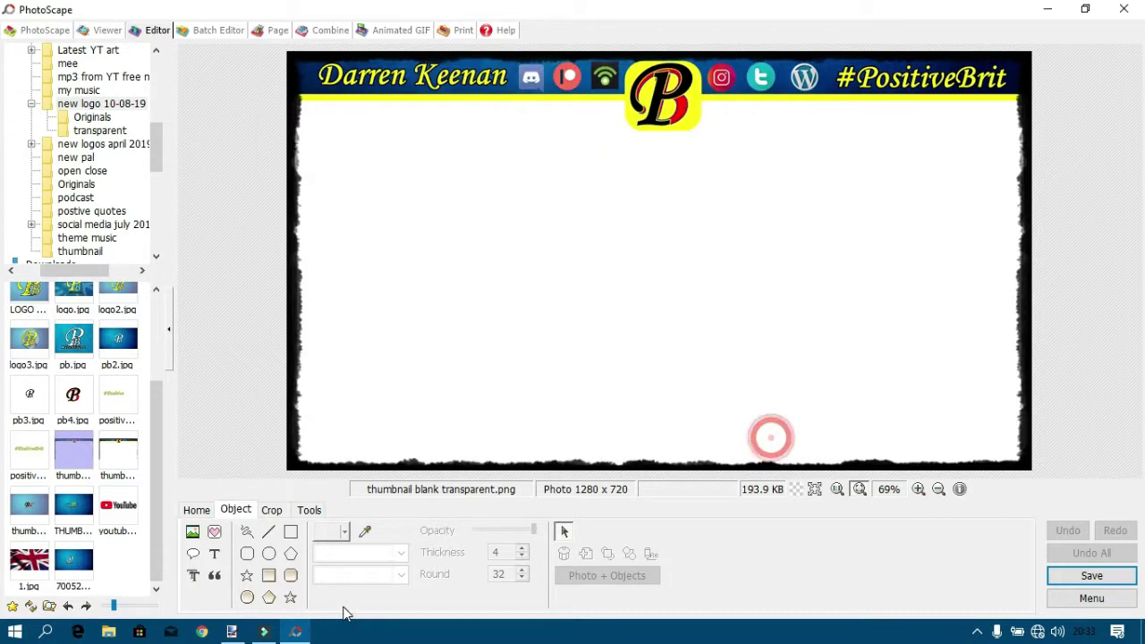
Switch to the blank paint.net window and start opening an image file.
click(231, 633)
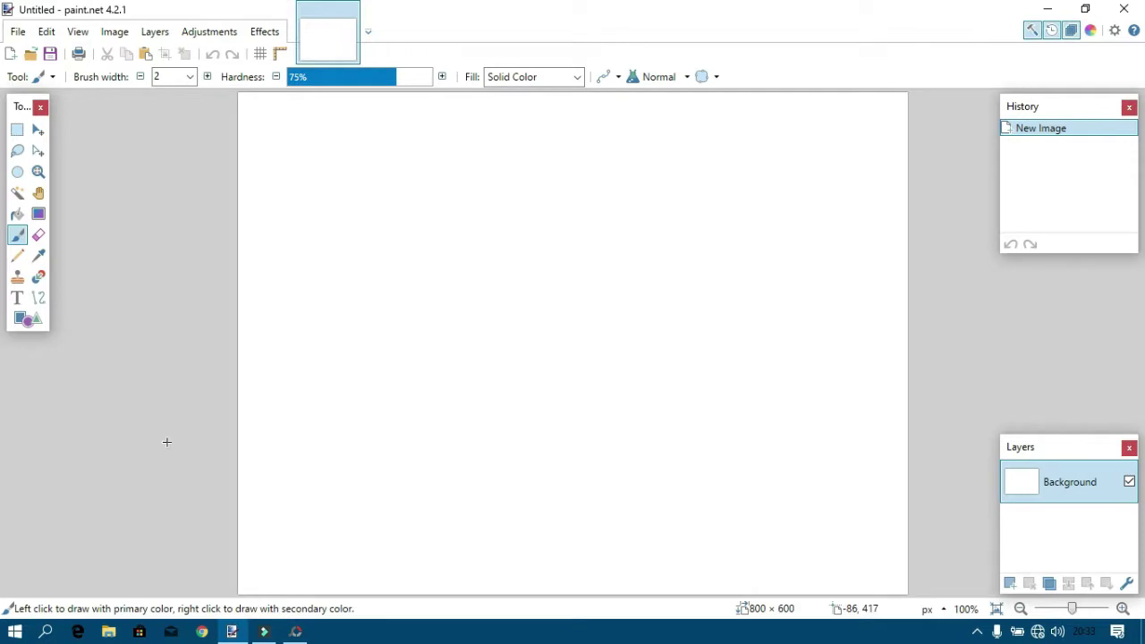
click(19, 32)
click(64, 77)
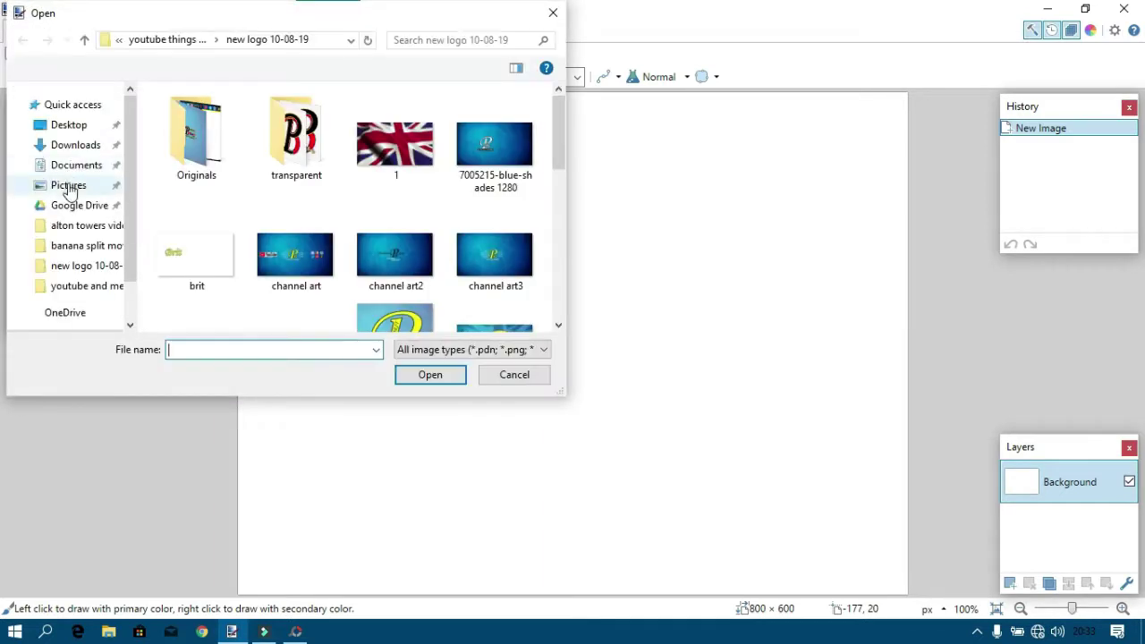
Navigate Documents > youtube things 25-11-18 > new logo 10-08-19 and open thumbnail blank transparent.png.
scroll(69, 146, down, 3)
click(64, 119)
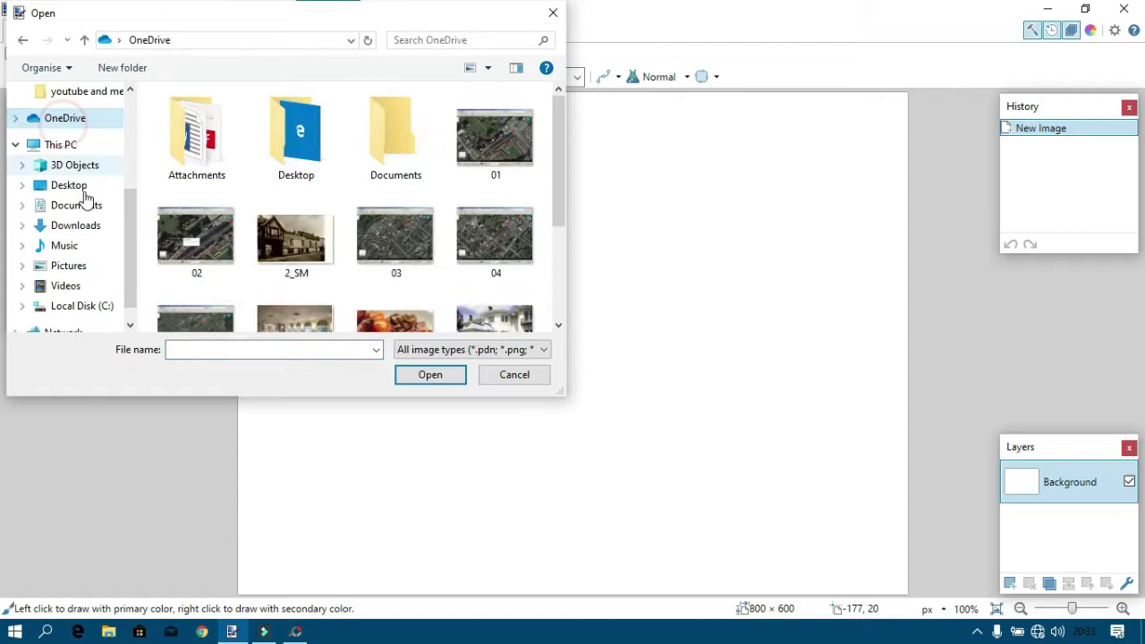
click(76, 206)
double_click(305, 260)
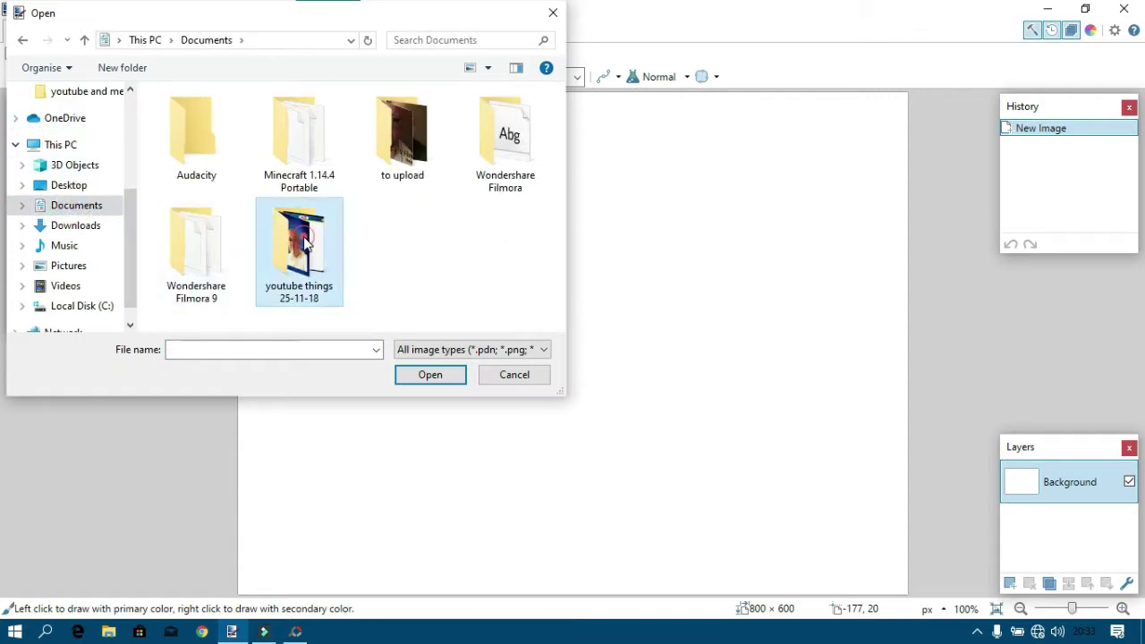
scroll(280, 230, down, 3)
scroll(280, 230, down, 1)
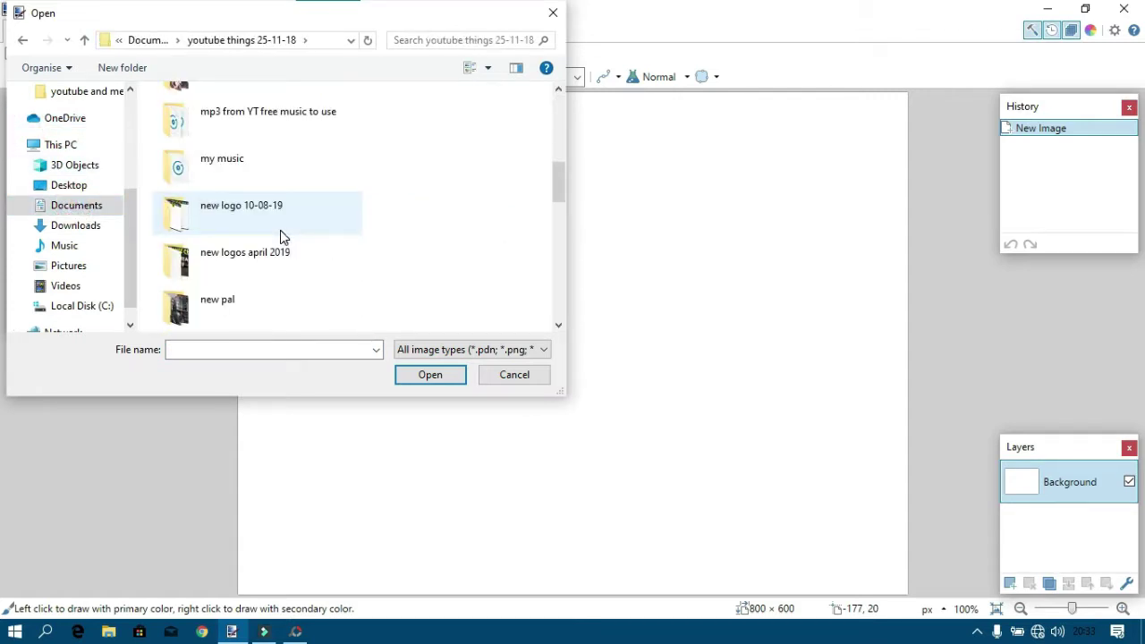
double_click(254, 219)
scroll(340, 228, down, 3)
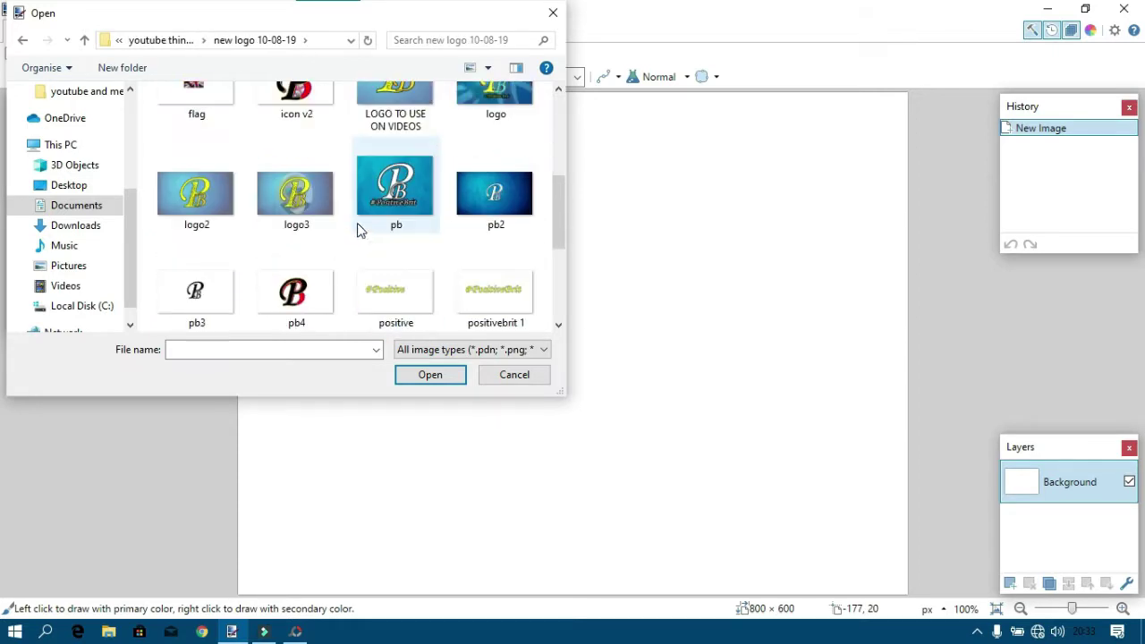
scroll(358, 231, down, 1)
double_click(202, 292)
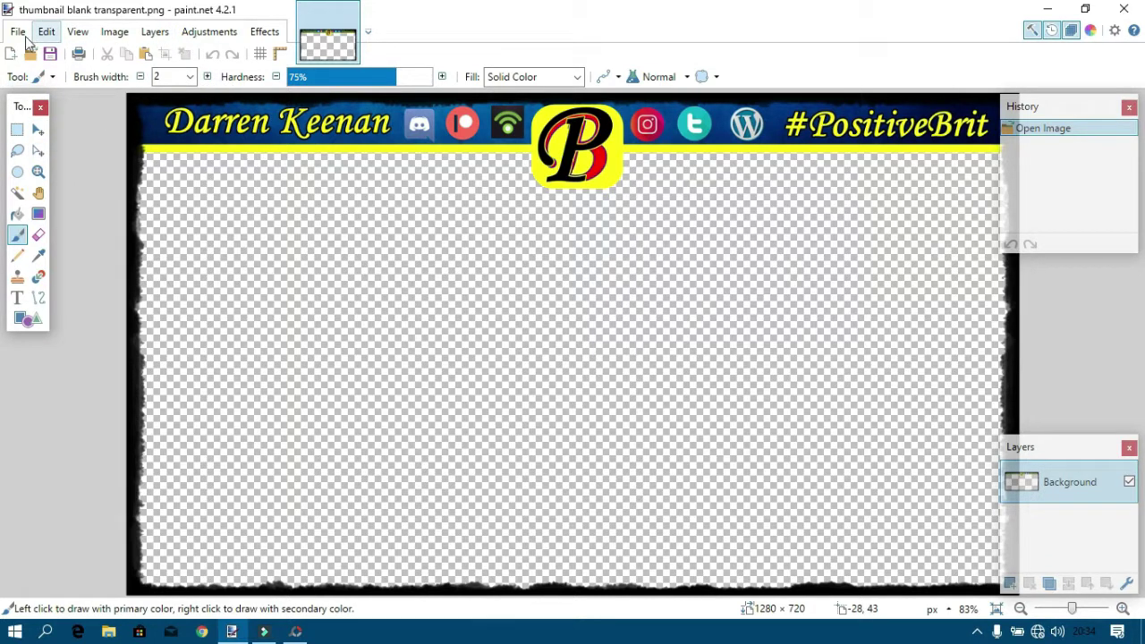
click(18, 31)
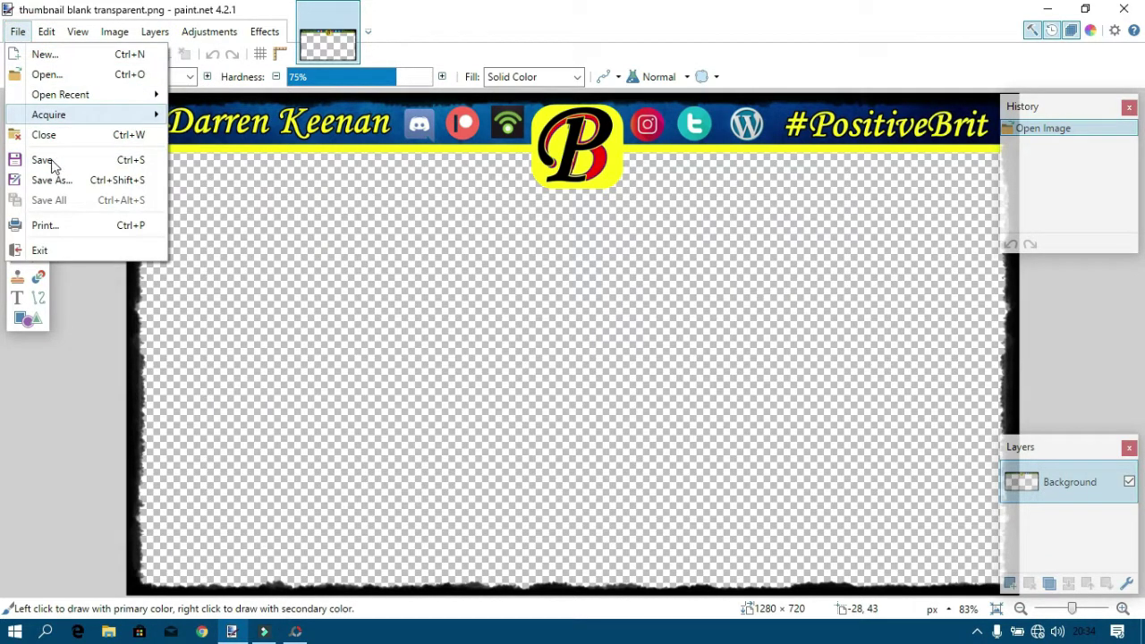
Open thumbnail blank.png in paint.net as well.
click(45, 75)
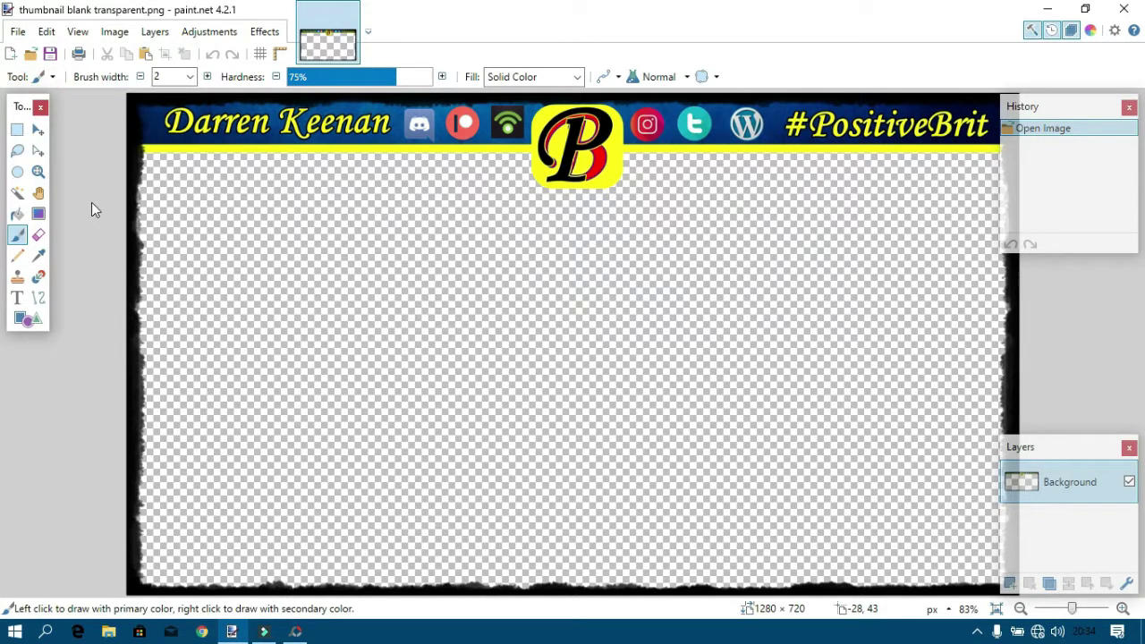
scroll(225, 230, down, 5)
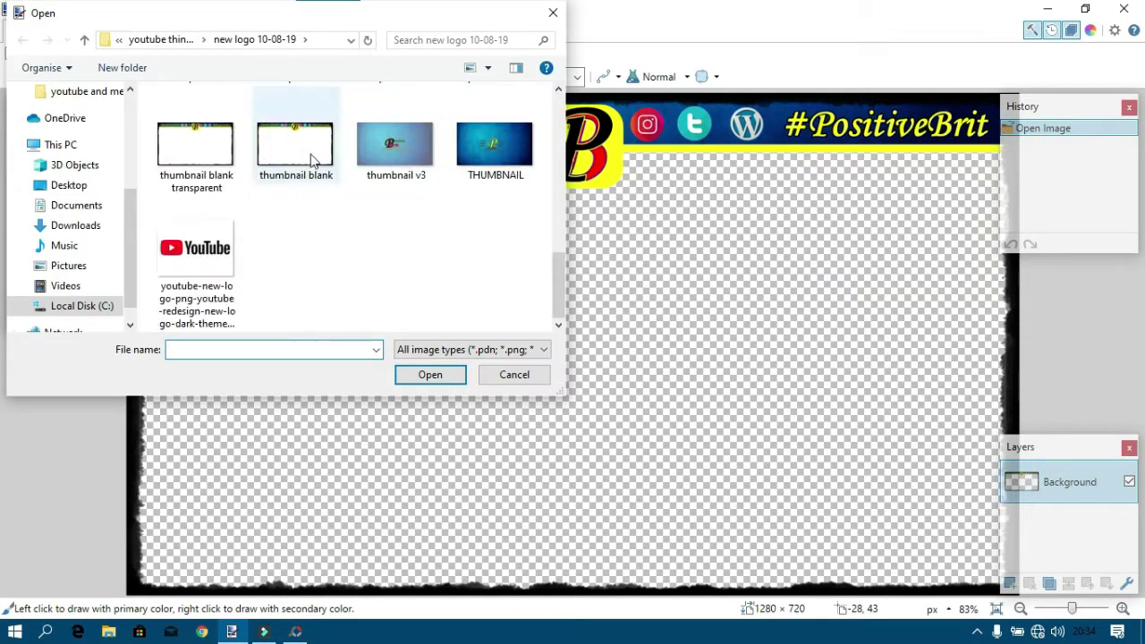
double_click(313, 159)
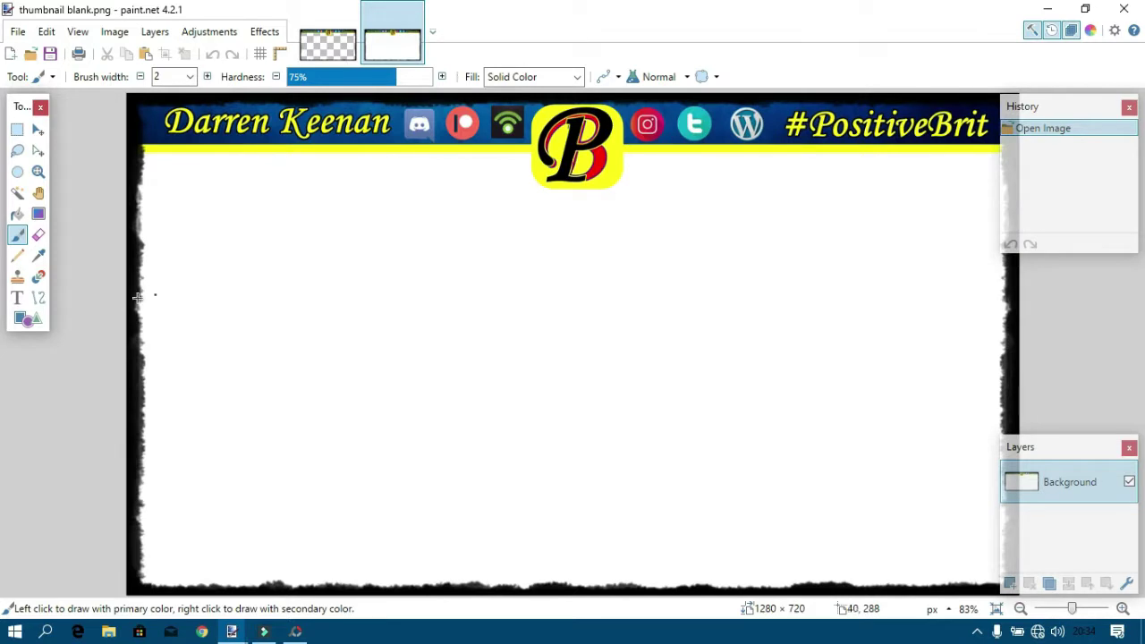
Magic Wand-select the white centre inside the frame and delete it to transparency.
click(17, 192)
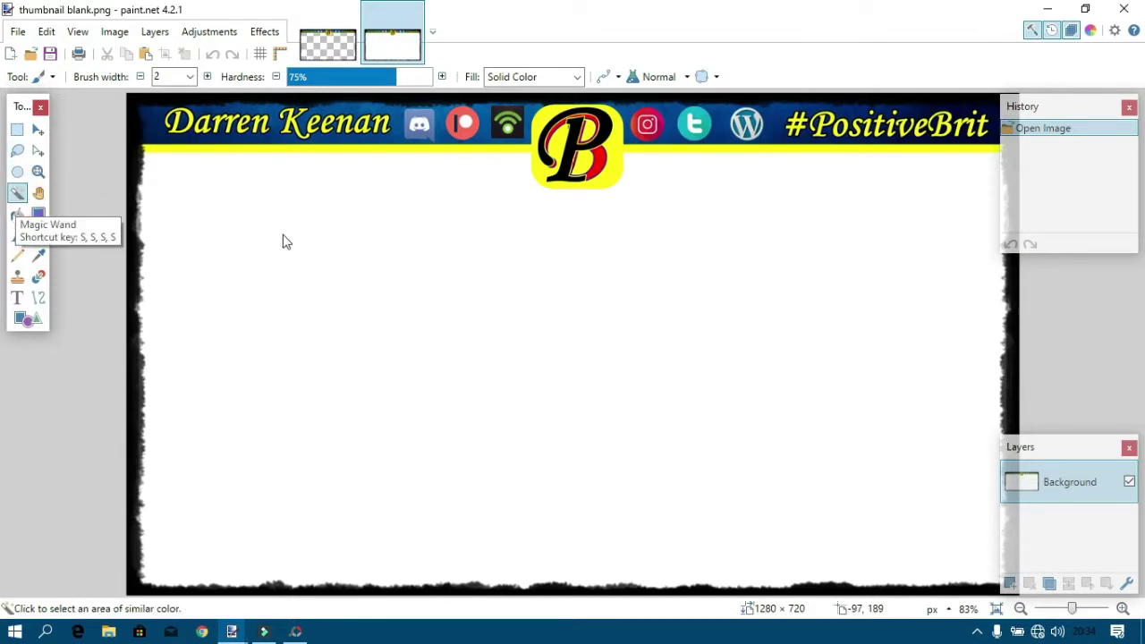
click(363, 282)
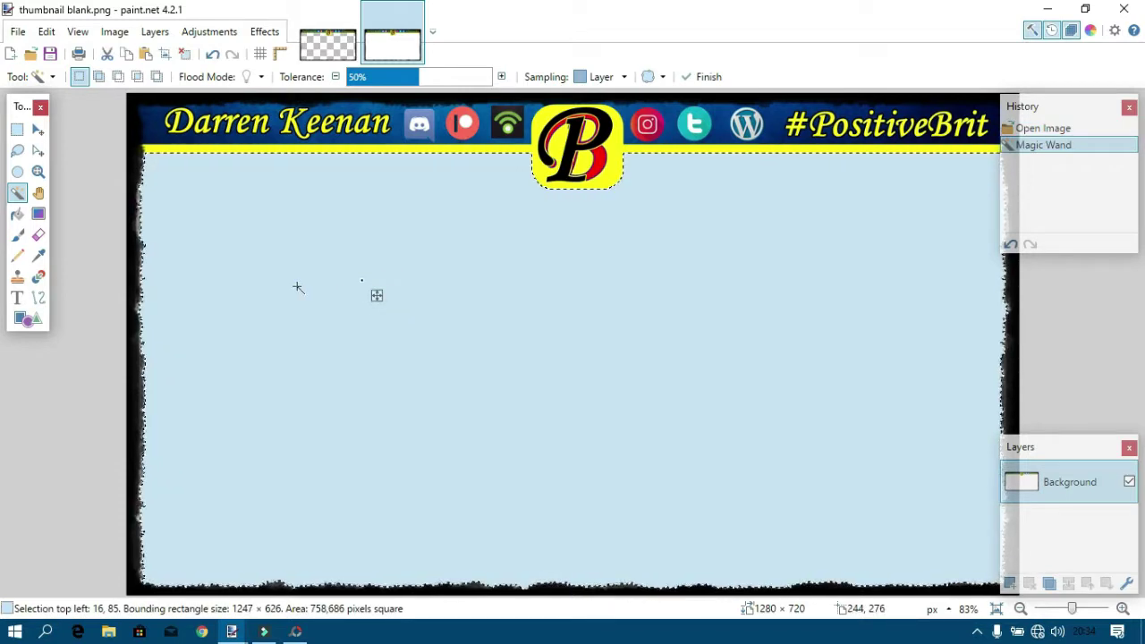
key(Delete)
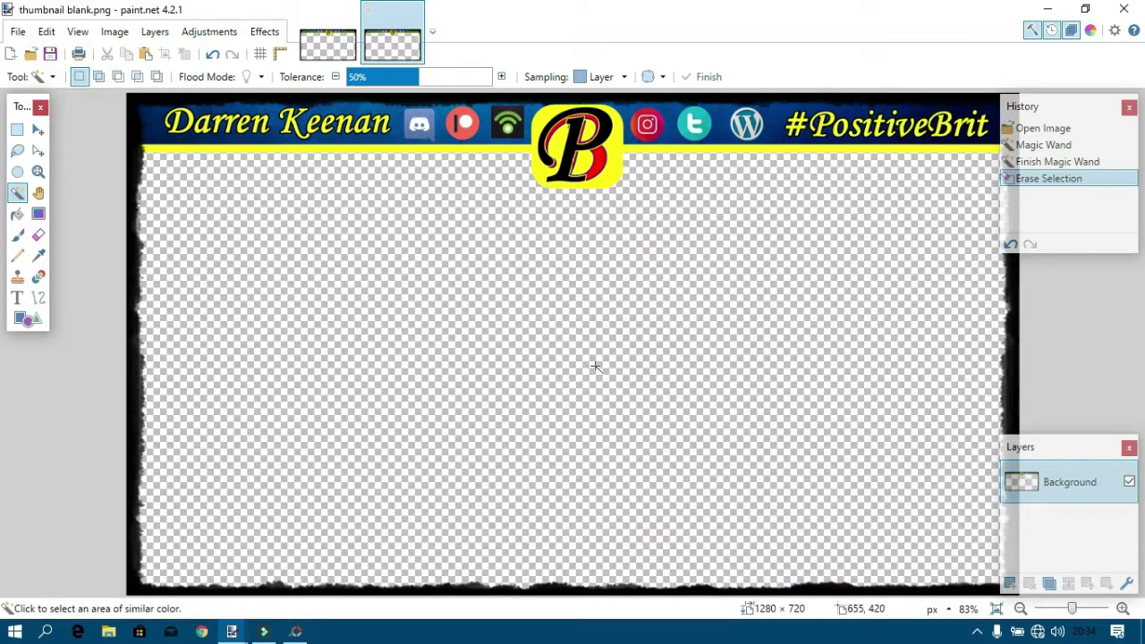
Abandon a Save As for thumbnail blank.png, then close paint.net with Don't Save.
click(17, 31)
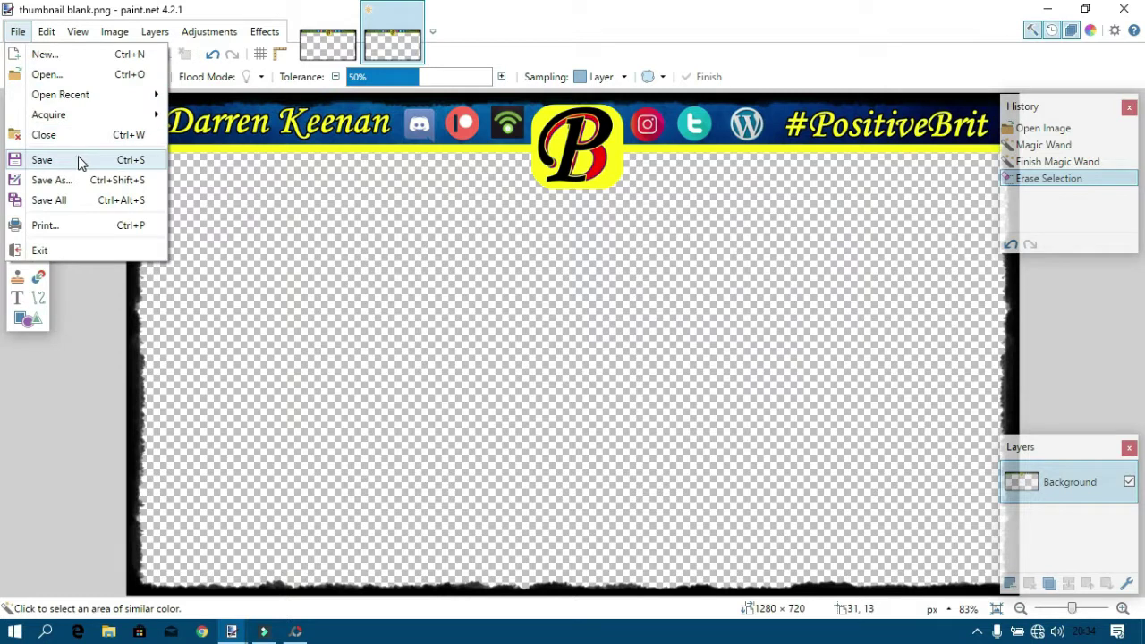
click(71, 182)
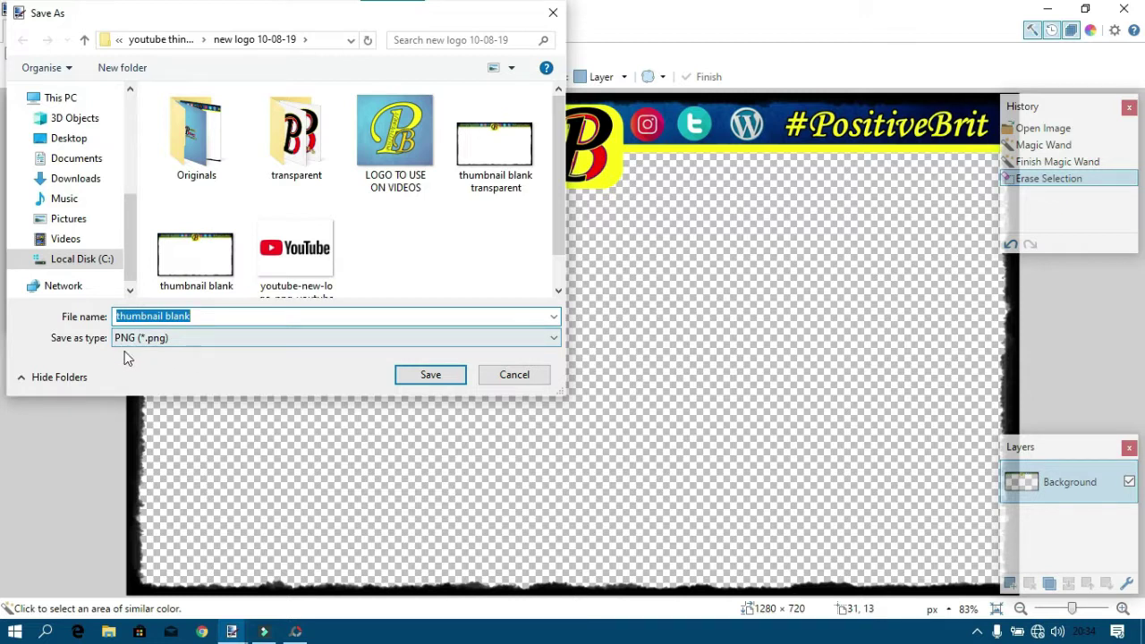
click(513, 376)
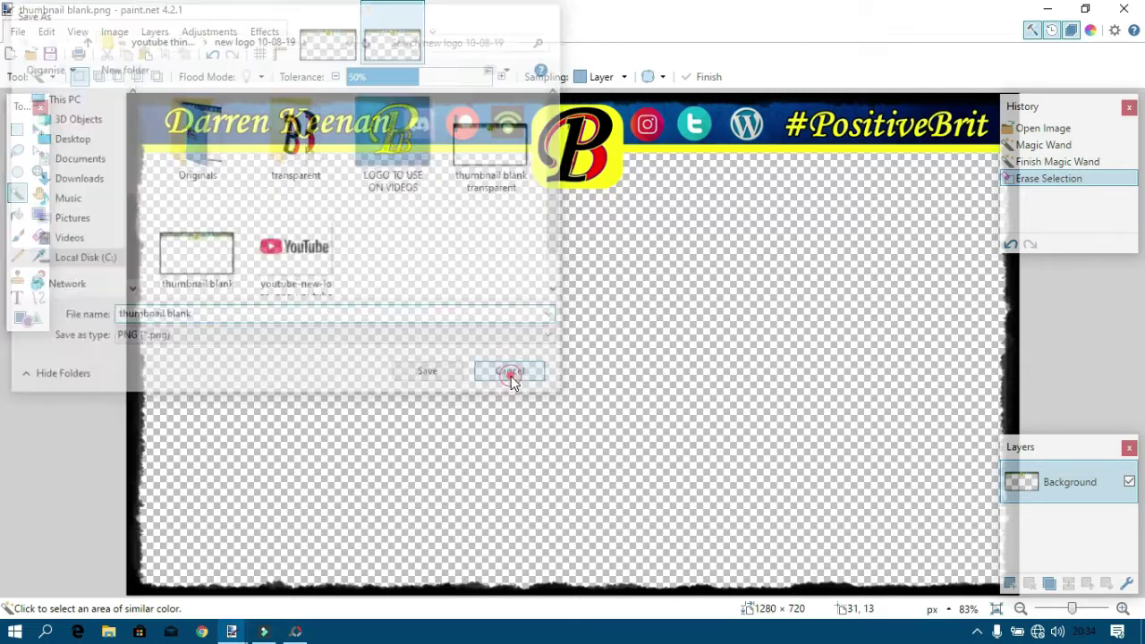
click(1123, 9)
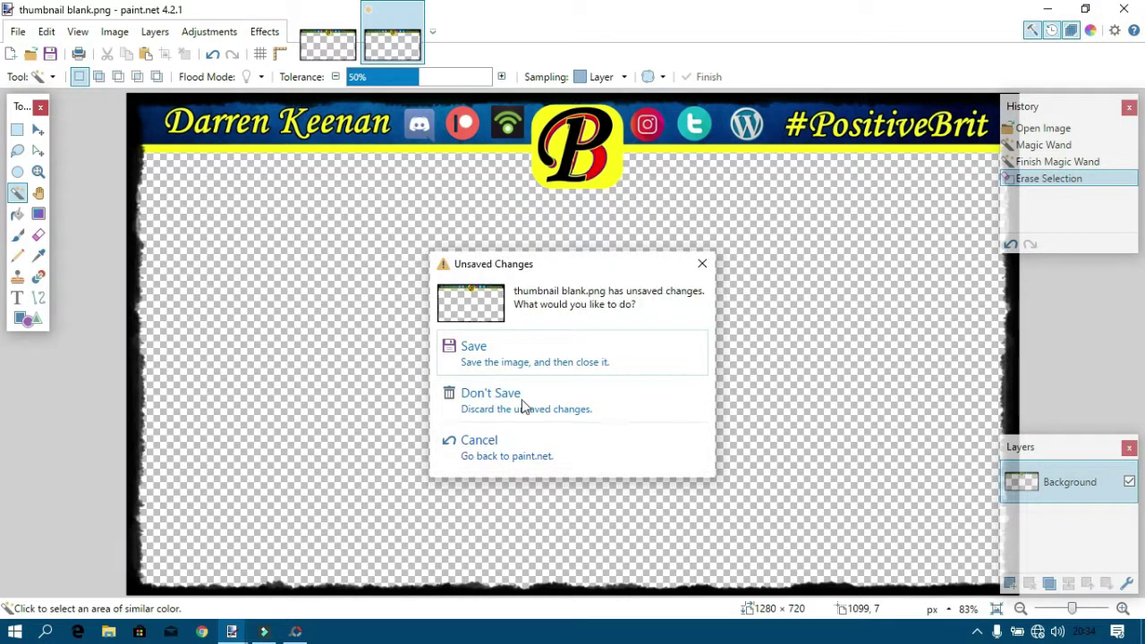
click(519, 397)
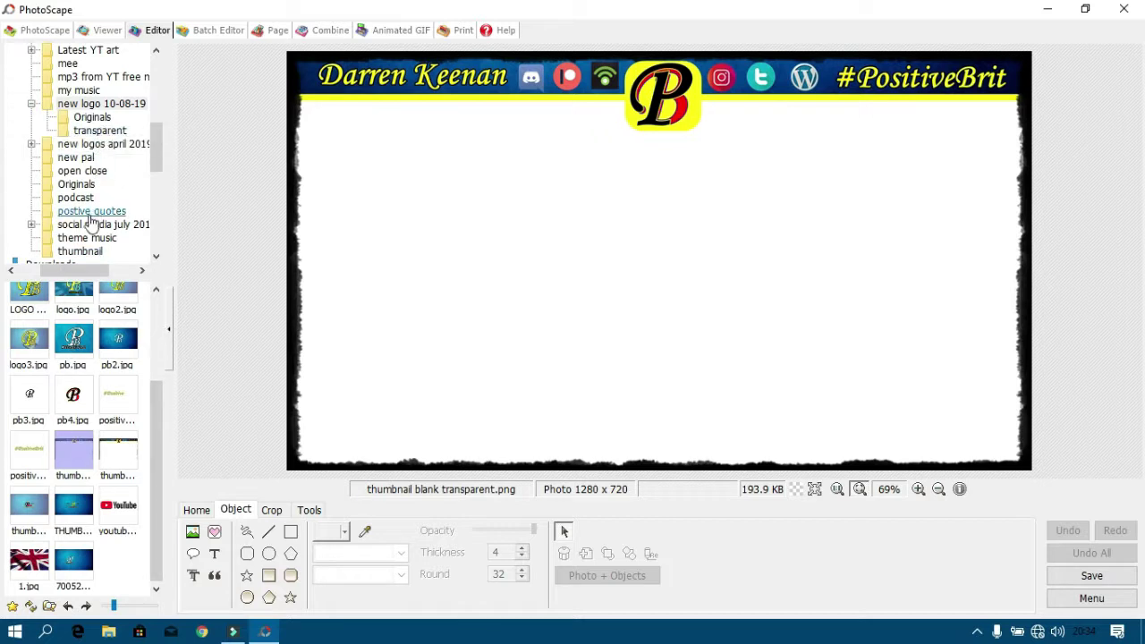
Switch PhotoScape to the Page module and open the page file menu beside Edit.
drag(159, 147, 158, 117)
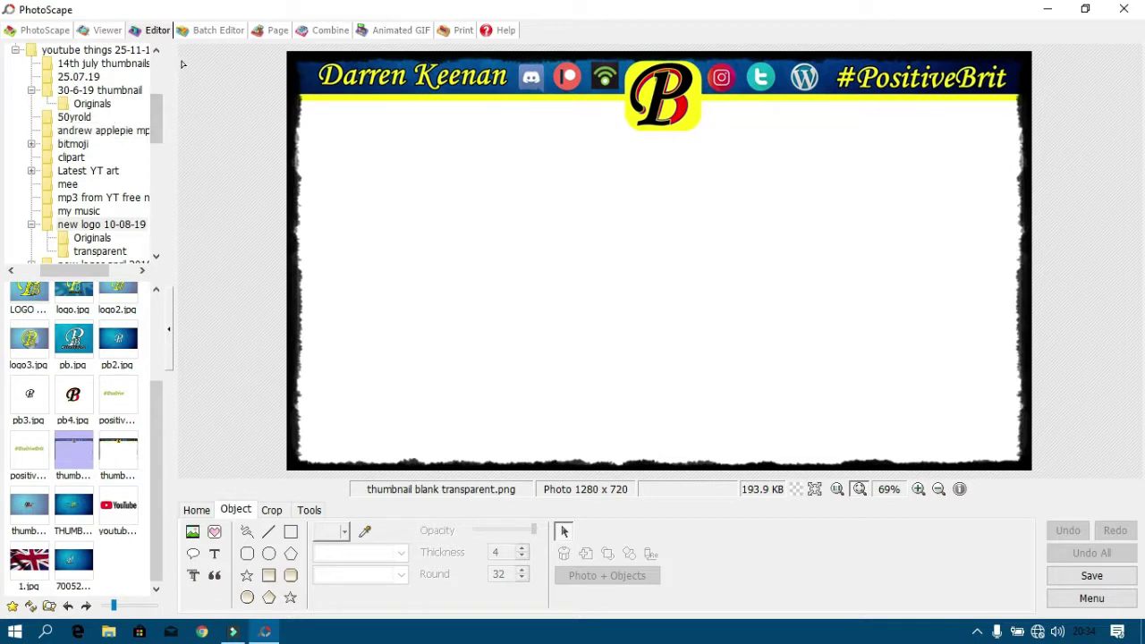
click(265, 36)
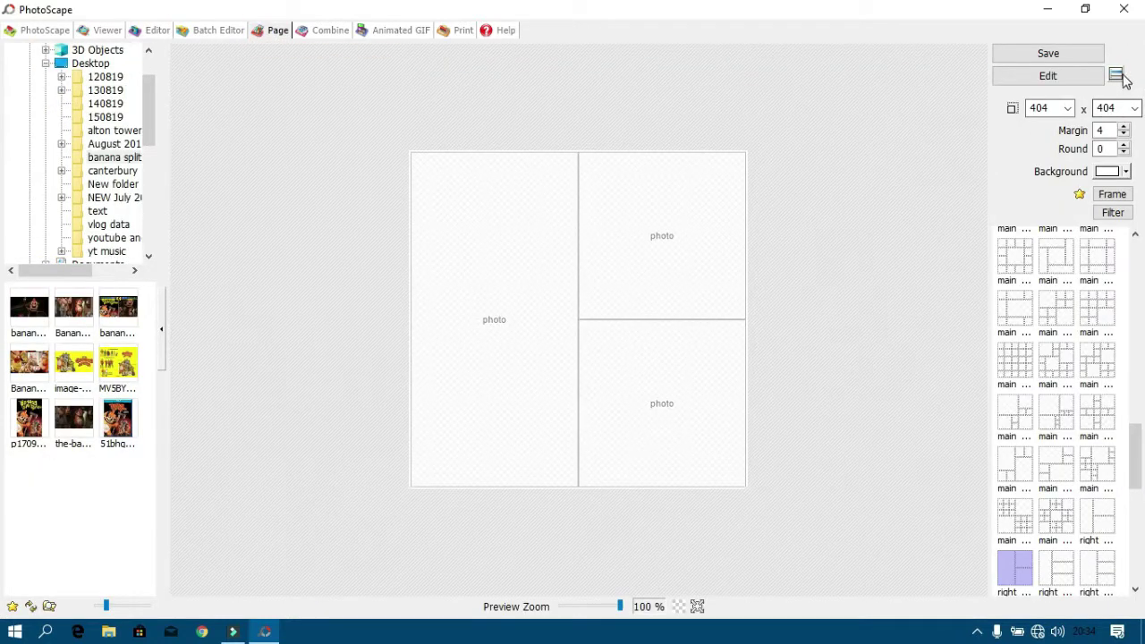
click(1116, 75)
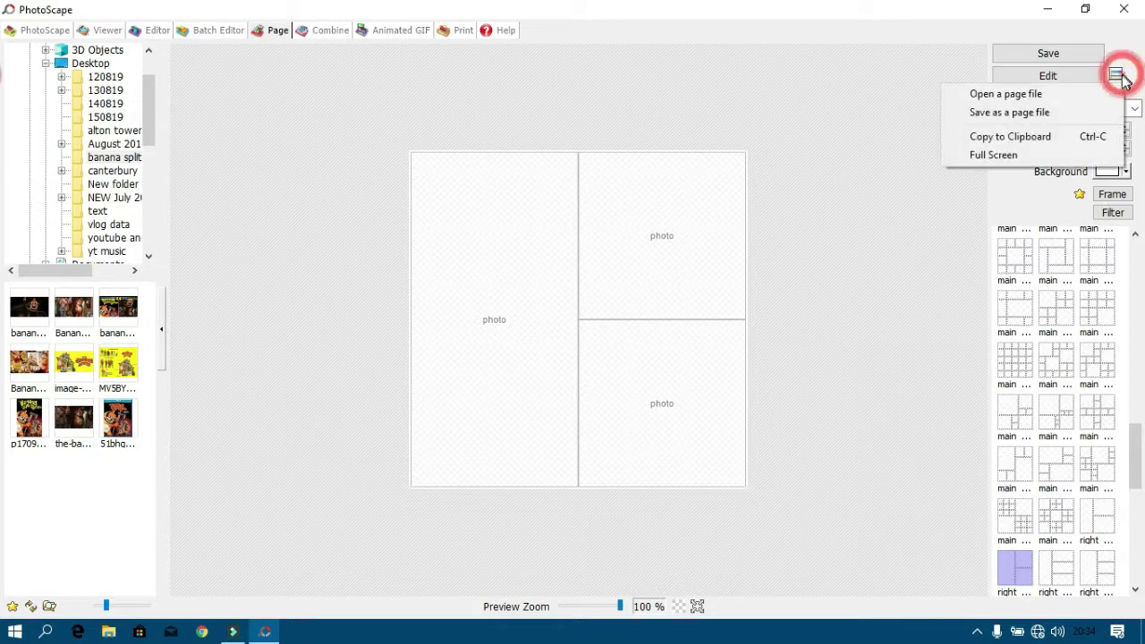
Open the page layout thumbnail.pspage from This PC > Pictures.
click(1005, 95)
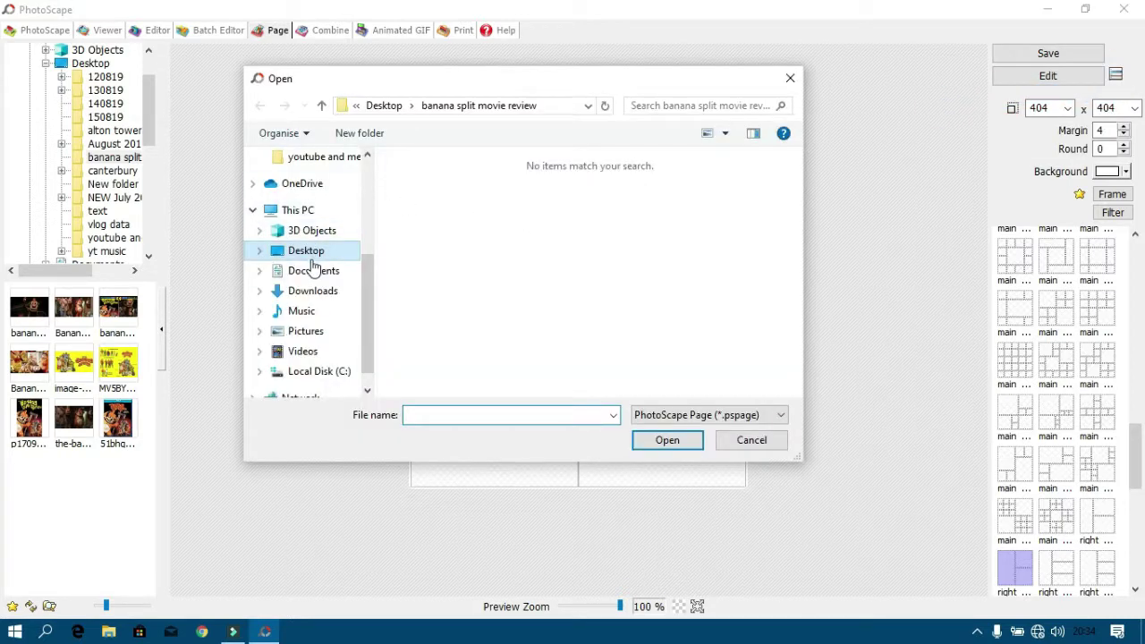
click(309, 269)
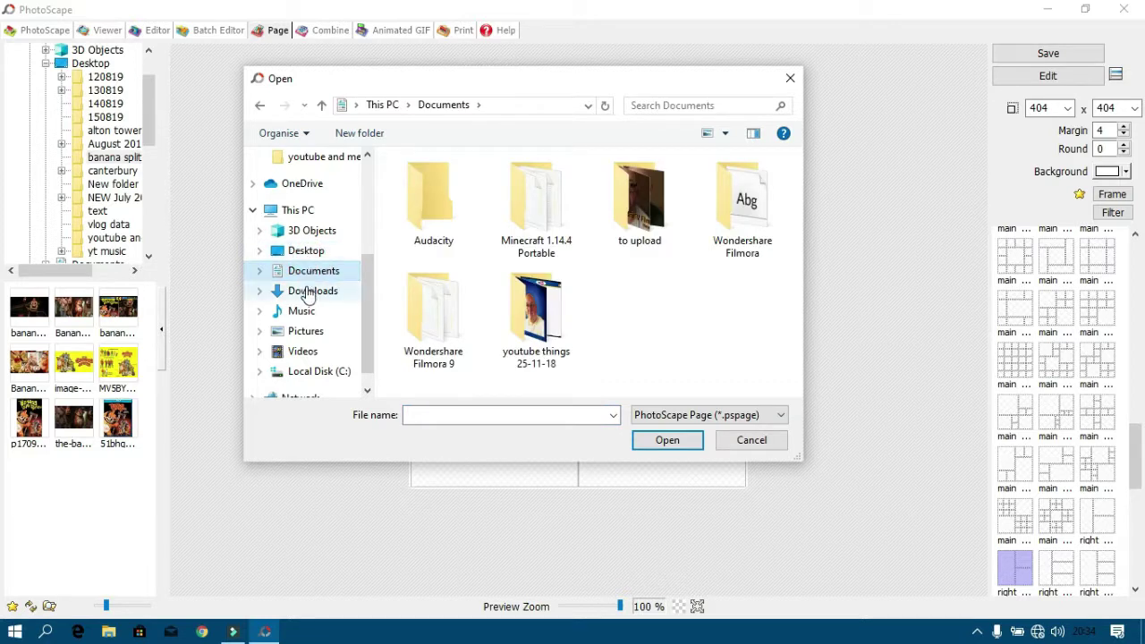
click(305, 289)
click(308, 271)
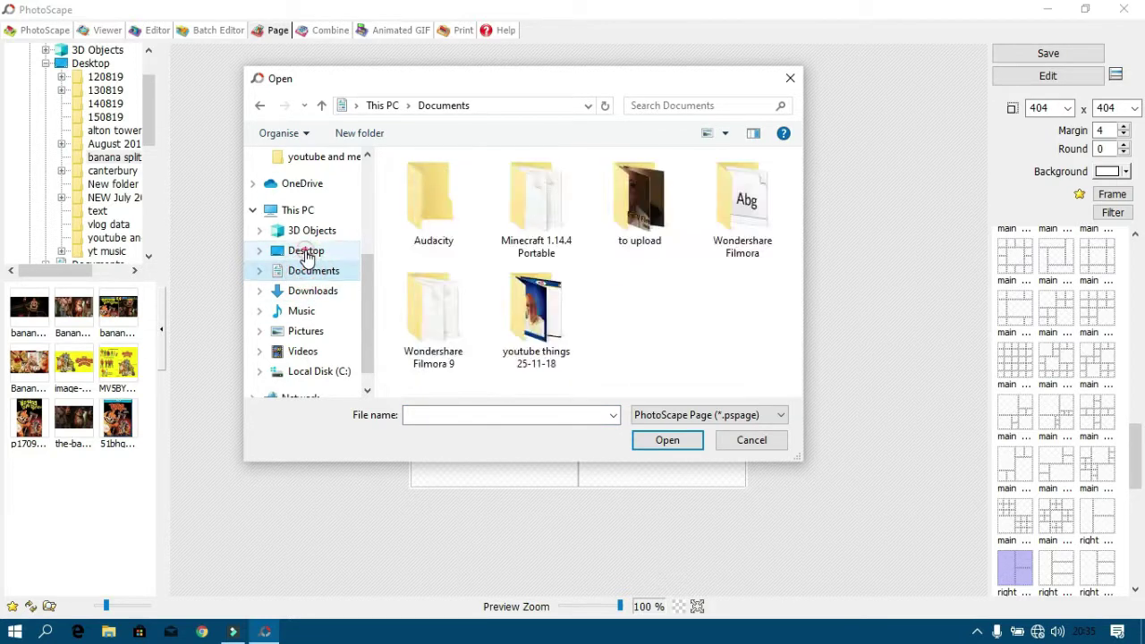
click(306, 252)
click(310, 231)
click(300, 212)
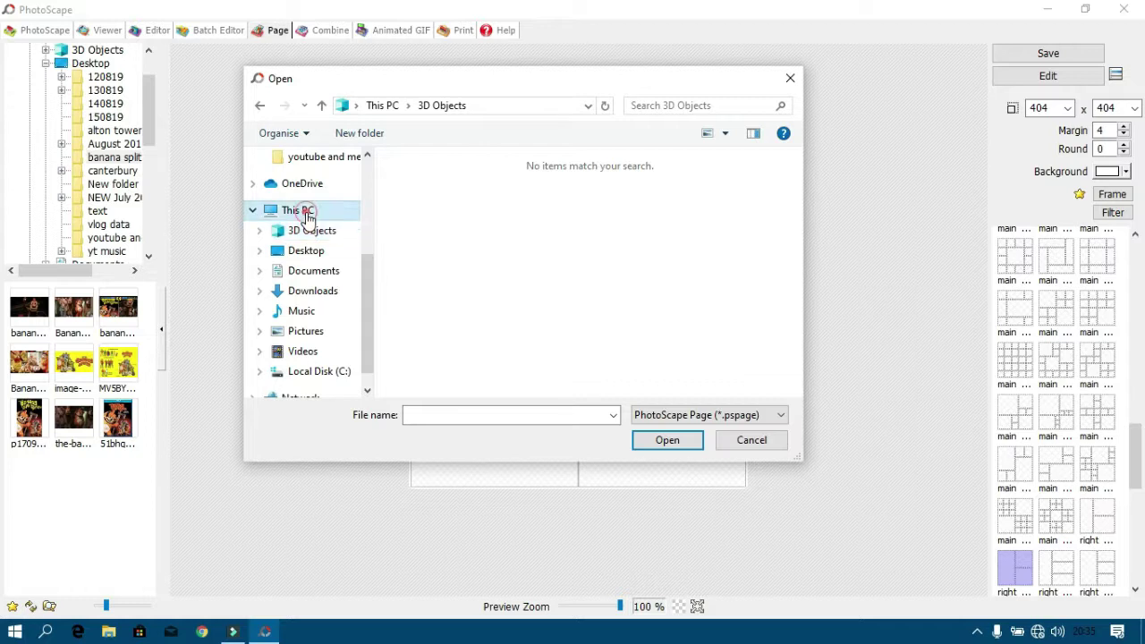
click(306, 251)
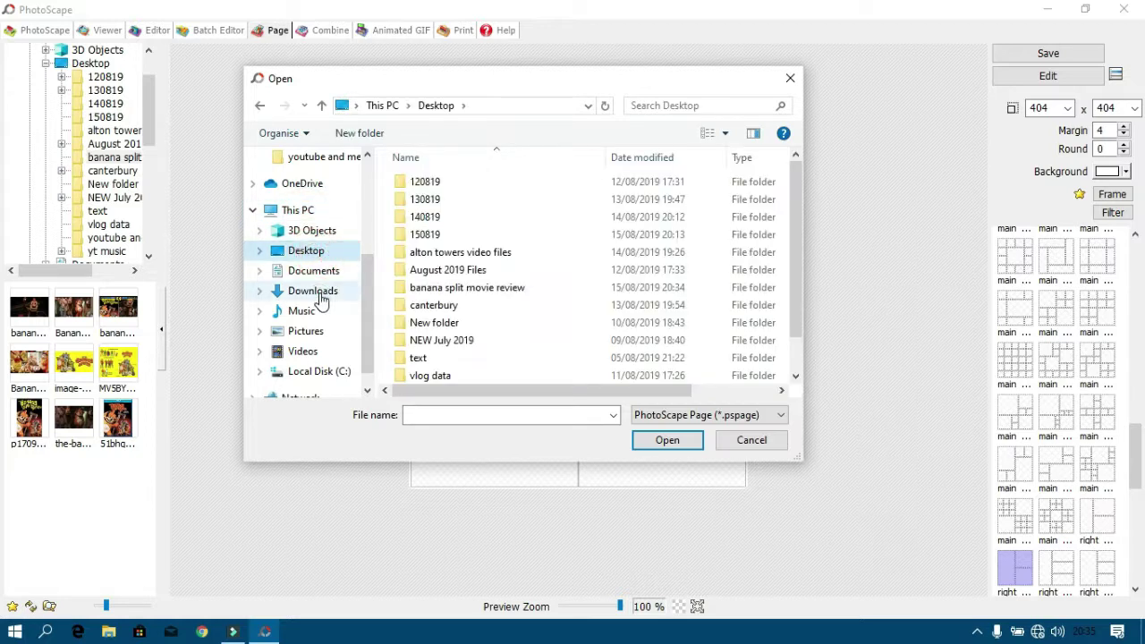
click(309, 291)
click(309, 333)
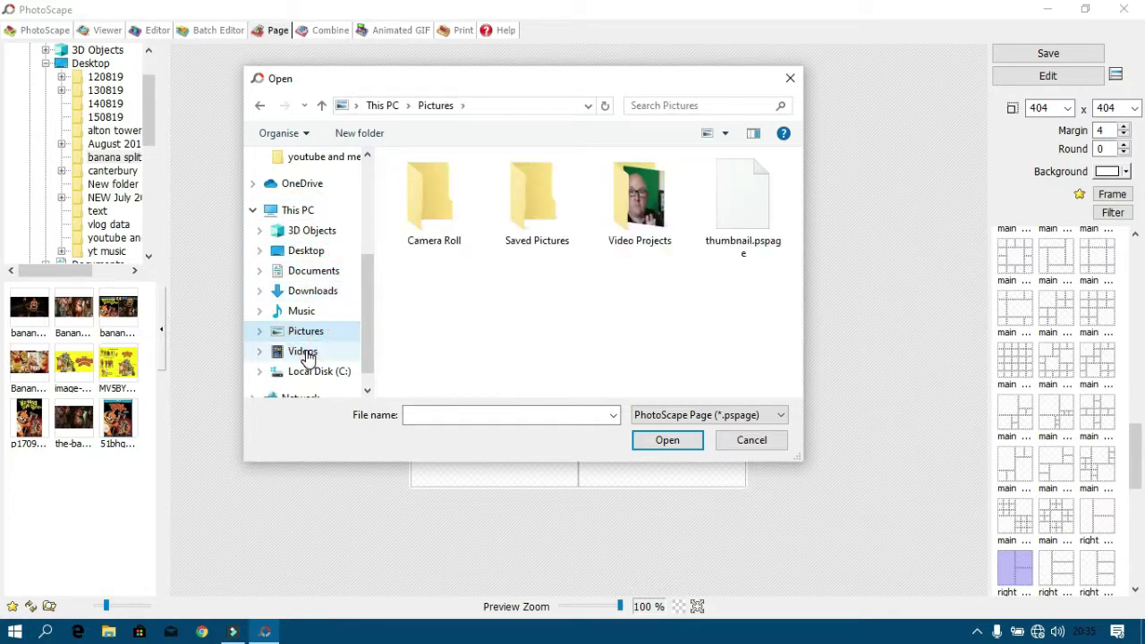
click(719, 214)
double_click(719, 214)
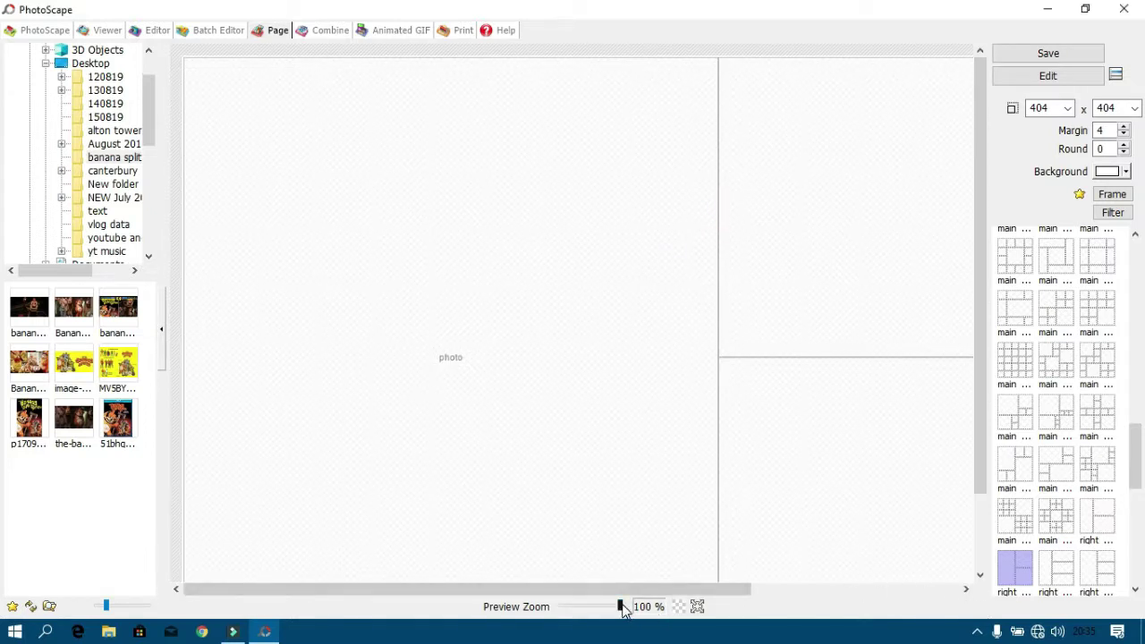
Lower Preview Zoom and fill the left, top-right and bottom-right cells with Banana Splits images.
drag(624, 607, 605, 612)
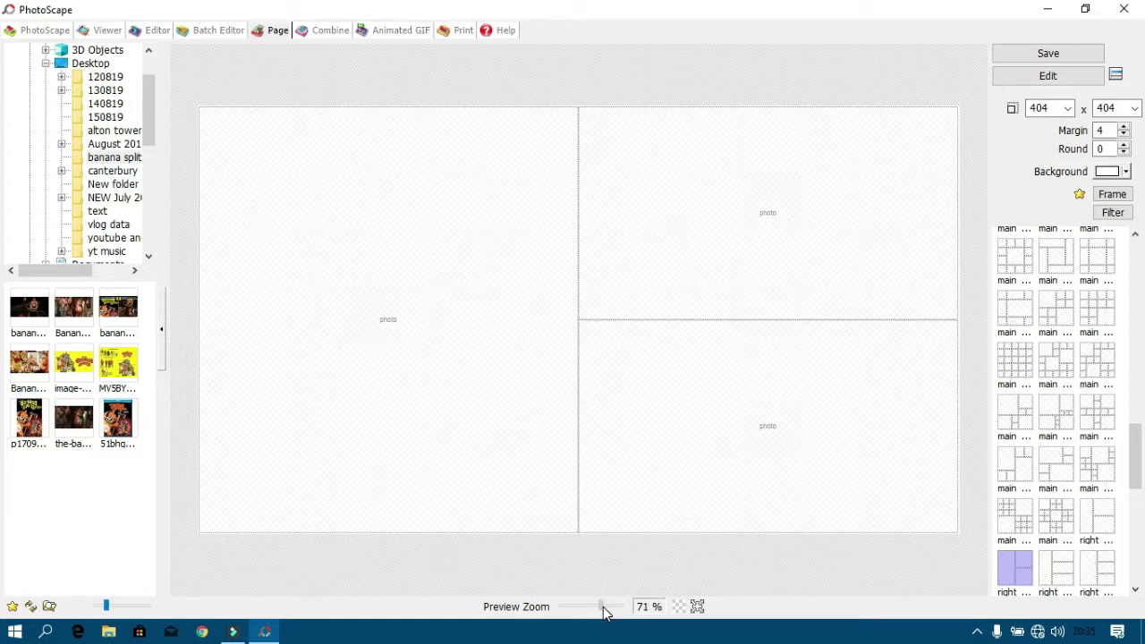
click(117, 421)
click(116, 362)
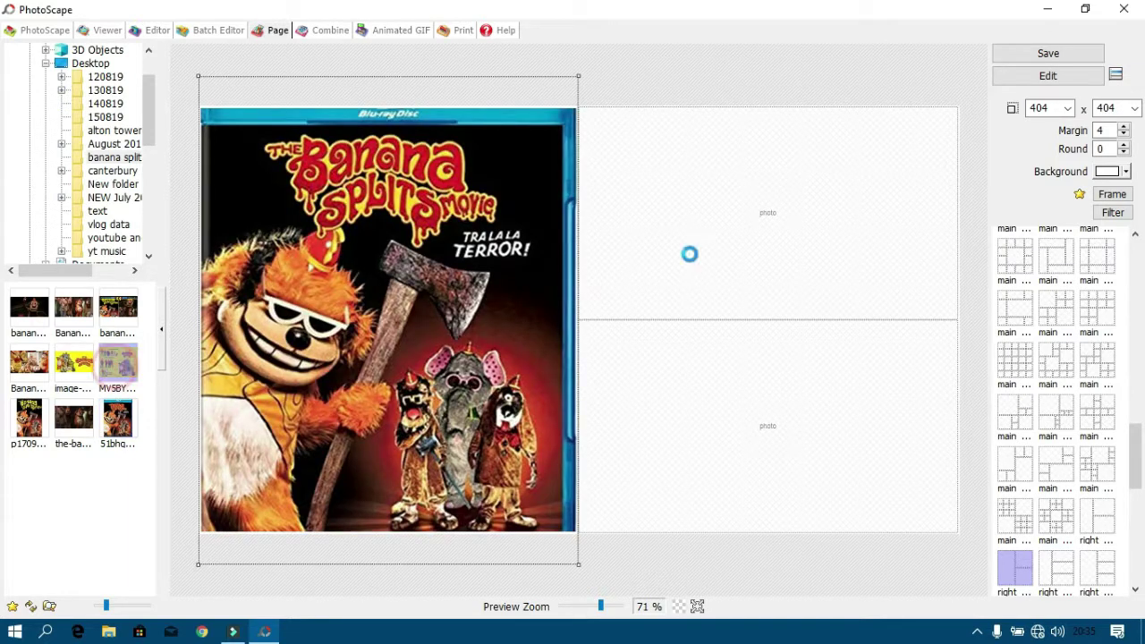
click(29, 372)
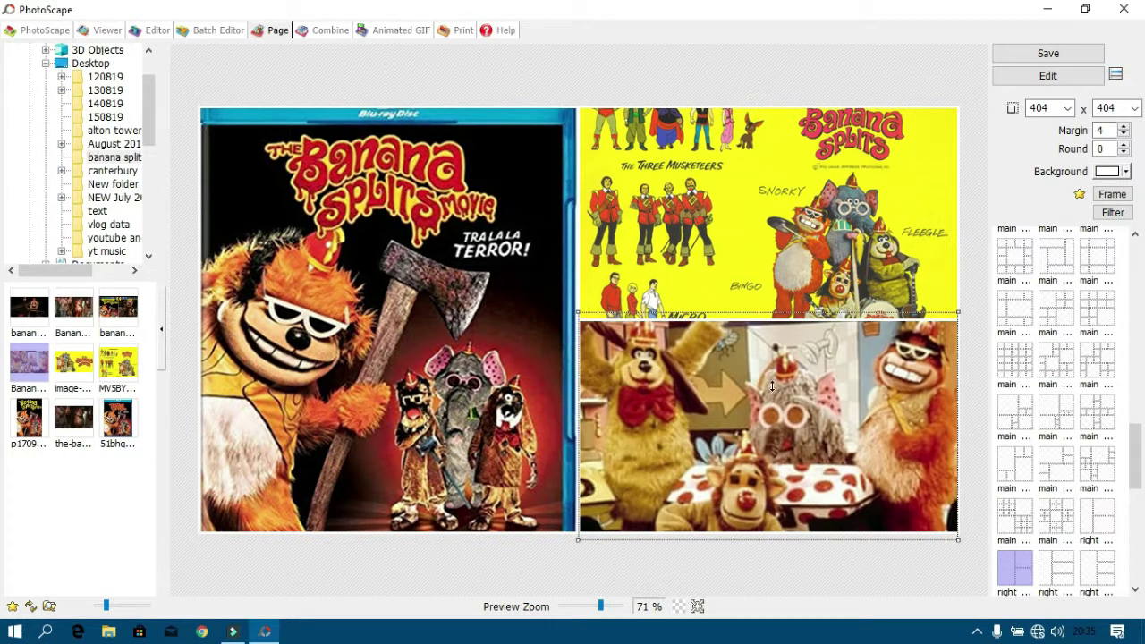
Reposition the photos within the three cells, then send the collage to the Editor.
drag(772, 386, 776, 421)
drag(813, 331, 818, 206)
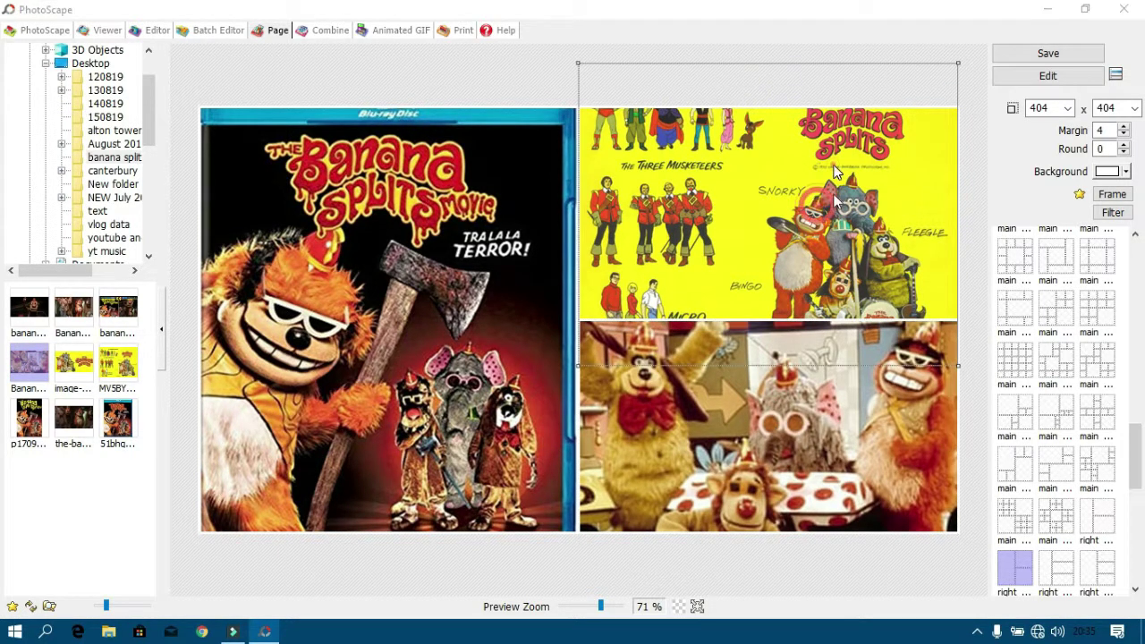
double_click(819, 204)
click(791, 79)
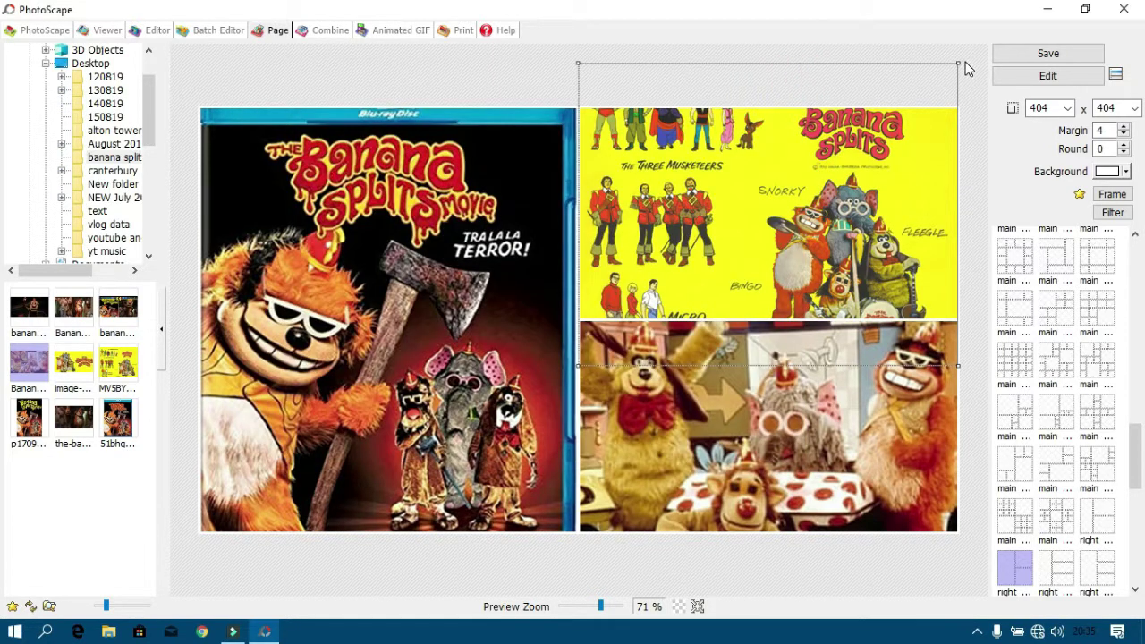
drag(918, 123, 914, 126)
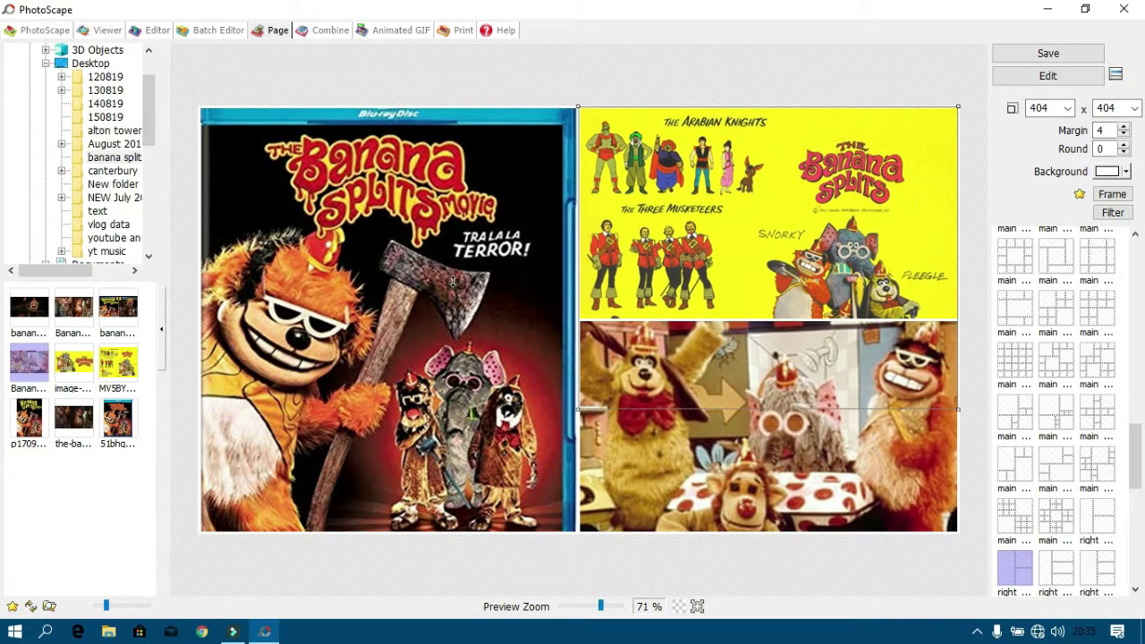
drag(453, 282, 371, 322)
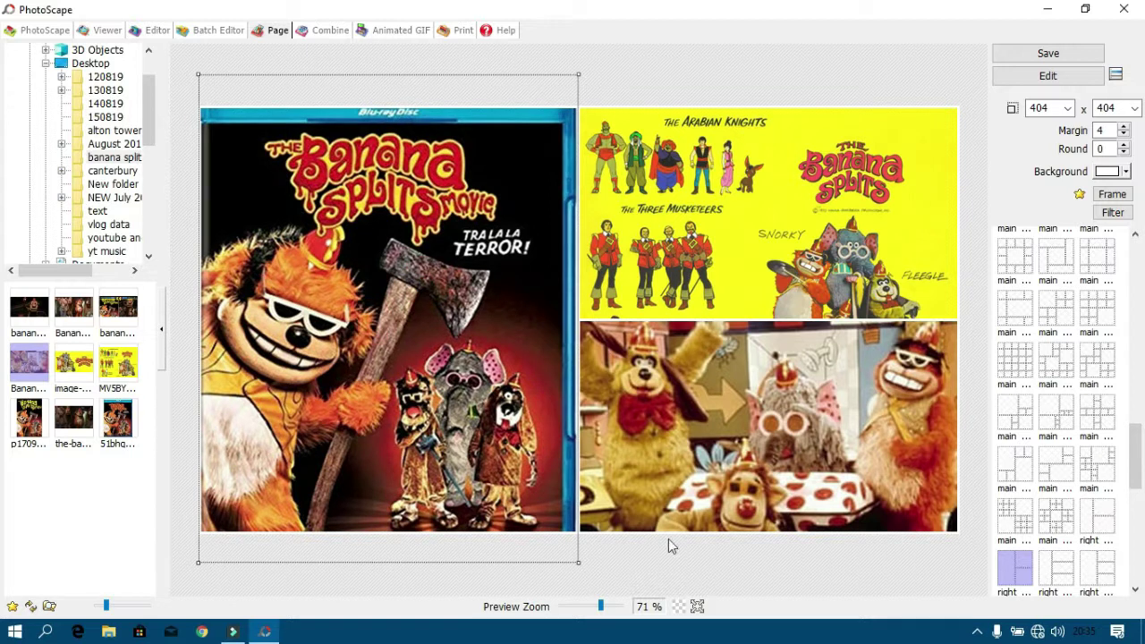
click(689, 562)
click(1045, 75)
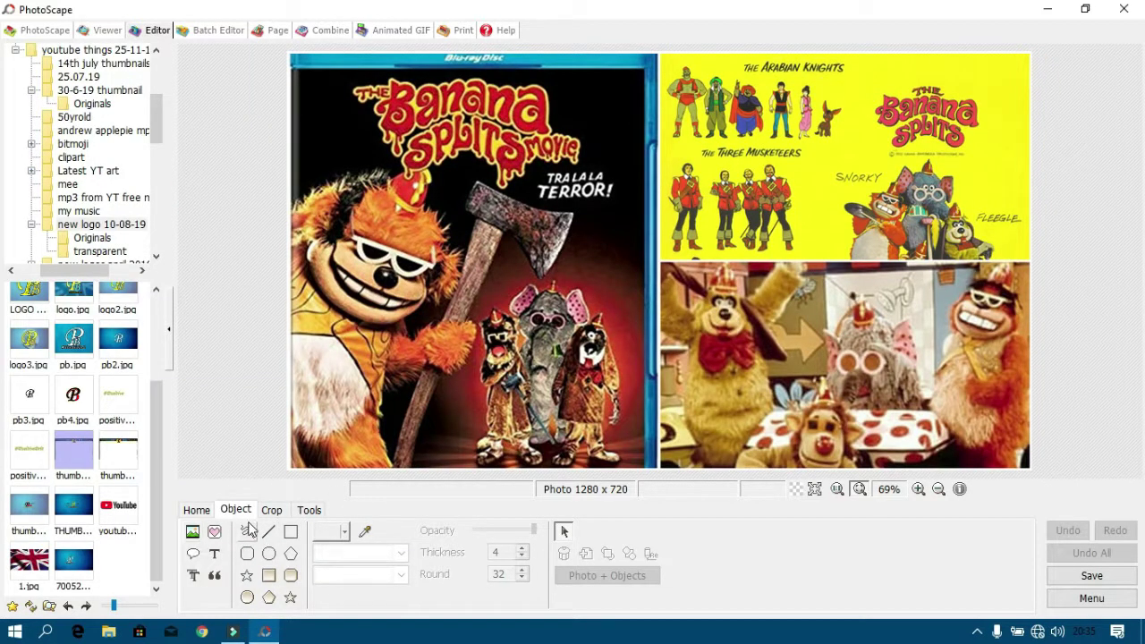
Choose Insert Photo > Photo... on the Object tab and browse to Documents.
click(235, 511)
click(193, 531)
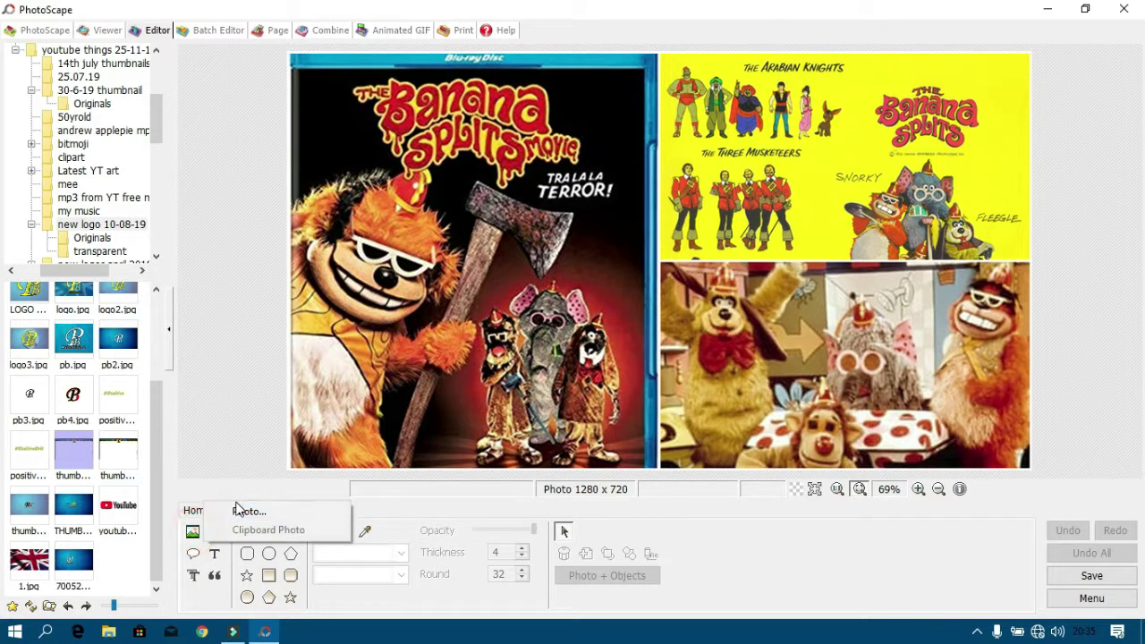
click(239, 511)
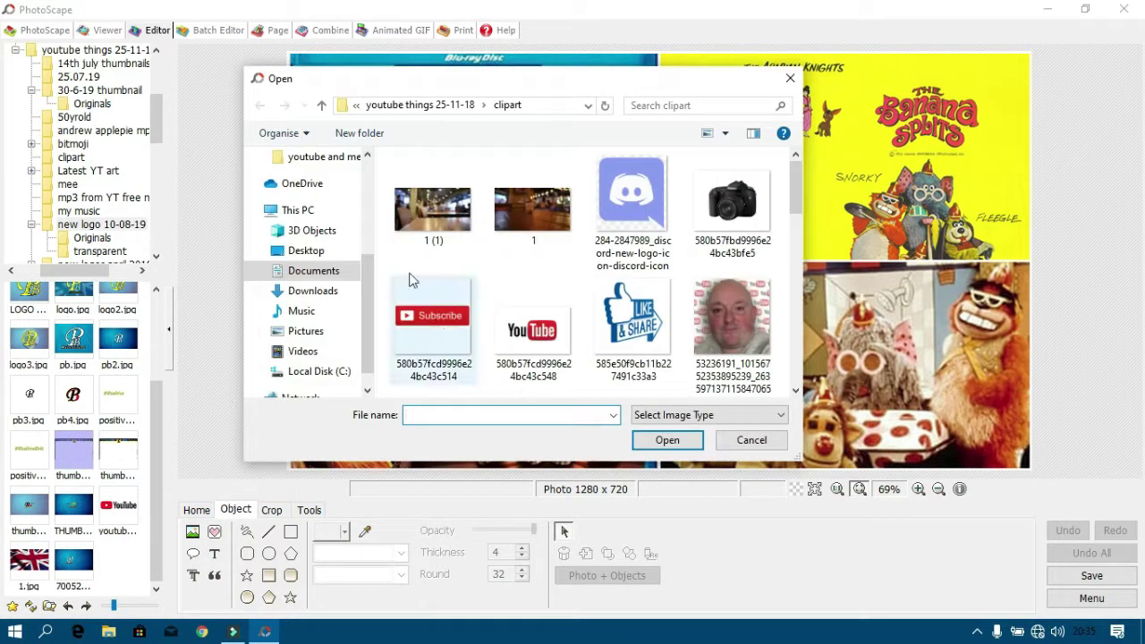
scroll(358, 277, down, 1)
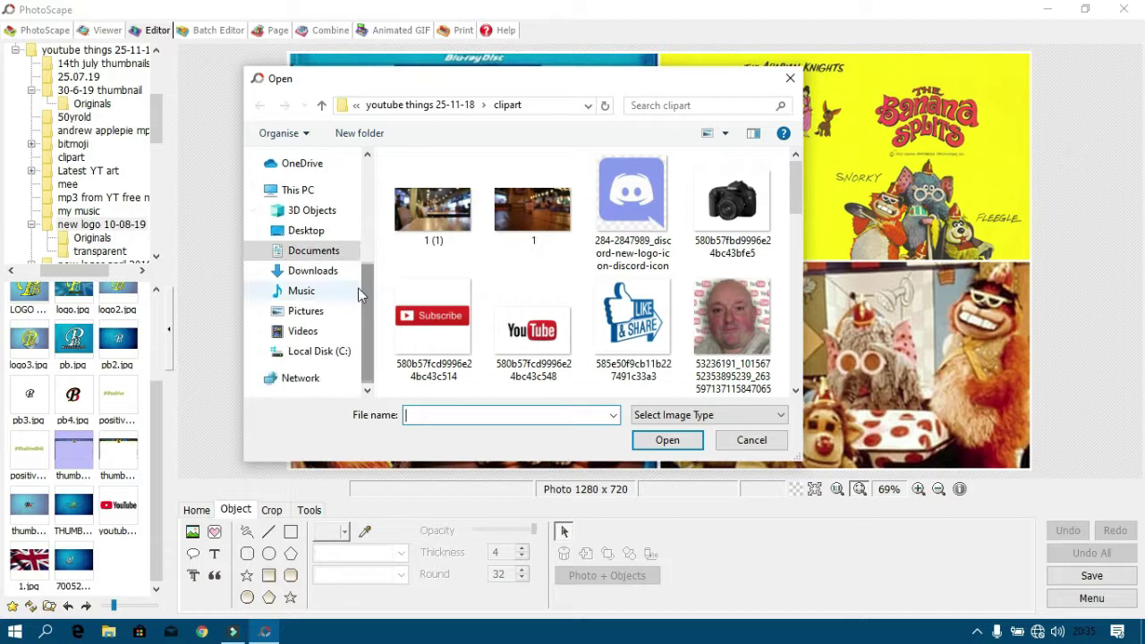
click(338, 258)
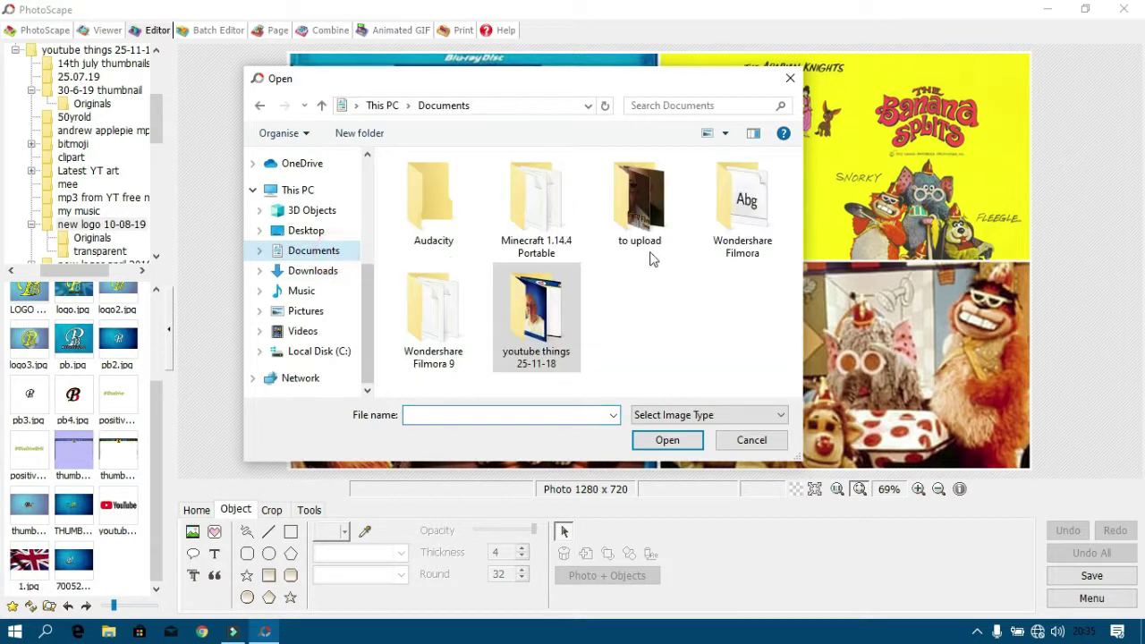
Insert thumbnail blank transparent from youtube things 25-11-18 > new logo 10-08-19 over the collage.
double_click(512, 328)
scroll(515, 324, down, 5)
scroll(515, 324, down, 3)
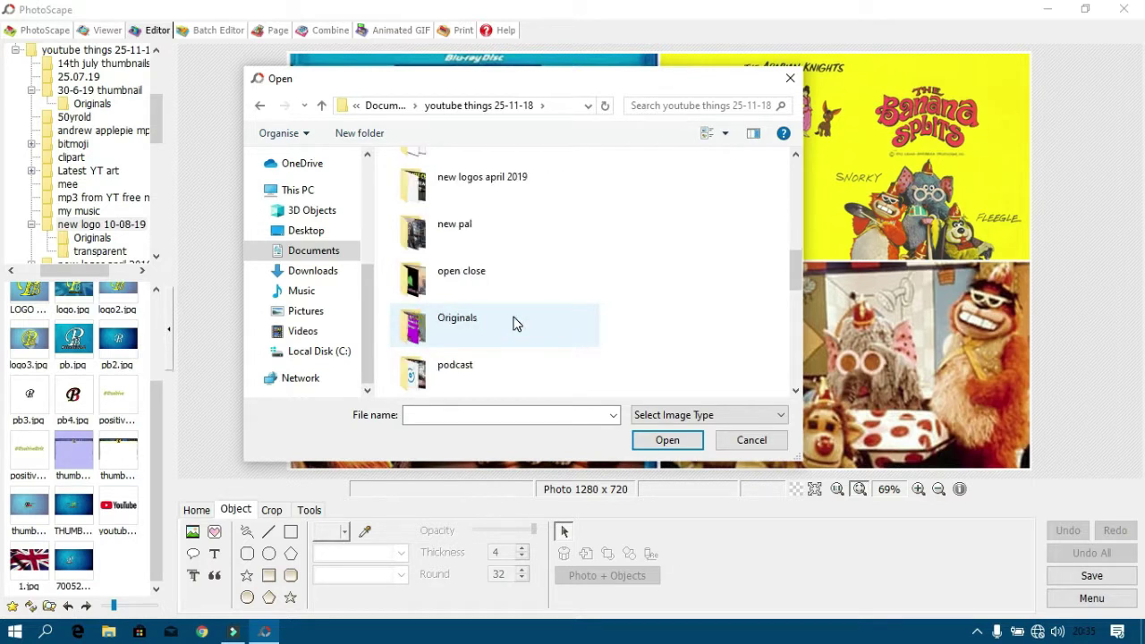
scroll(514, 324, down, 3)
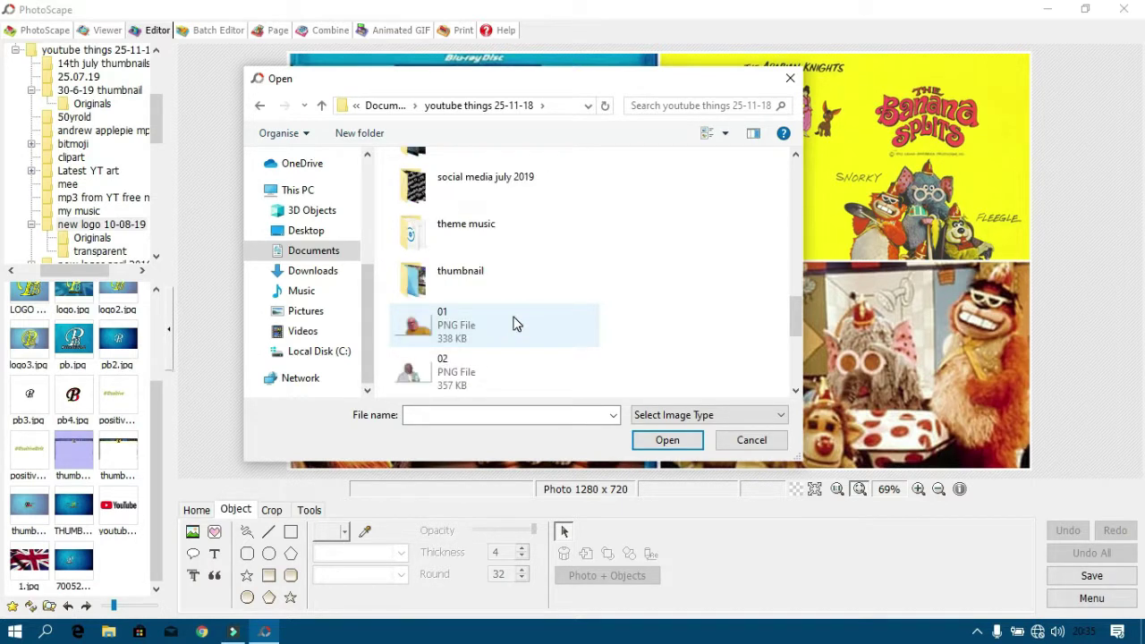
scroll(514, 324, up, 3)
scroll(516, 322, up, 3)
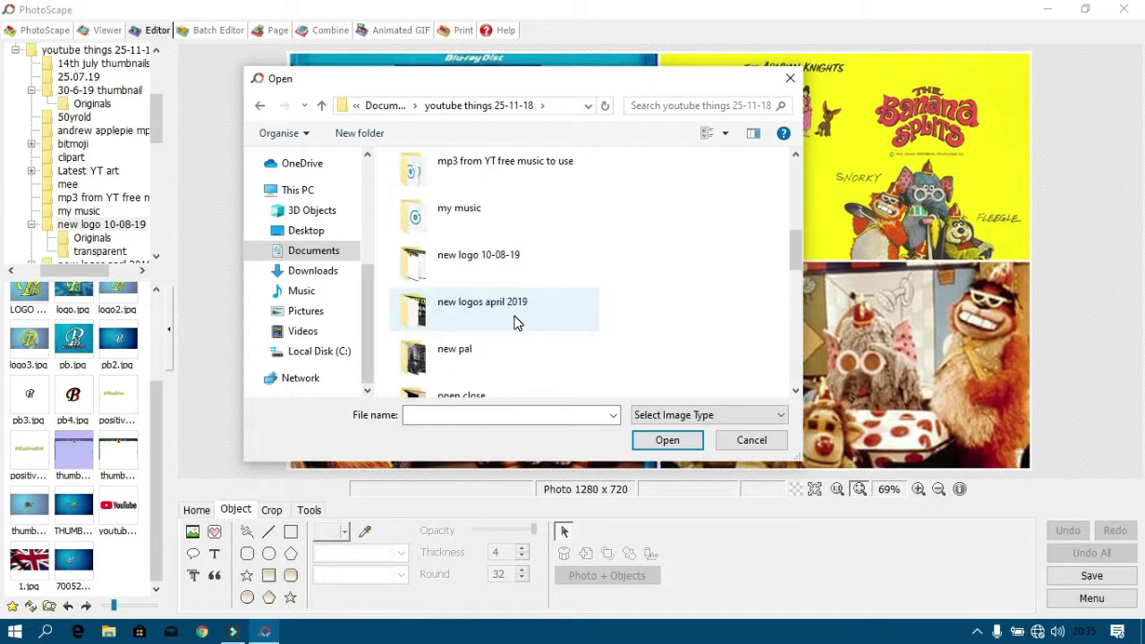
double_click(499, 258)
scroll(496, 270, down, 10)
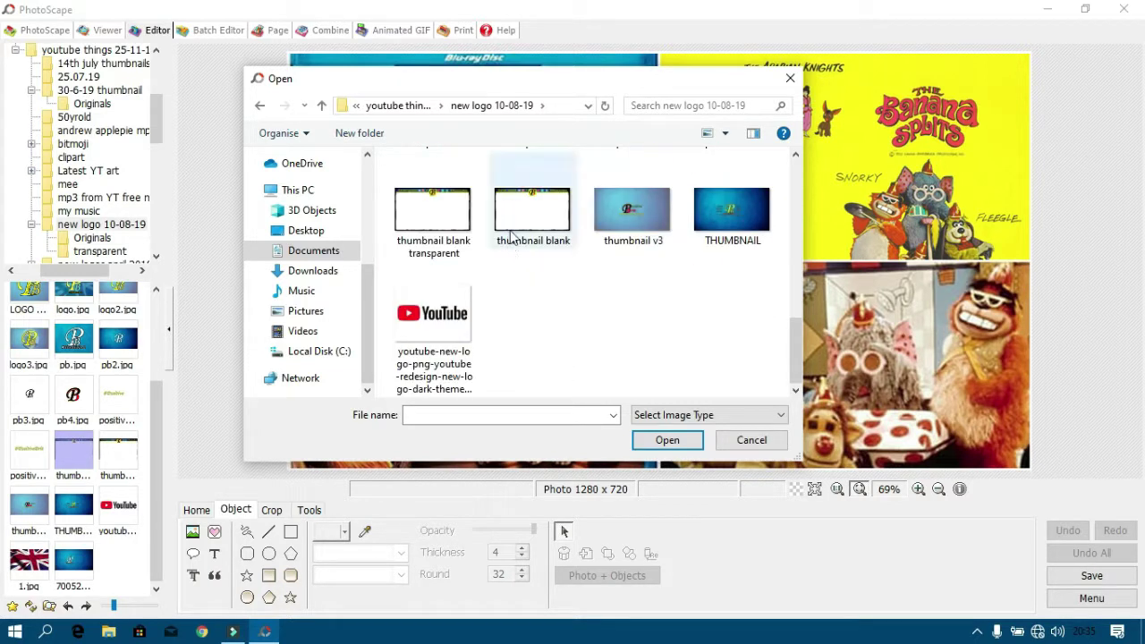
double_click(446, 226)
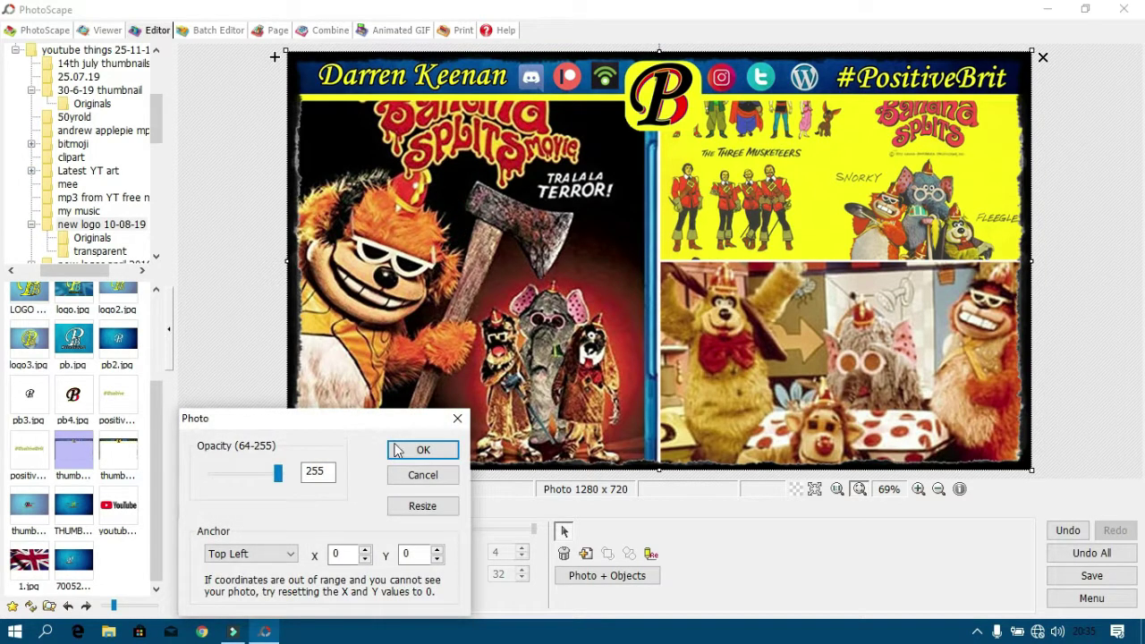
click(421, 449)
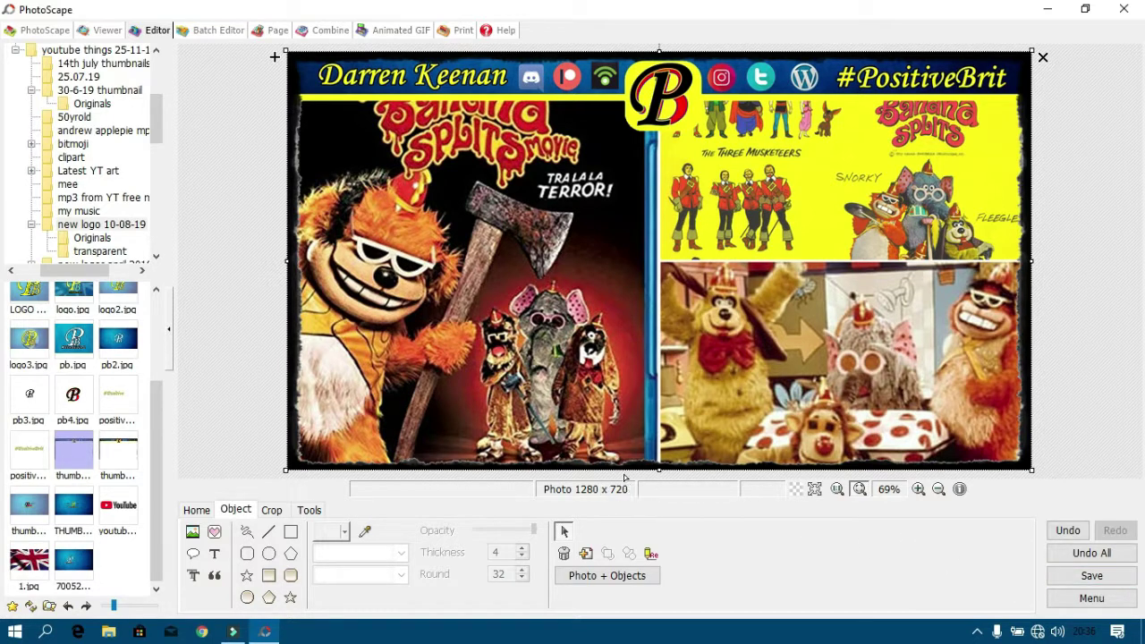
click(1086, 577)
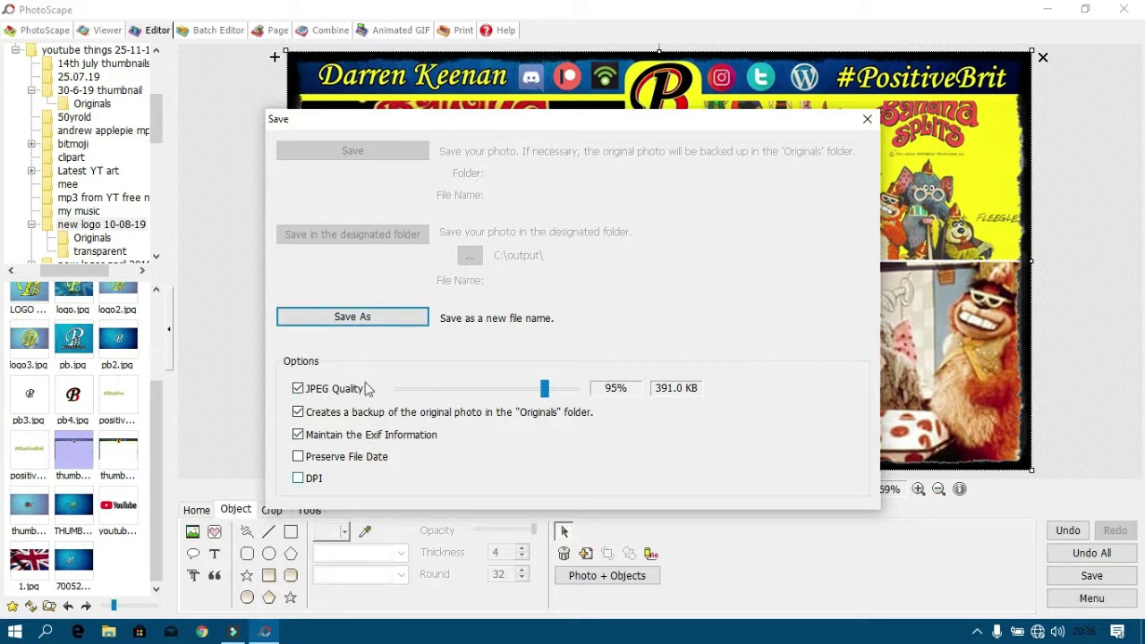
click(363, 317)
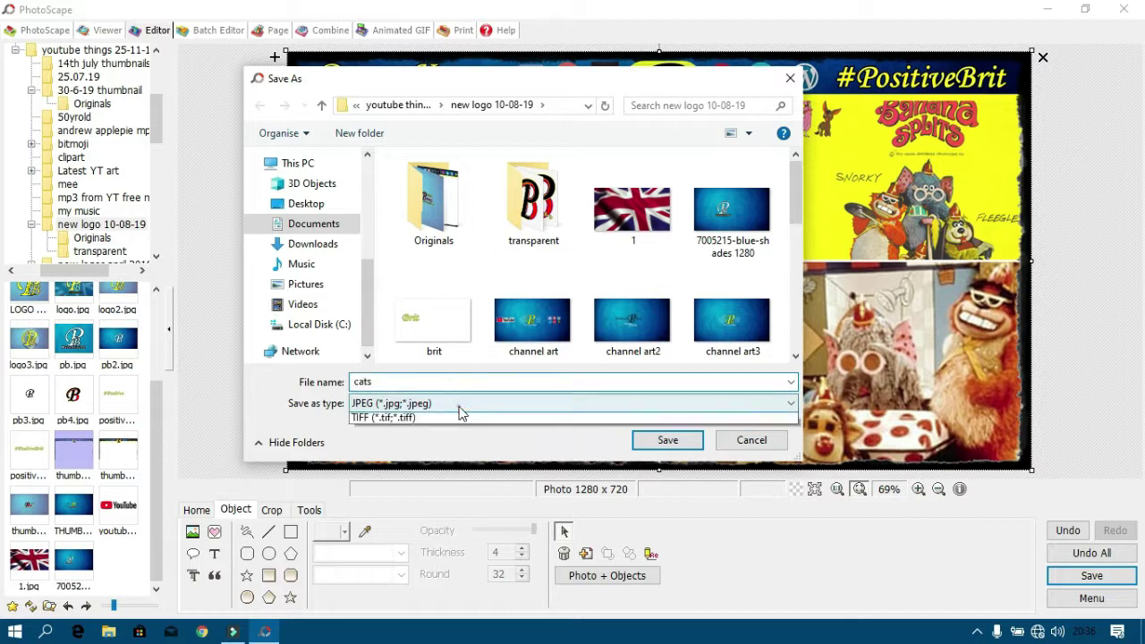
click(460, 414)
click(756, 442)
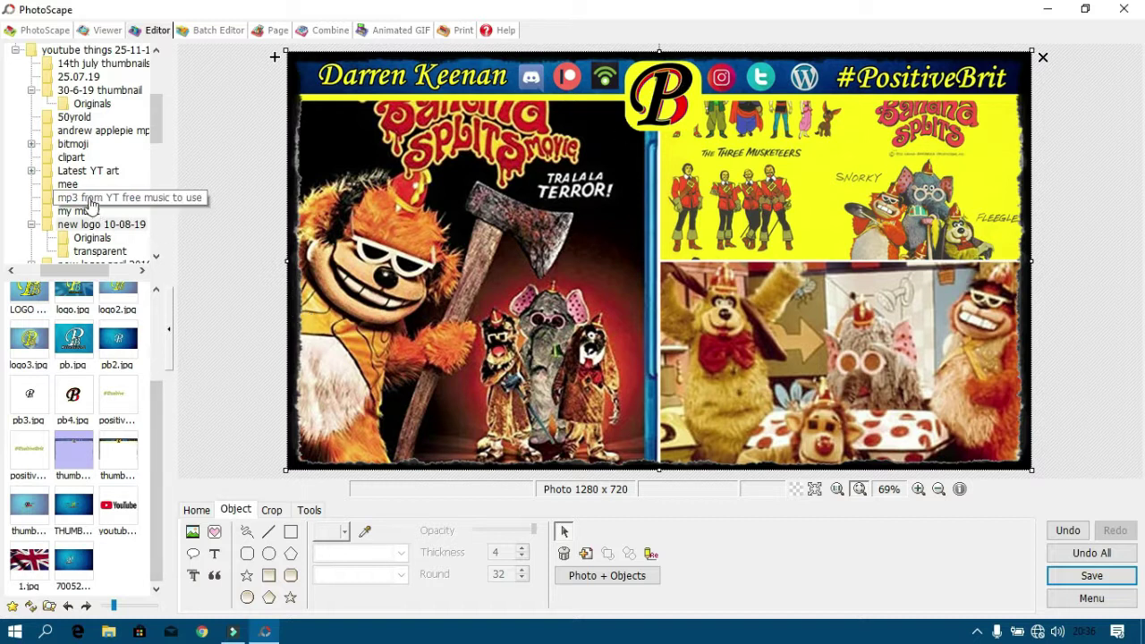
drag(160, 128, 159, 88)
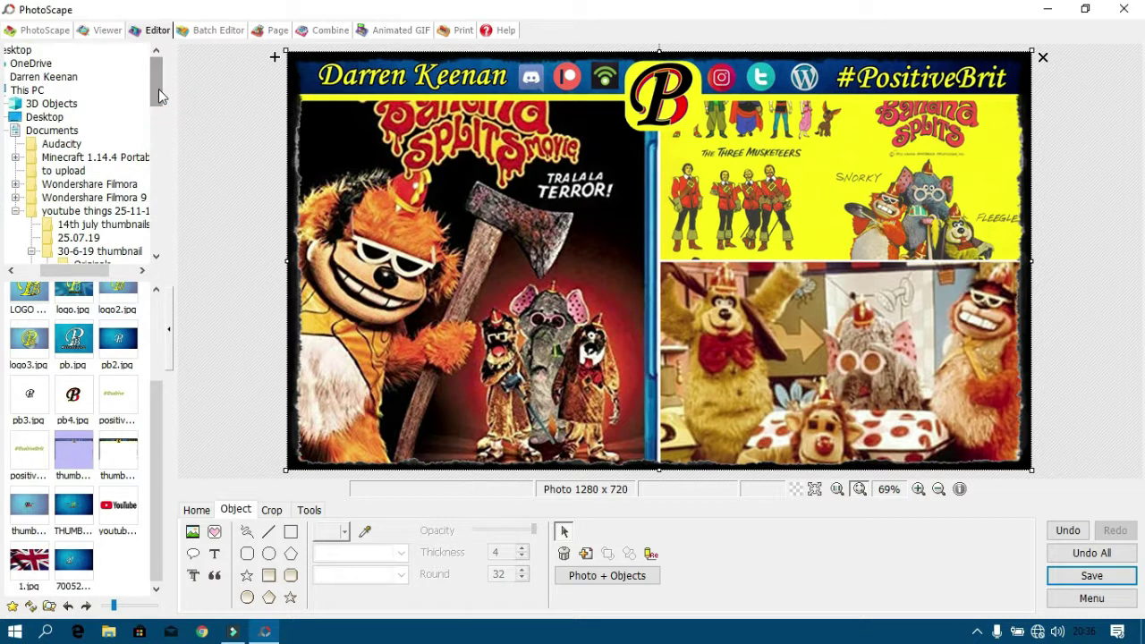
drag(103, 269, 54, 269)
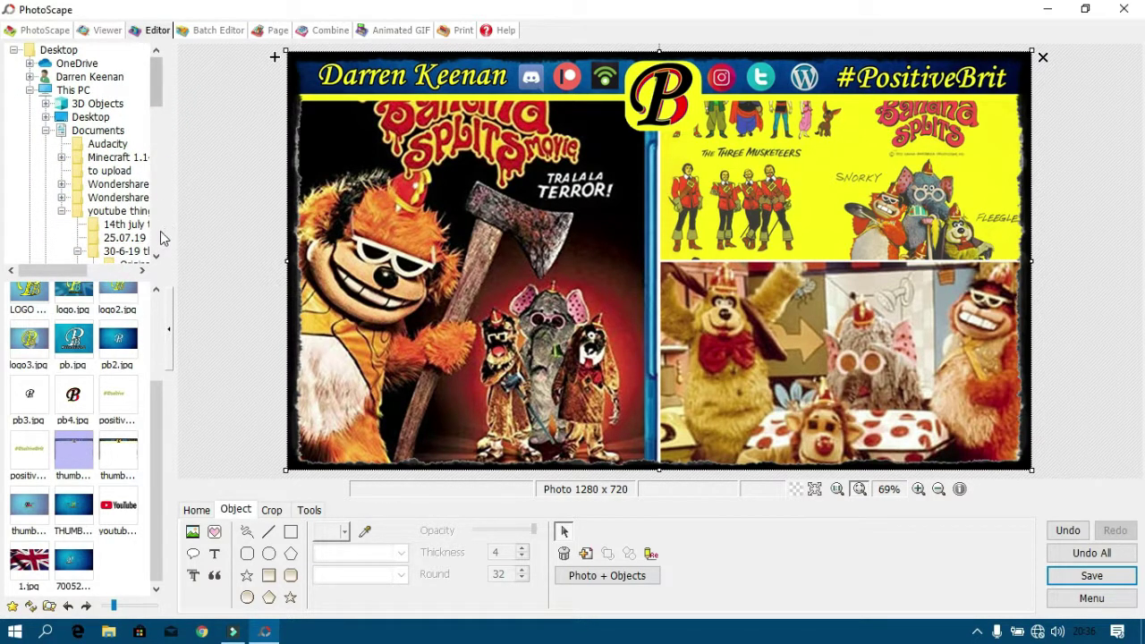
drag(166, 231, 278, 230)
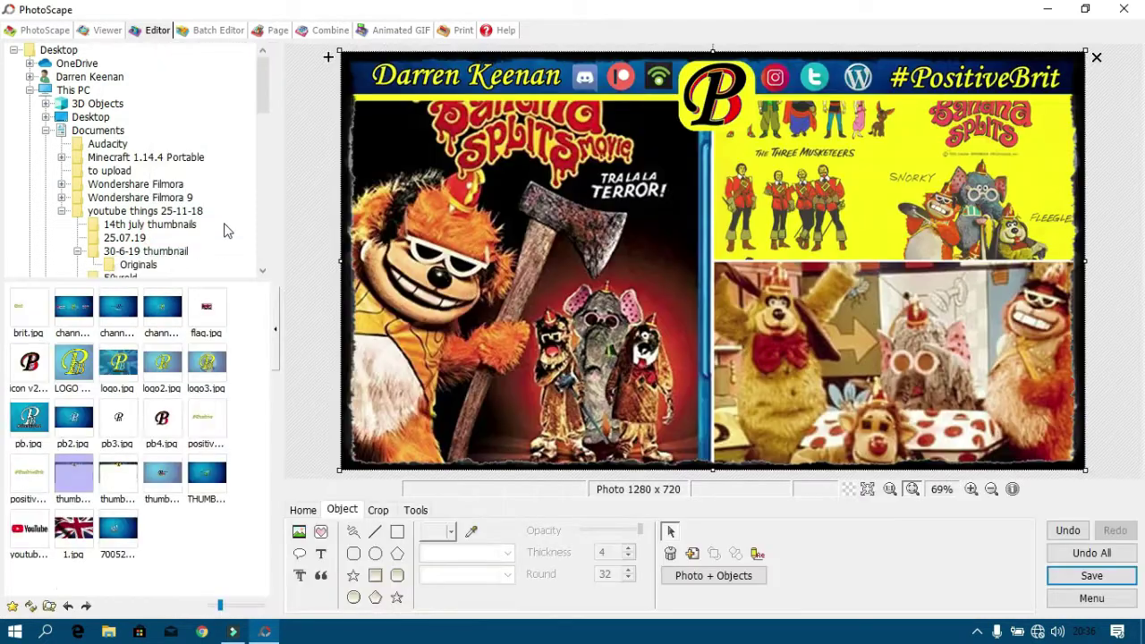
drag(260, 86, 262, 172)
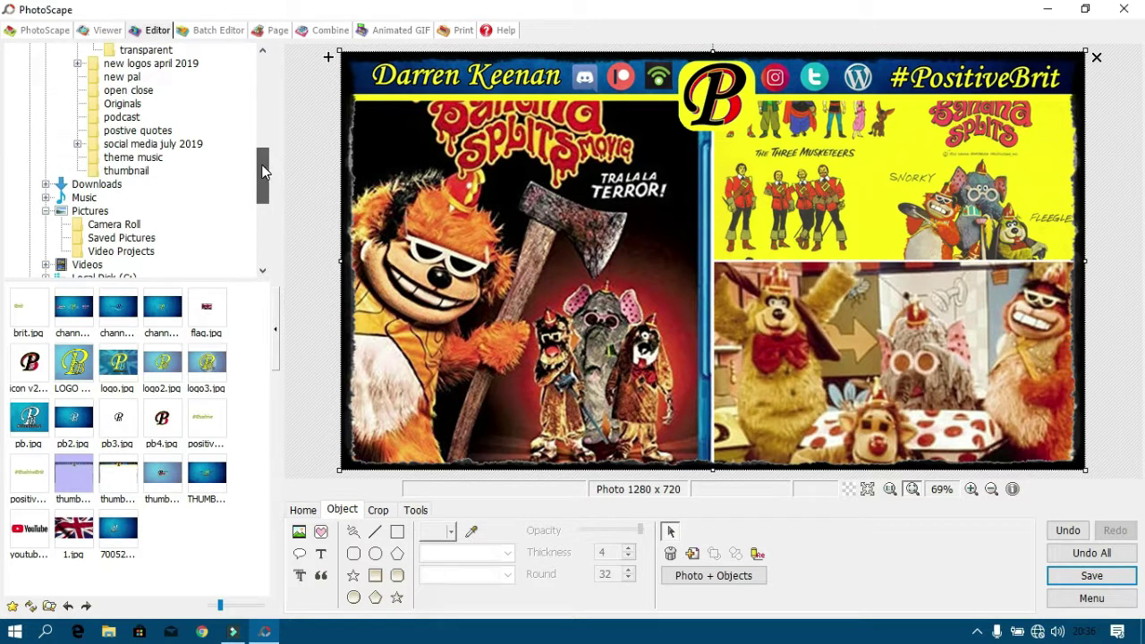
click(90, 211)
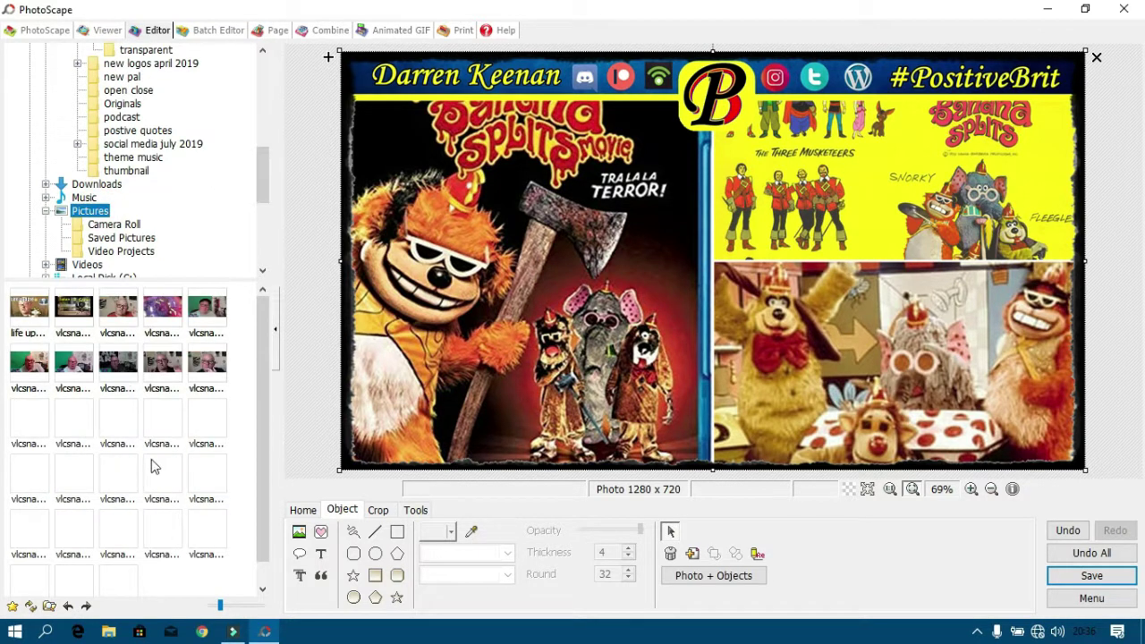
click(83, 428)
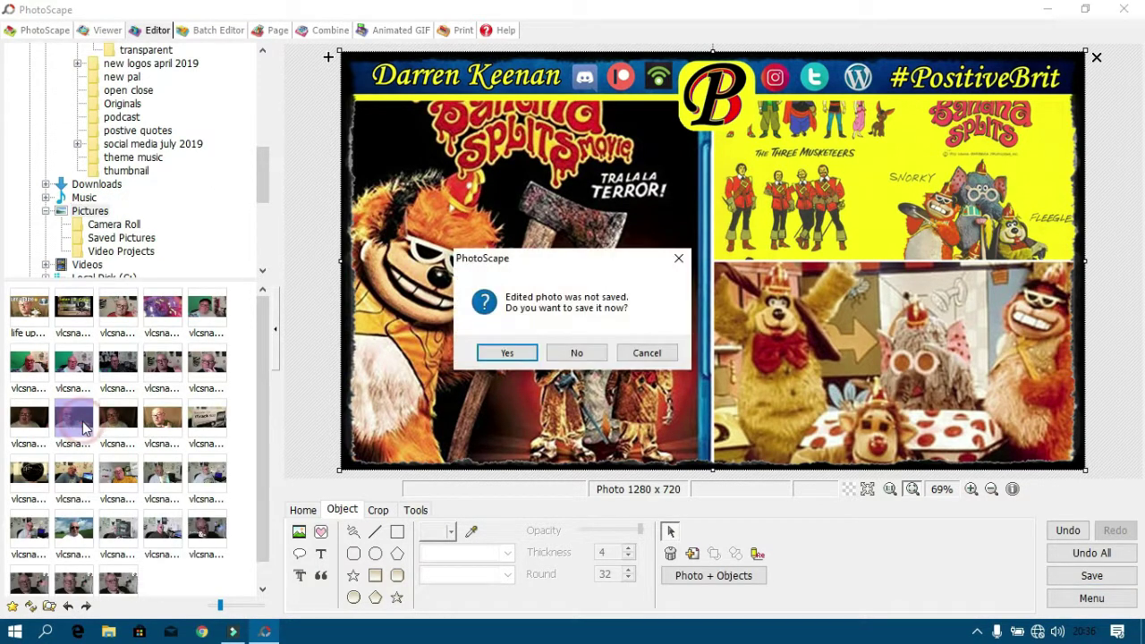
click(577, 353)
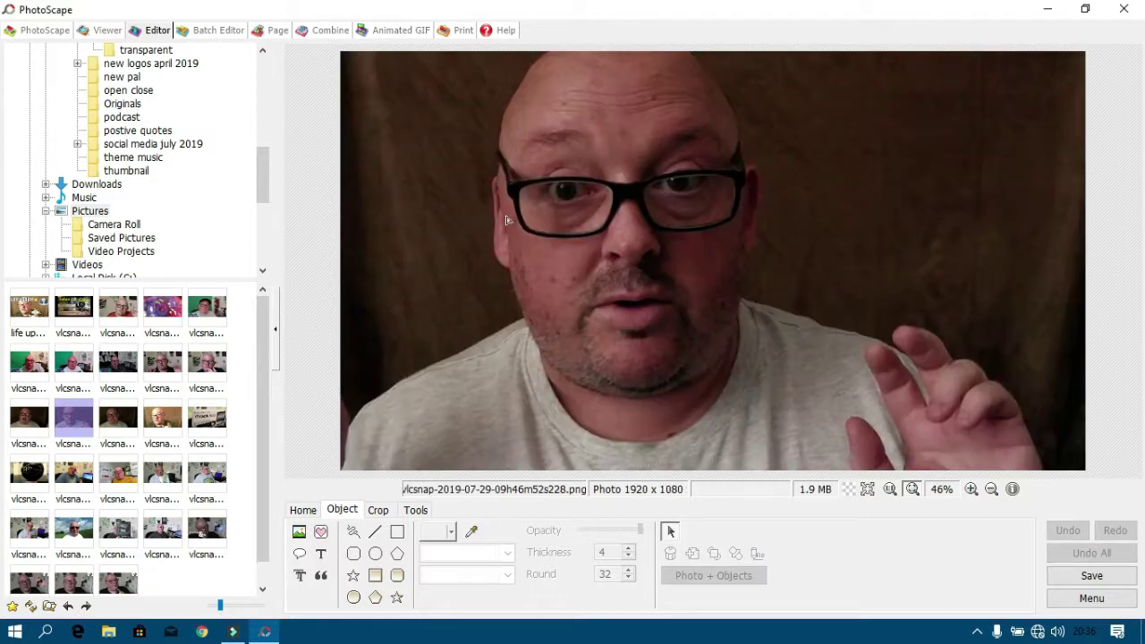
click(299, 532)
click(338, 528)
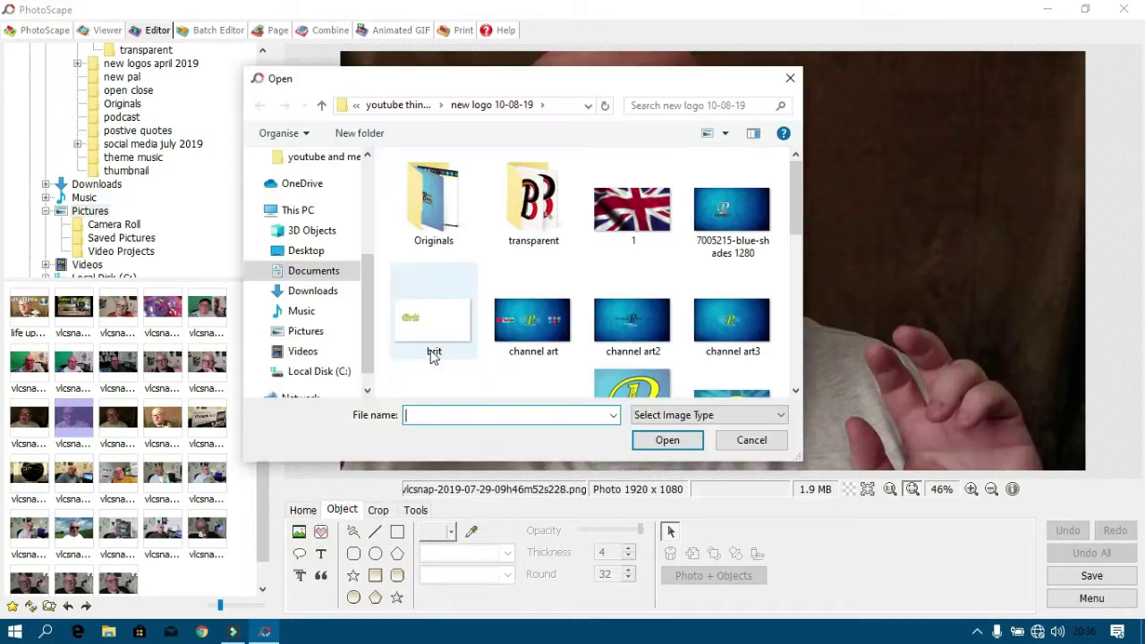
scroll(456, 336, down, 10)
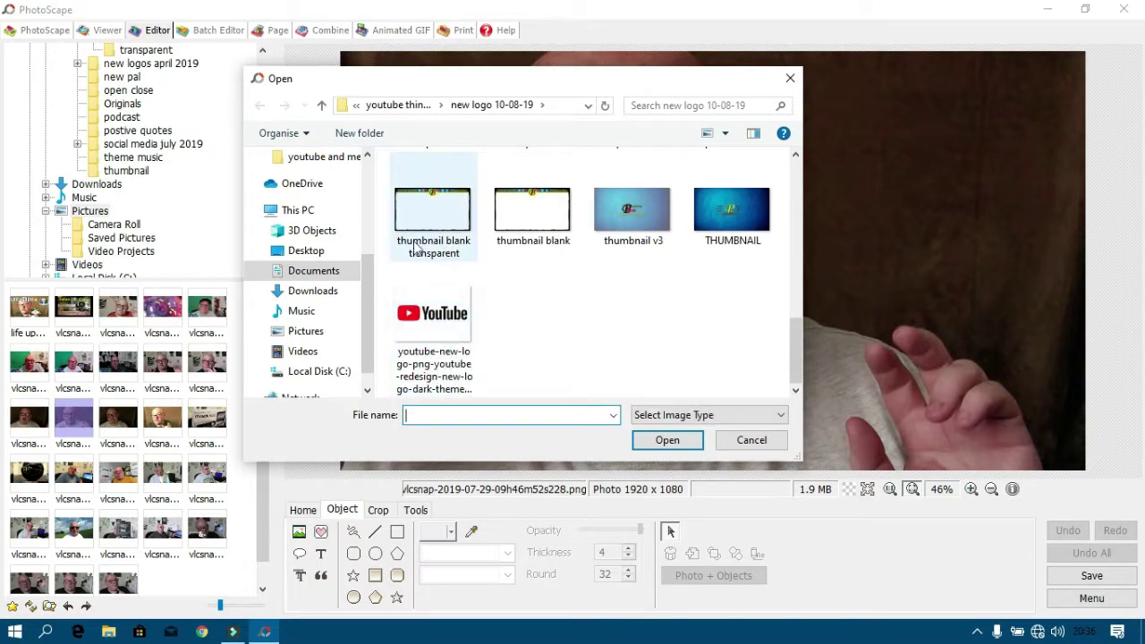
double_click(442, 212)
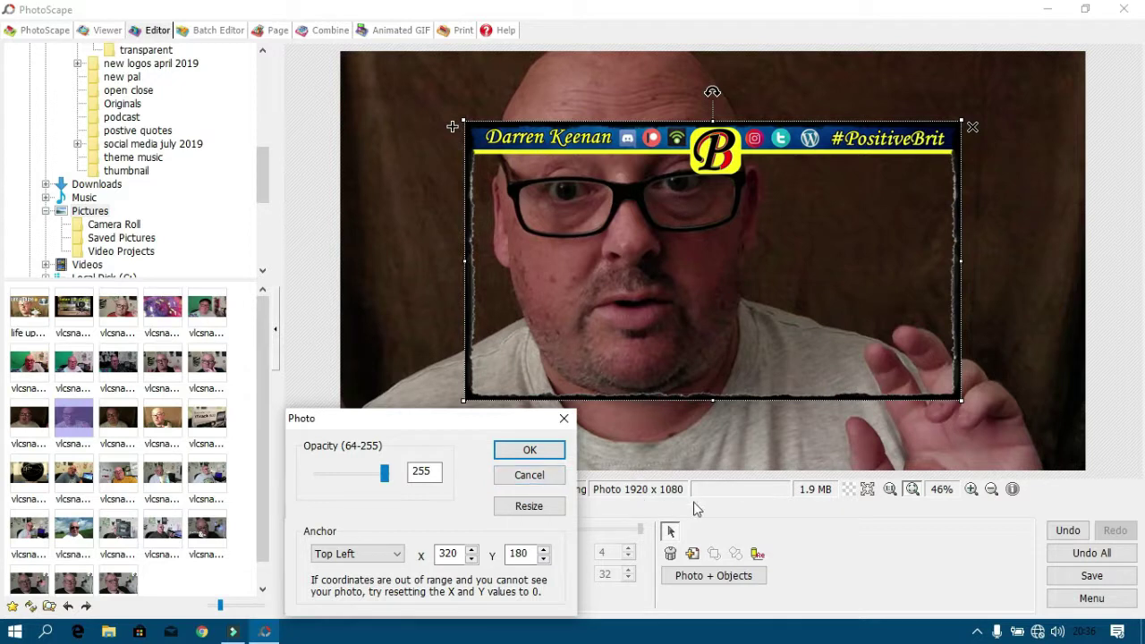
click(529, 475)
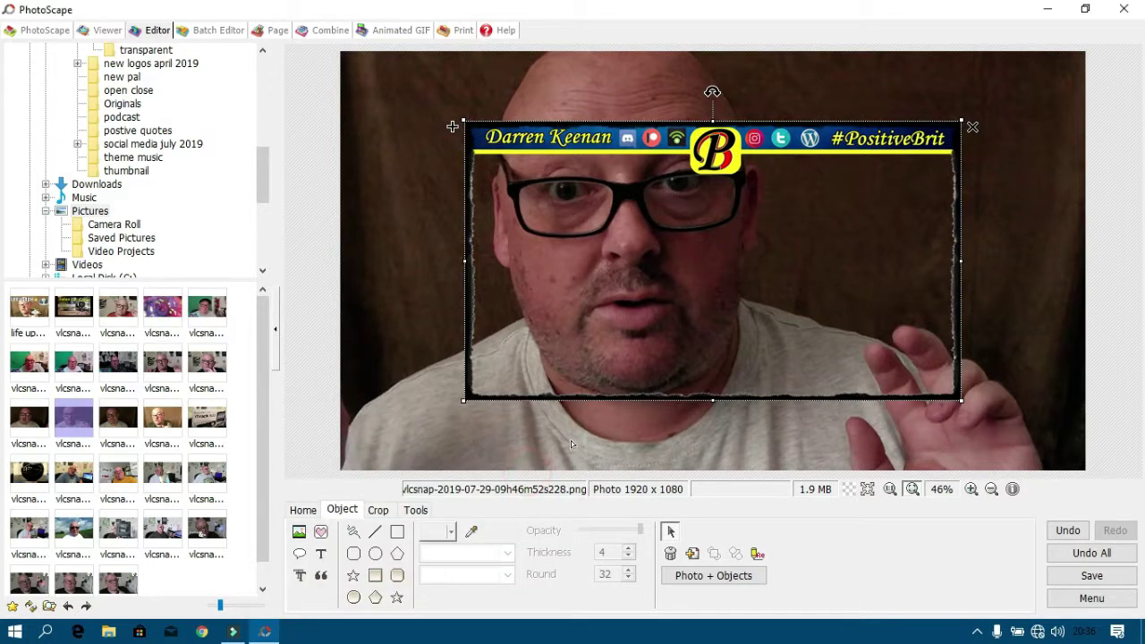
click(531, 388)
key(Delete)
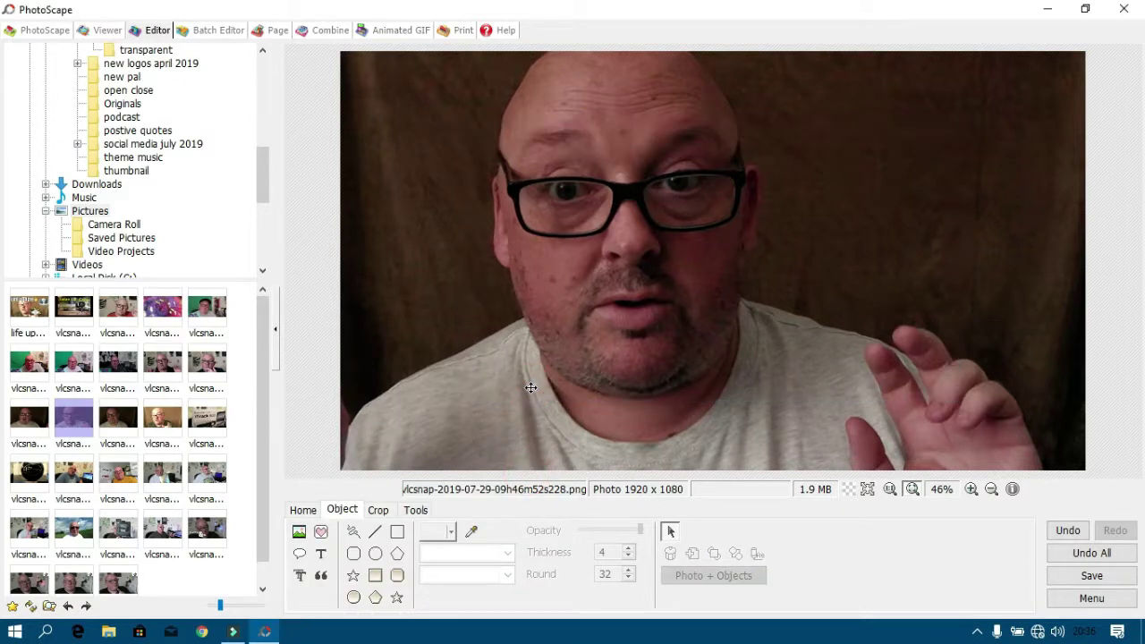
Resize the webcam photo to 1280 x 720 with Preserve aspect ratio unticked.
click(304, 516)
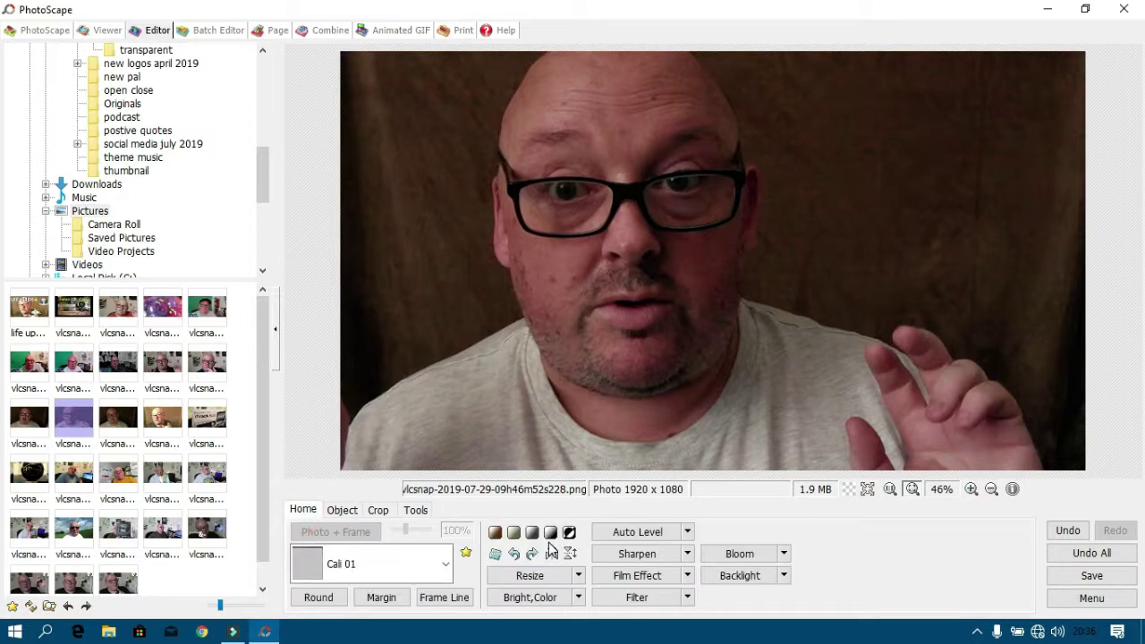
click(544, 575)
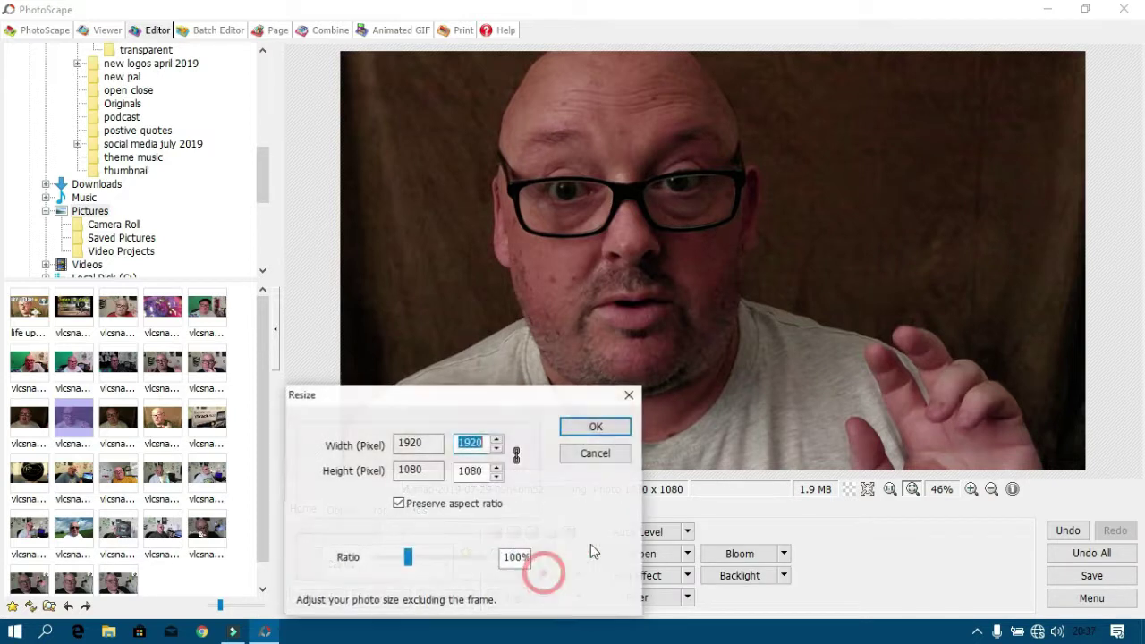
click(399, 503)
double_click(486, 444)
text(1280)
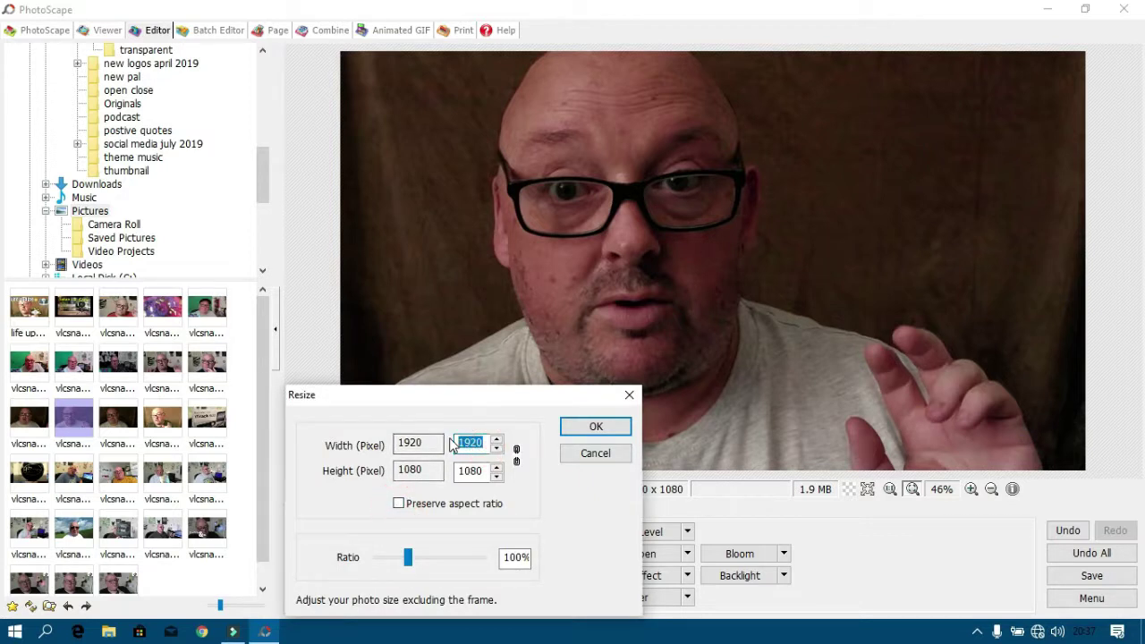
double_click(479, 466)
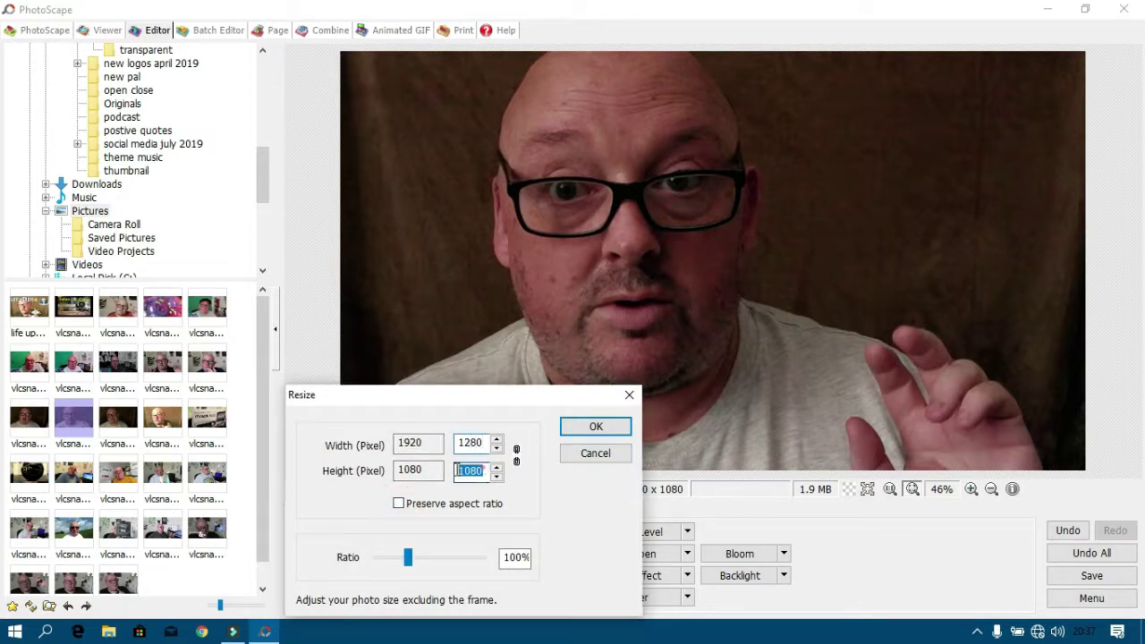
text(720)
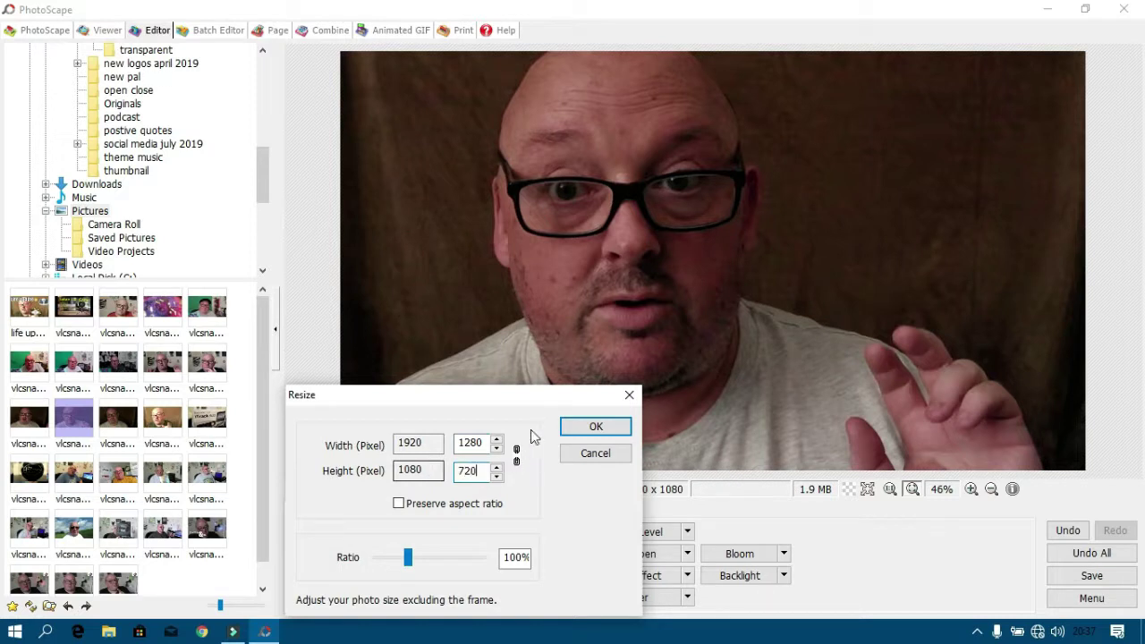
click(596, 427)
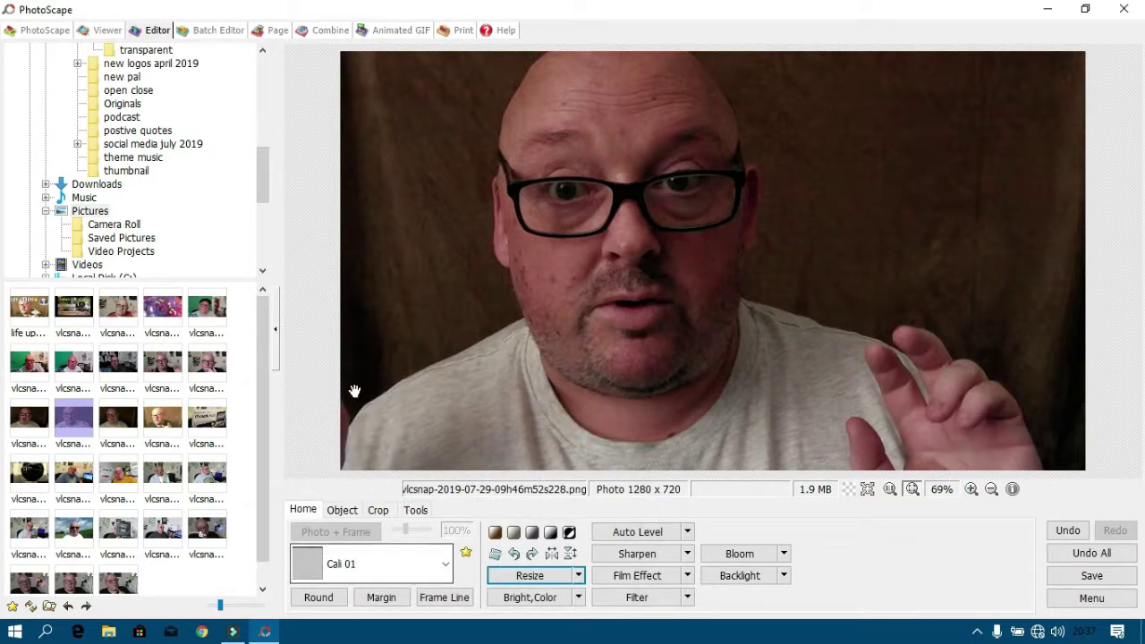
Insert thumbnail blank transparent as an object at anchor 0,0 with opacity 255.
click(343, 510)
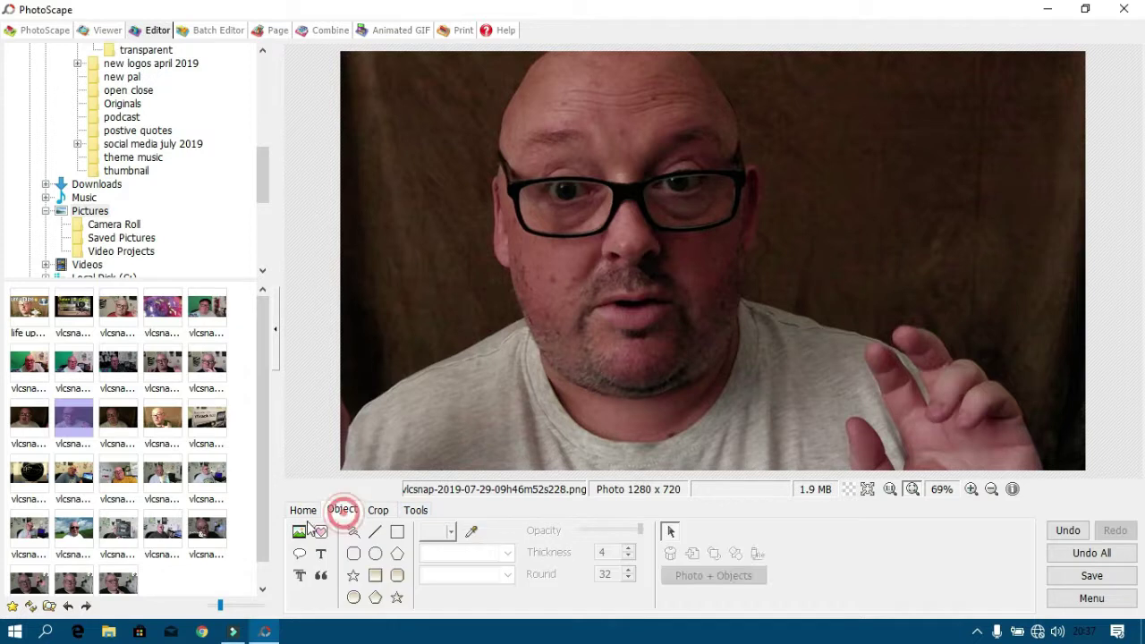
click(299, 532)
click(378, 509)
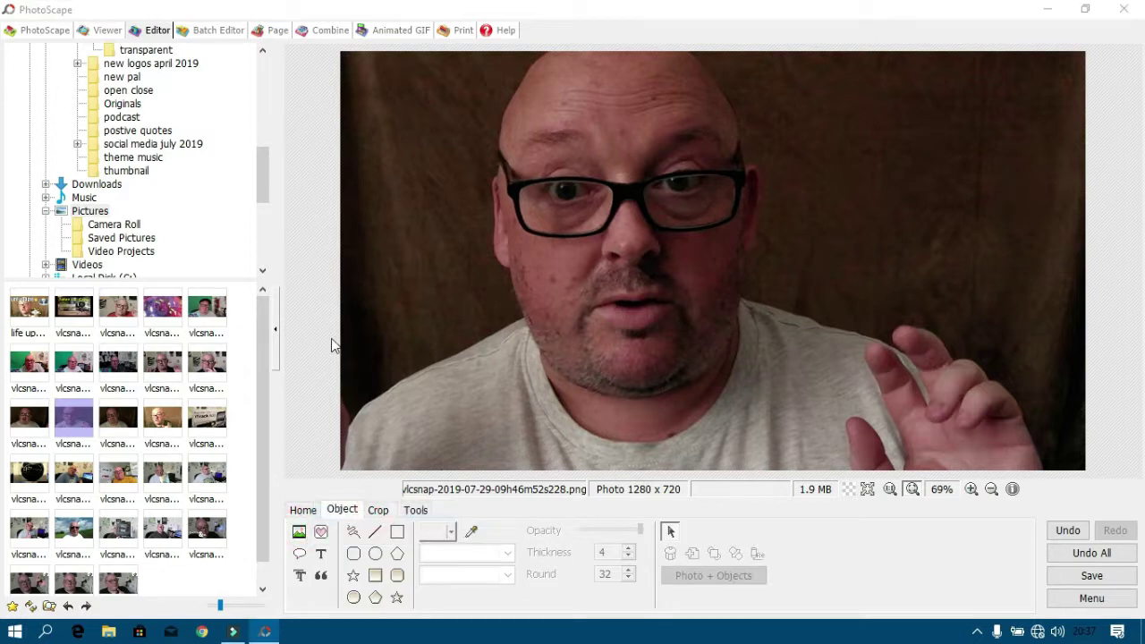
scroll(524, 345, down, 10)
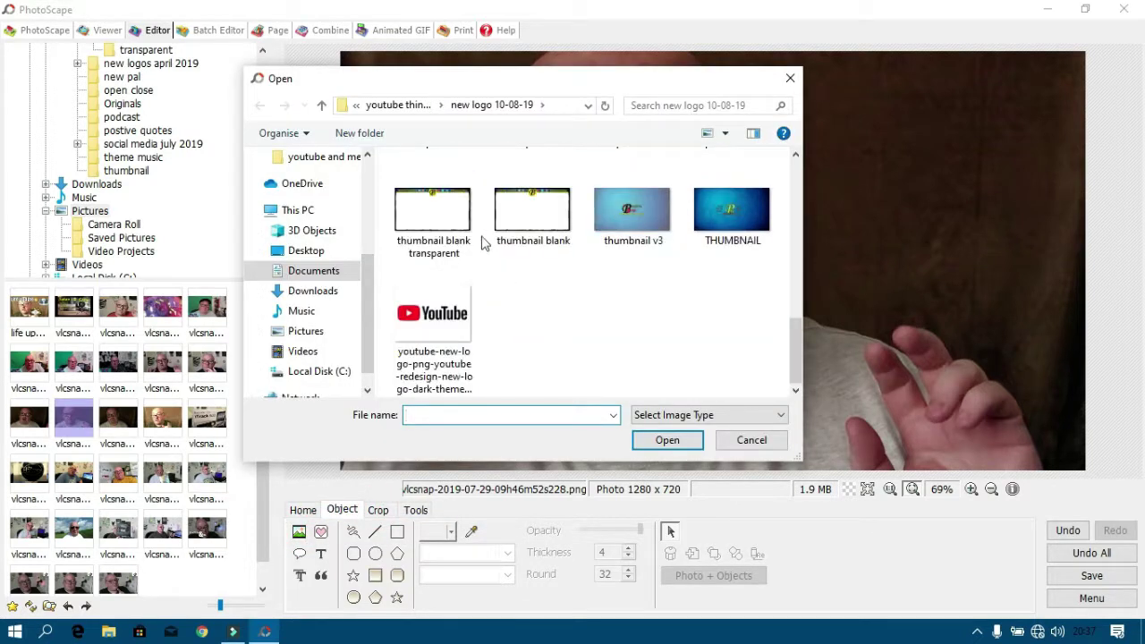
double_click(440, 213)
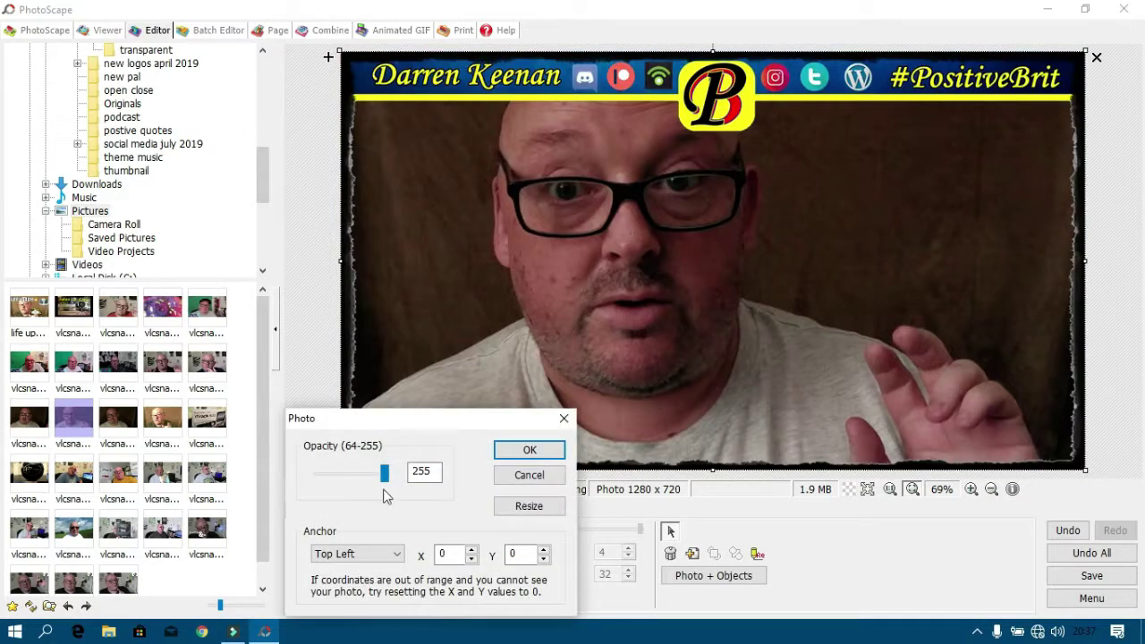
click(530, 450)
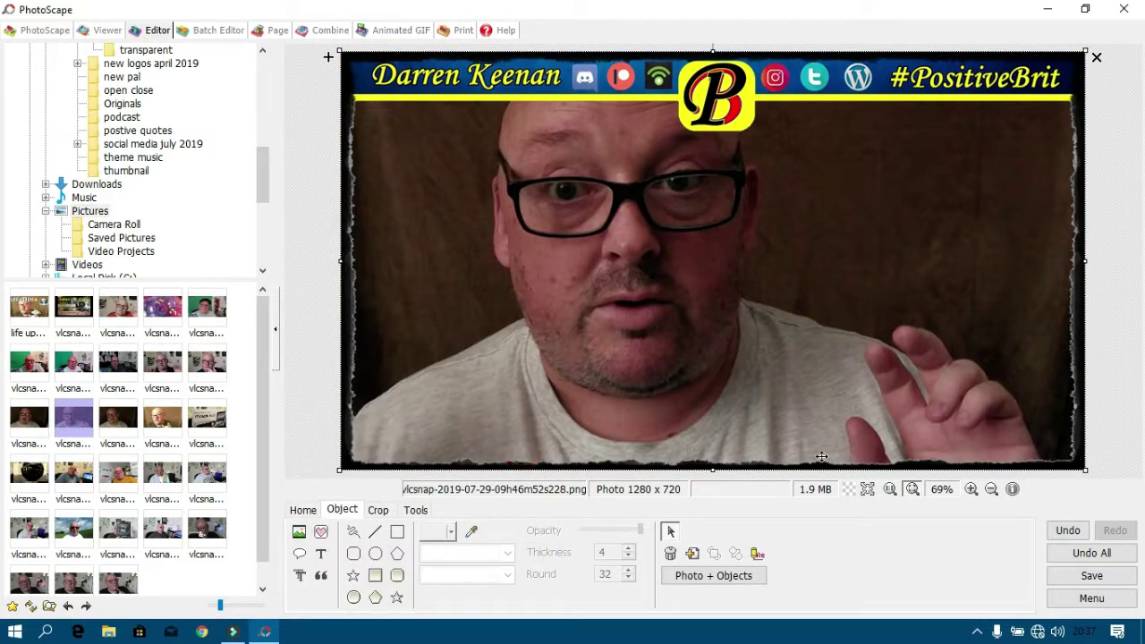